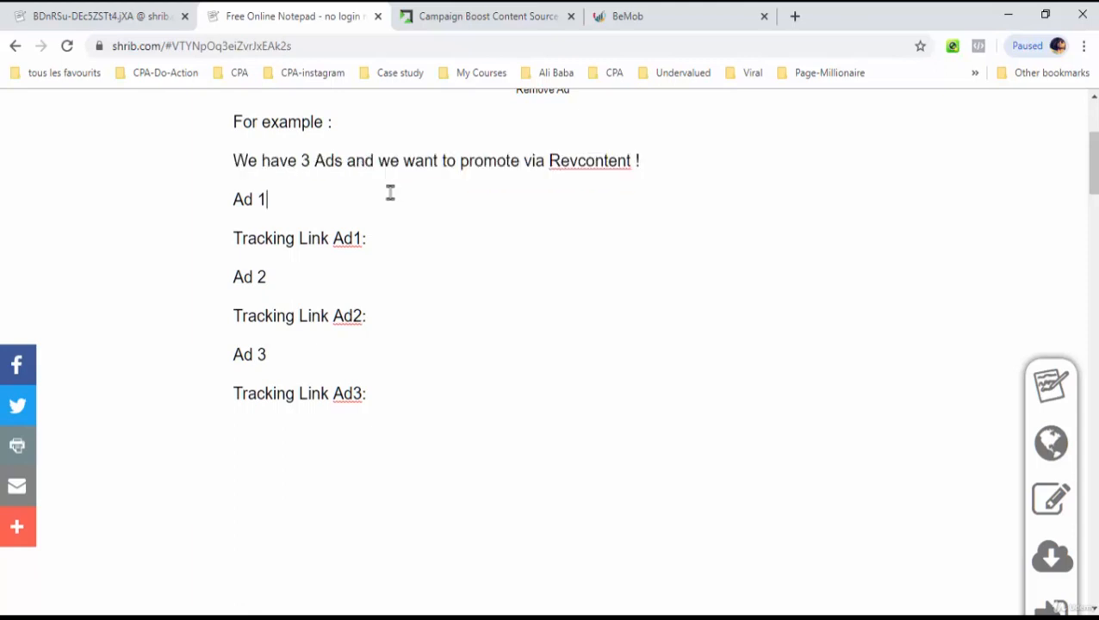
Append "image 1", "image 2" and "image 3" to the Ad 1, Ad 2 and Ad 3 lines of the note
{"action": "left_click_drag", "start_coordinate": [269, 277], "coordinate": [234, 282]}
{"action": "left_click_drag", "start_coordinate": [281, 351], "coordinate": [231, 358]}
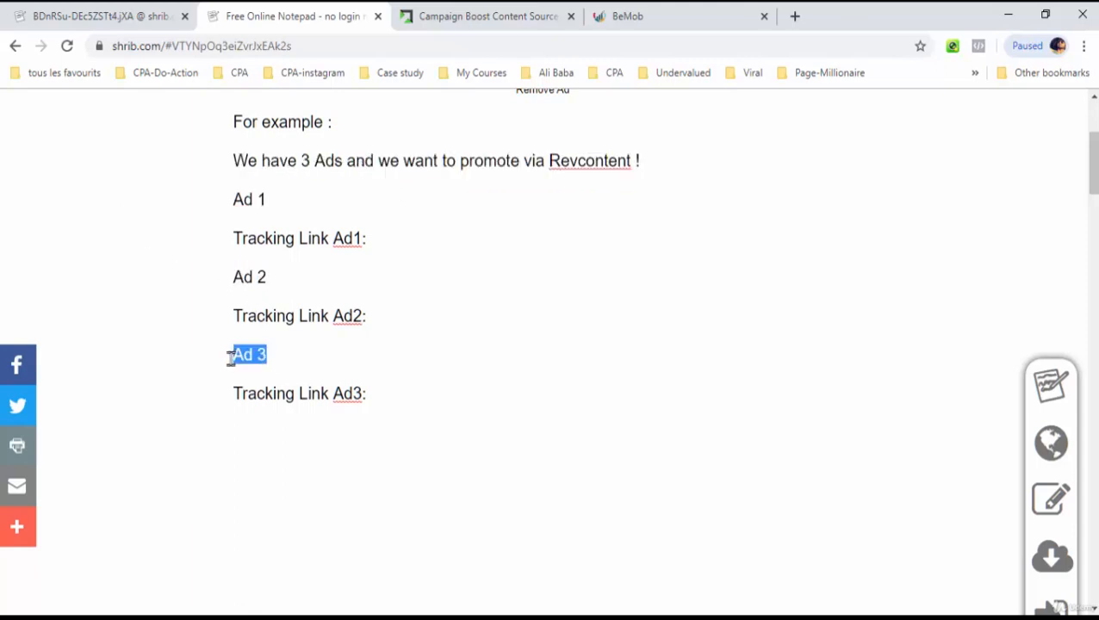
{"action": "left_click", "coordinate": [282, 199]}
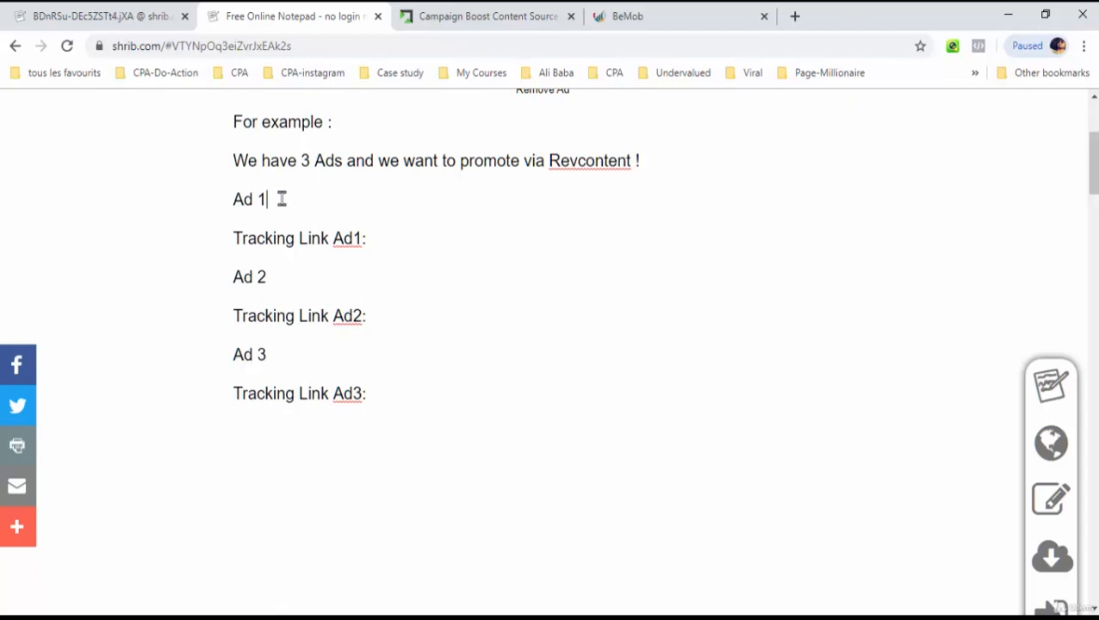
{"action": "type", "text": "i"}
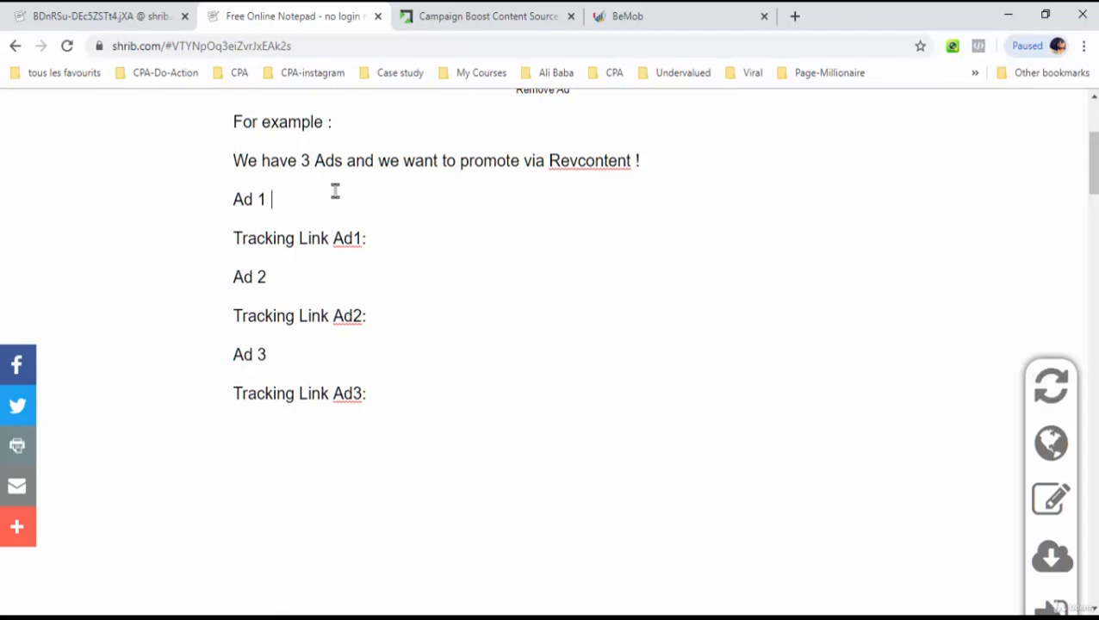
{"action": "type", "text": "mage1"}
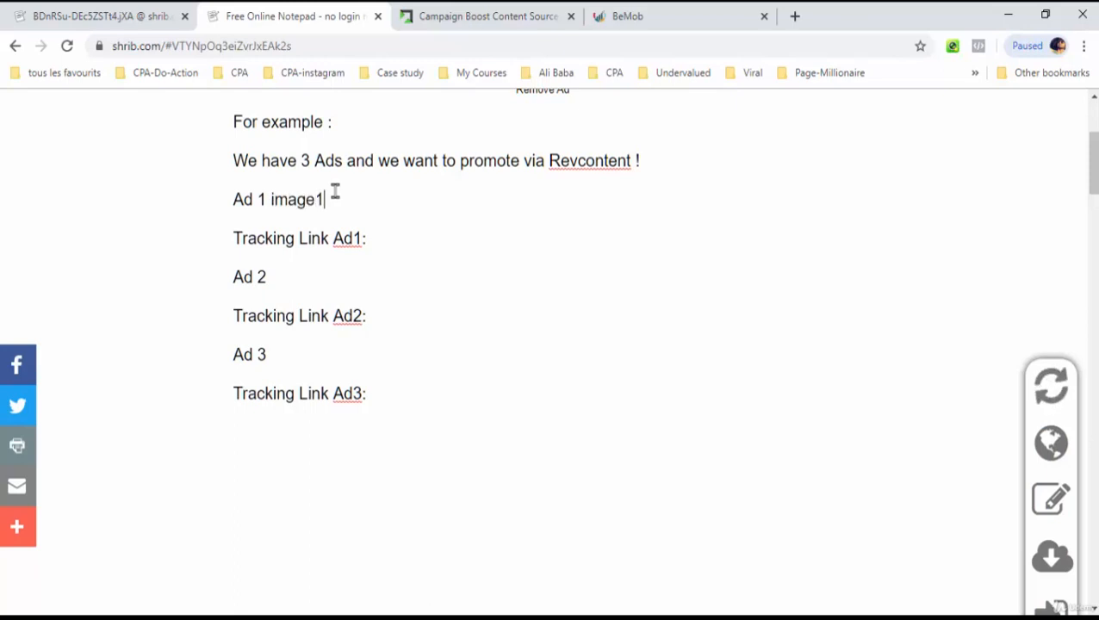
{"action": "left_click", "coordinate": [329, 282]}
{"action": "type", "text": "image 2"}
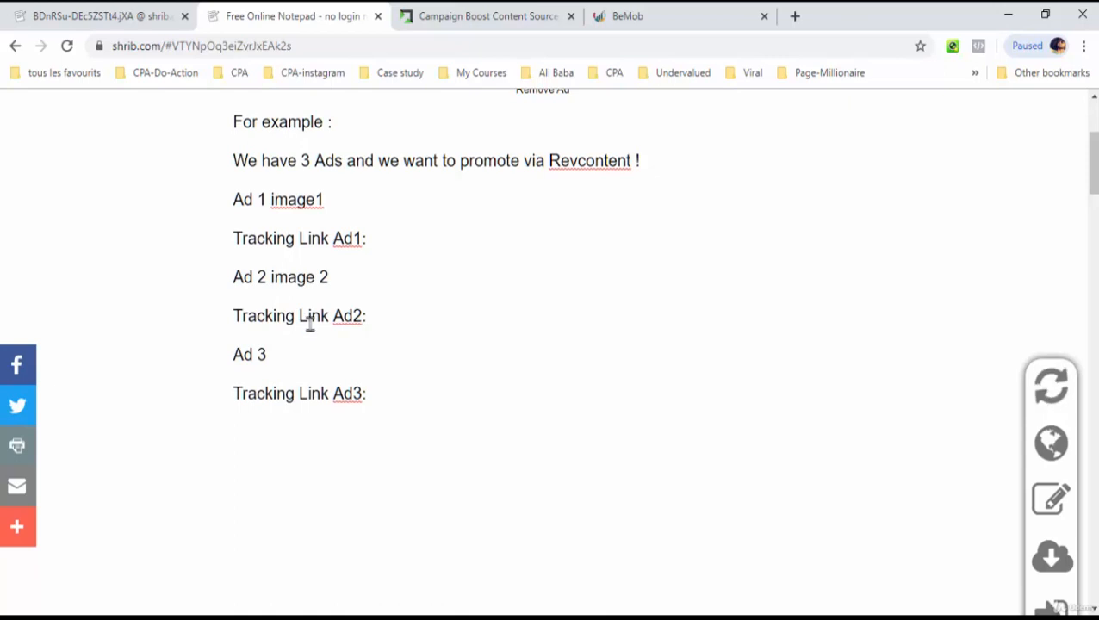
{"action": "left_click", "coordinate": [313, 354]}
{"action": "type", "text": "image 3"}
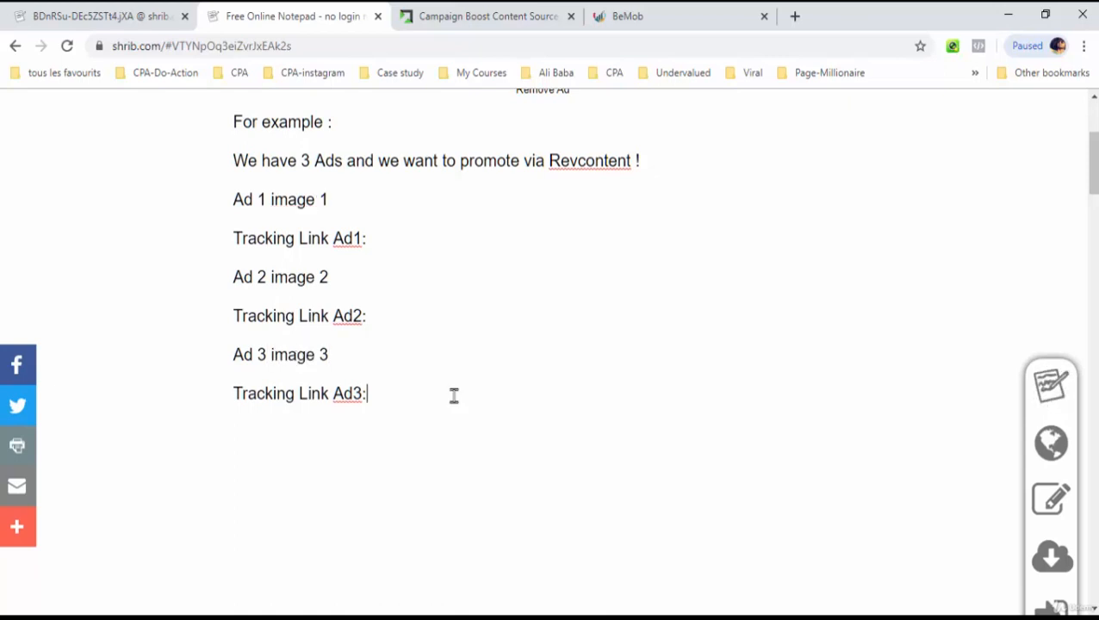
Check Revcontent's destination URL variables and create a new BeMob traffic source named Revcontent
{"action": "left_click", "coordinate": [495, 12]}
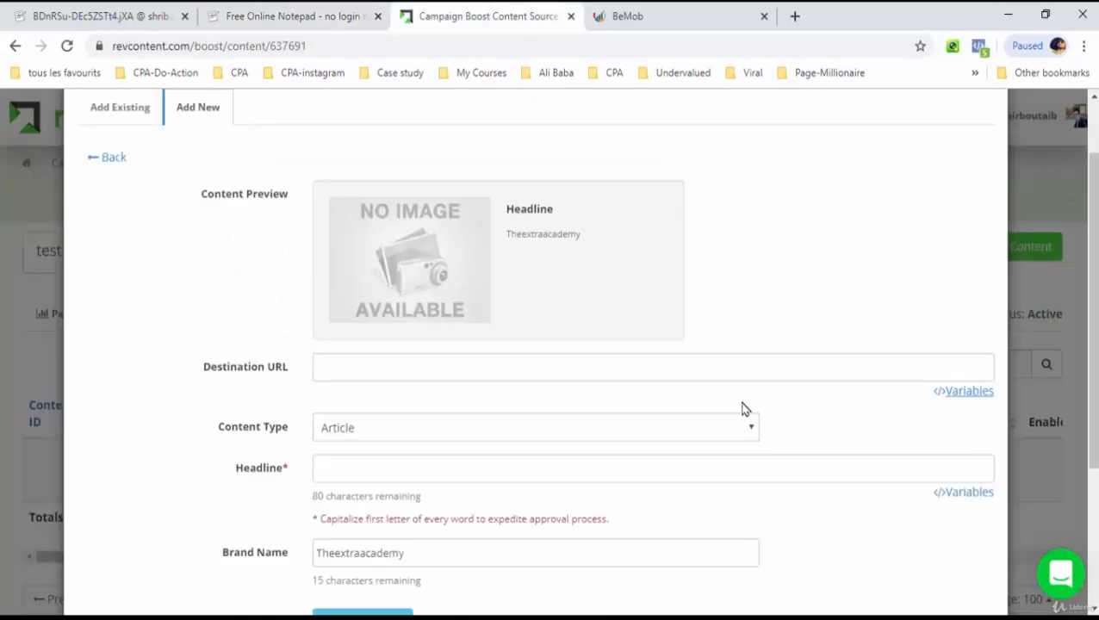
{"action": "mouse_move", "coordinate": [973, 394]}
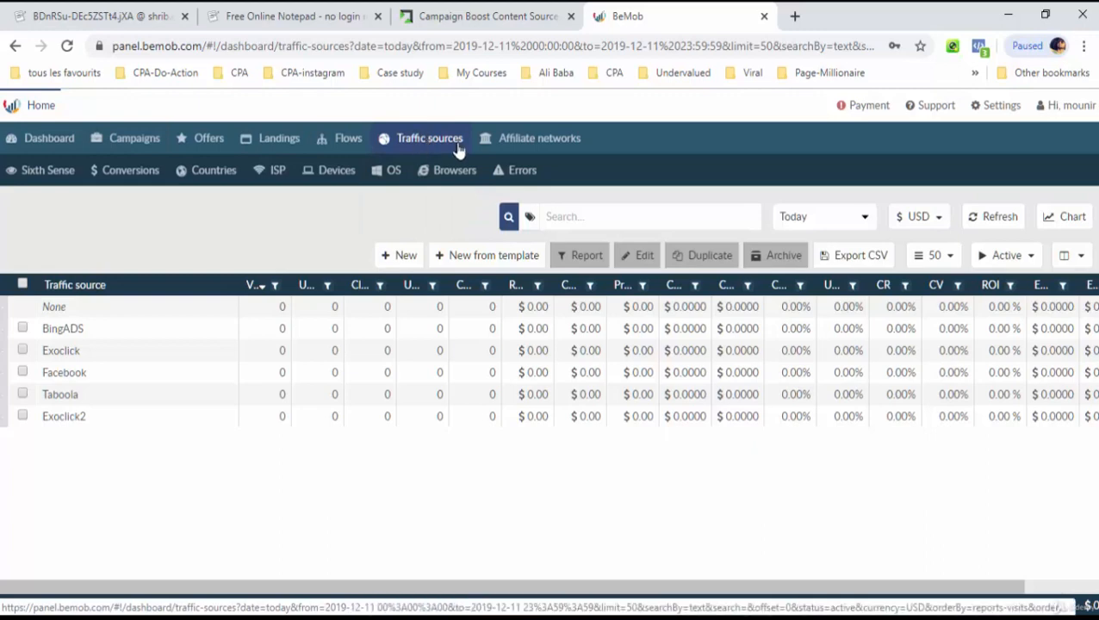
{"action": "left_click", "coordinate": [400, 257]}
{"action": "type", "text": "Revcontent"}
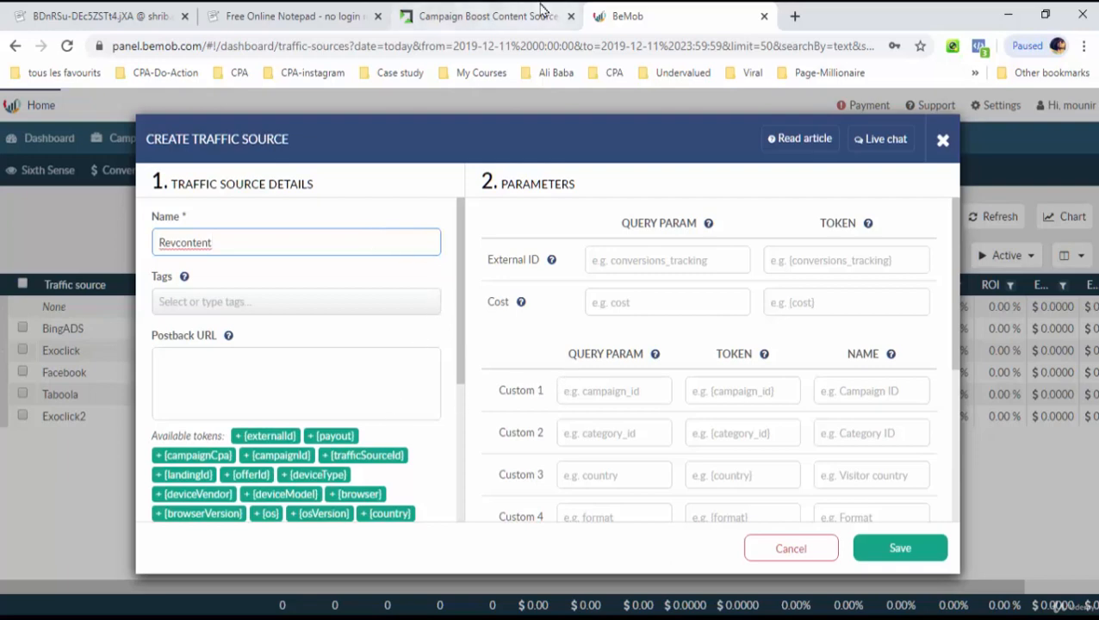
Look up the Revcontent URL variables and set the BeMob traffic source's Custom 1 query parameter to CITY
{"action": "left_click", "coordinate": [483, 17]}
{"action": "left_click", "coordinate": [954, 400]}
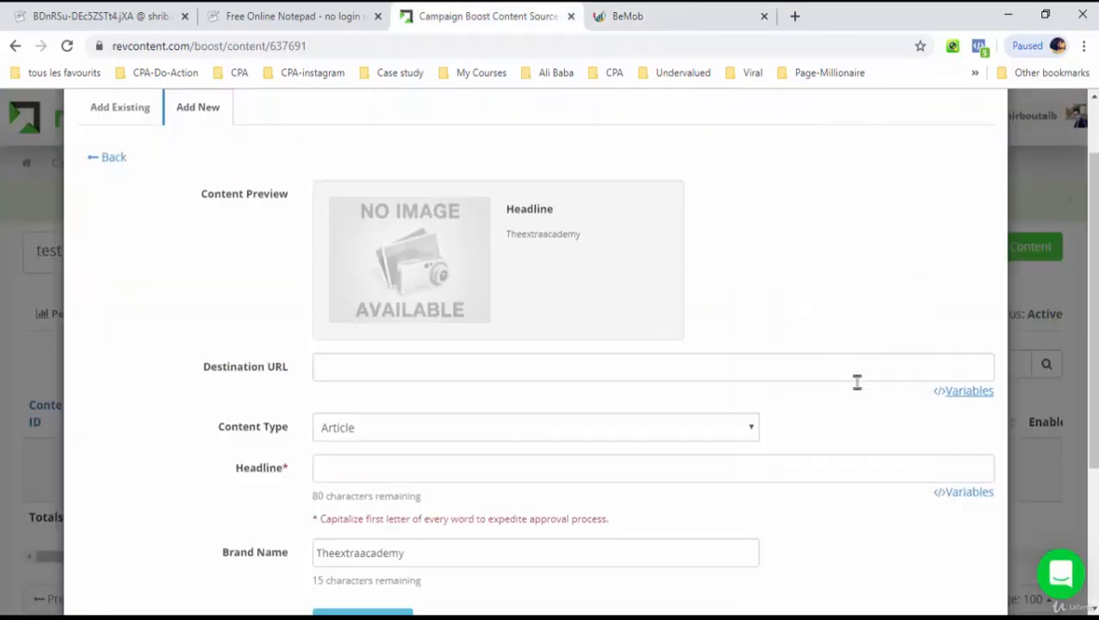
{"action": "mouse_move", "coordinate": [956, 398]}
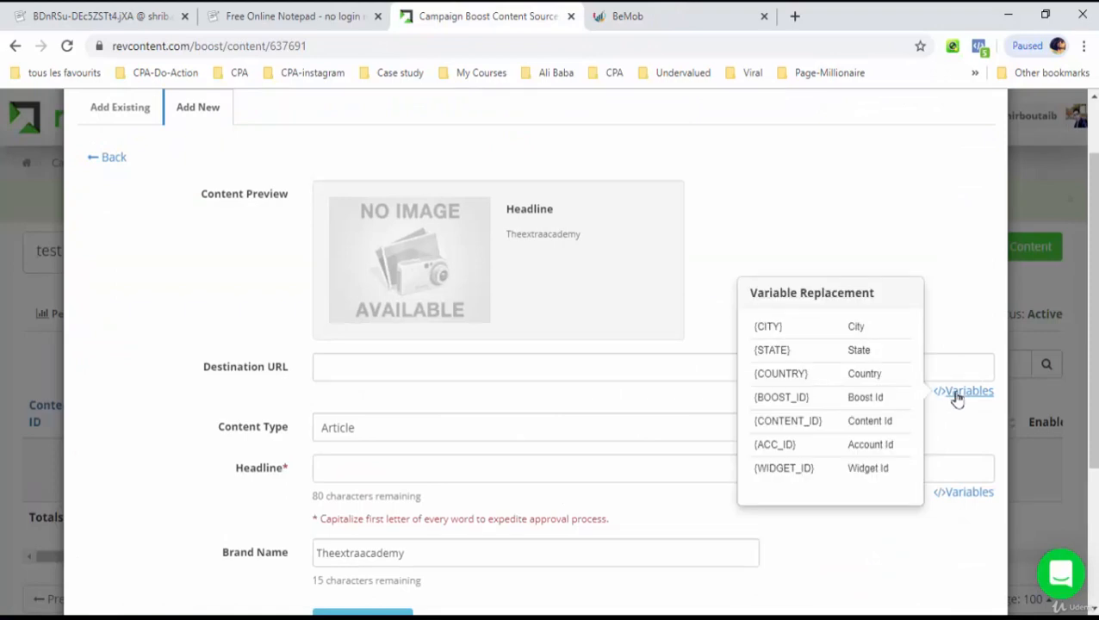
{"action": "left_click", "coordinate": [685, 13]}
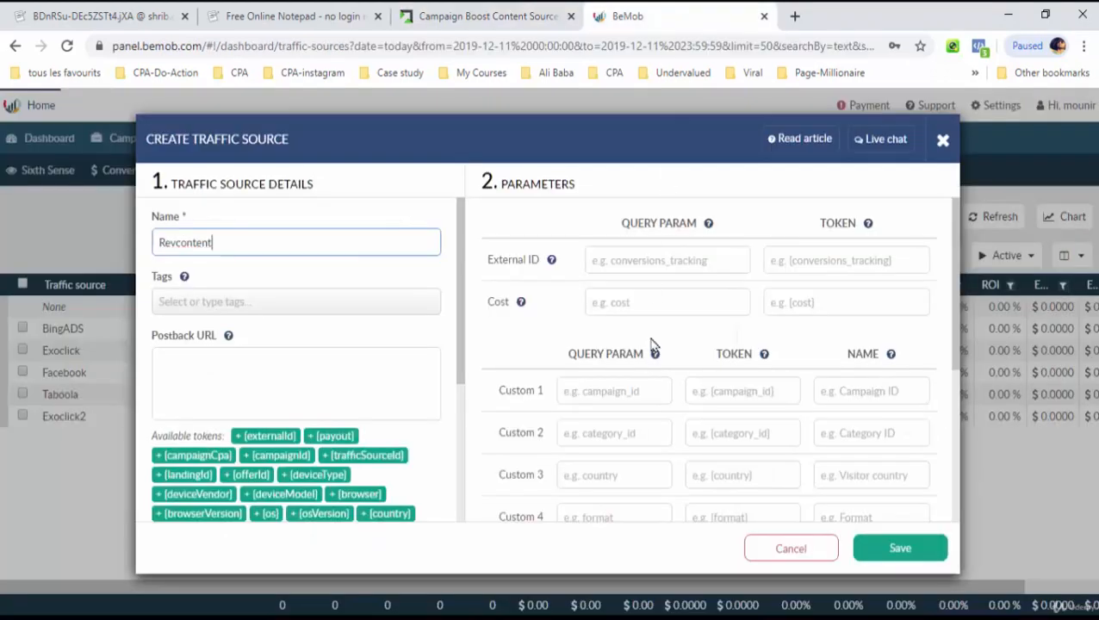
{"action": "left_click", "coordinate": [602, 390]}
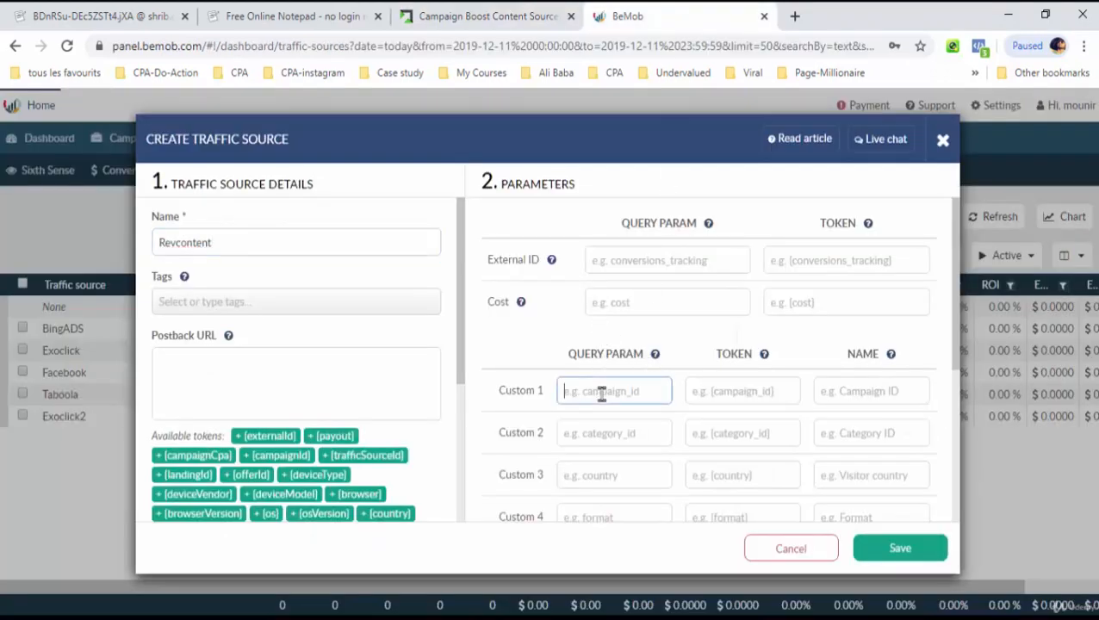
{"action": "type", "text": "CITY"}
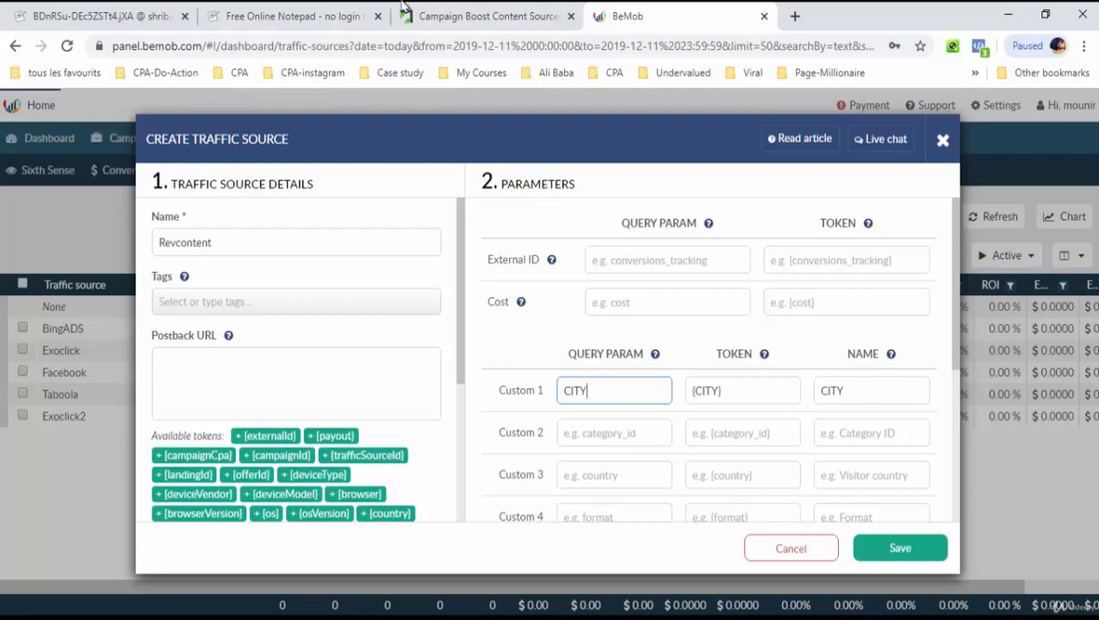
Review the Revcontent URL variables again and set the BeMob traffic source's Custom 2 query parameter to COUNTRY
{"action": "left_click", "coordinate": [371, 10]}
{"action": "left_click", "coordinate": [508, 10]}
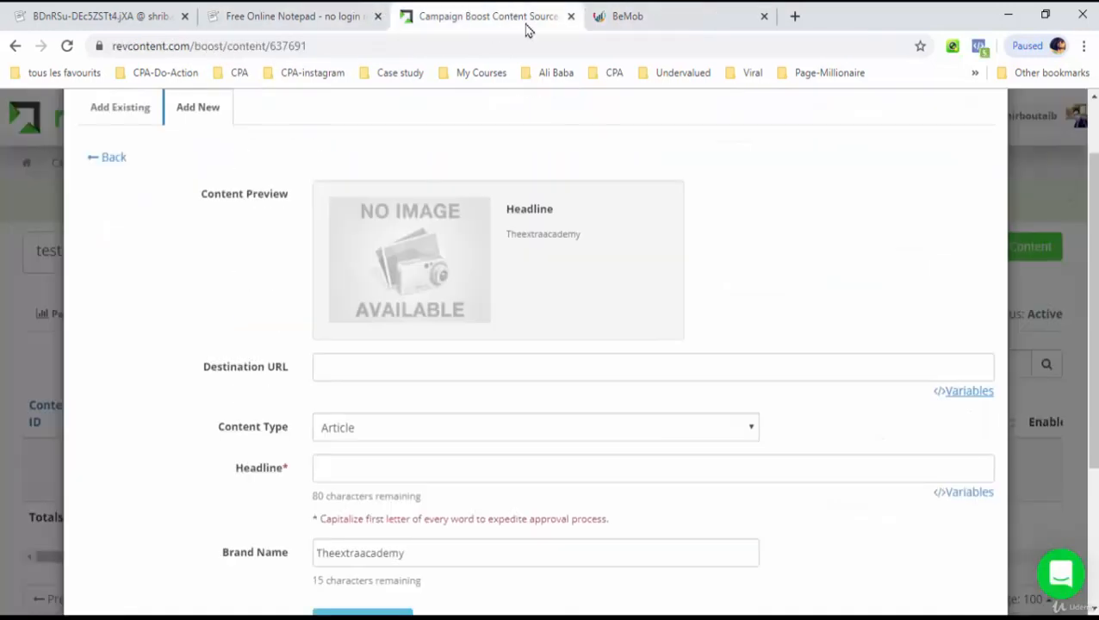
{"action": "mouse_move", "coordinate": [945, 400]}
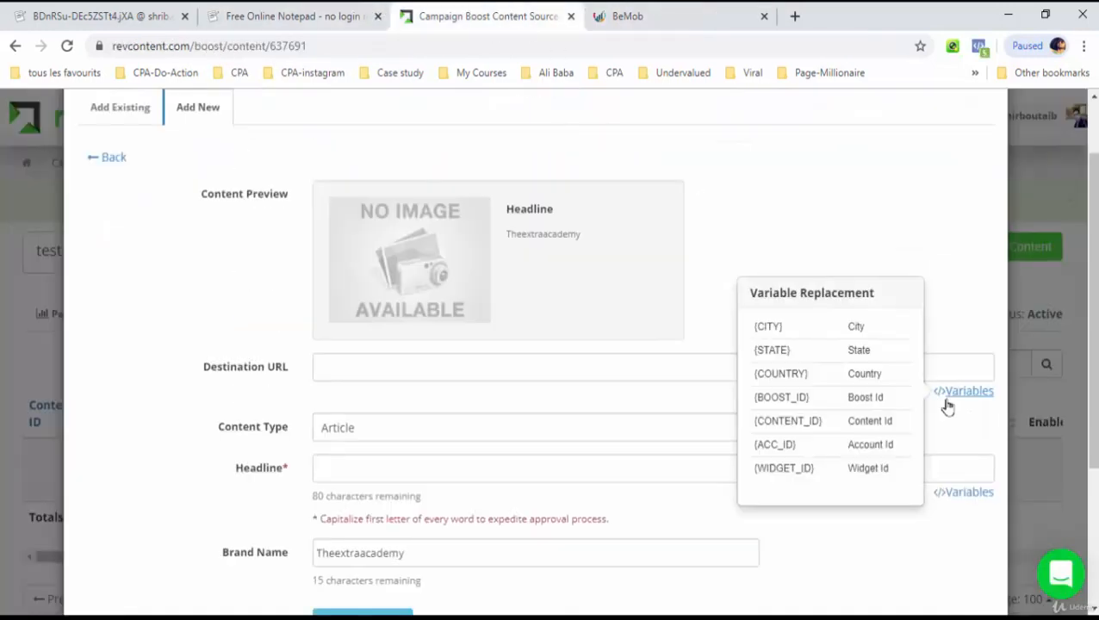
{"action": "left_click", "coordinate": [633, 13]}
{"action": "key", "text": "Tab"}
{"action": "key", "text": "Tab"}
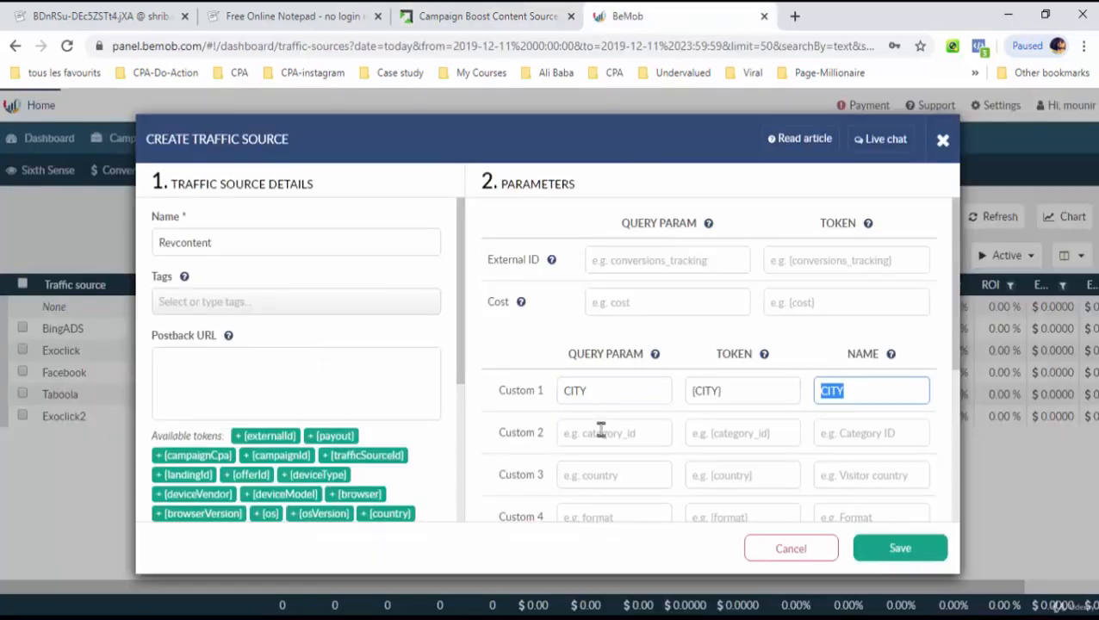
{"action": "left_click", "coordinate": [507, 10]}
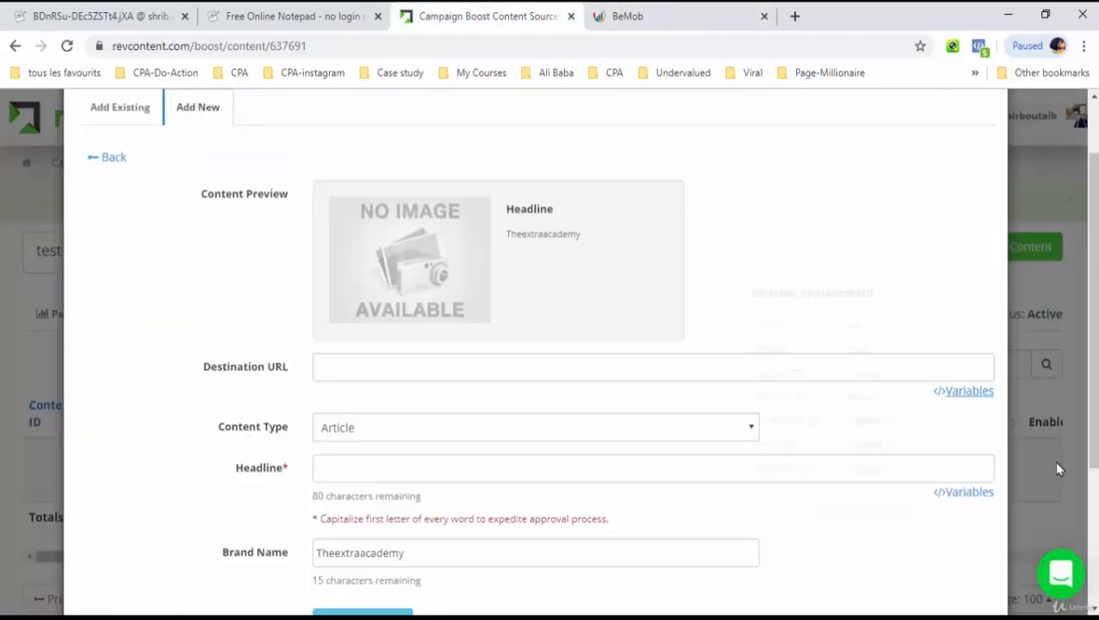
{"action": "mouse_move", "coordinate": [974, 399]}
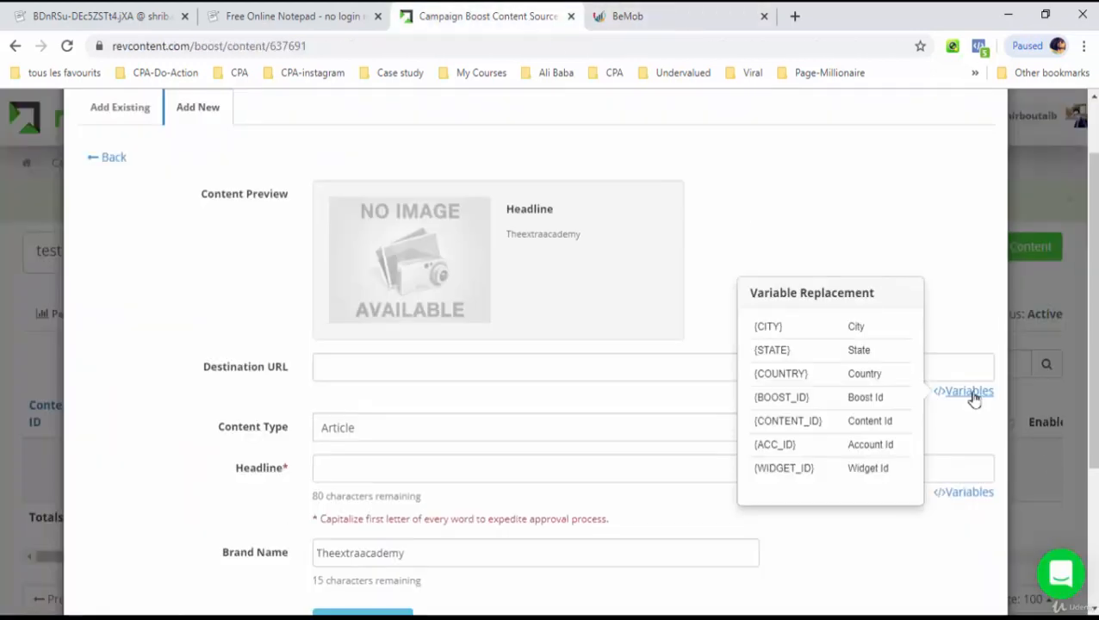
{"action": "left_click", "coordinate": [689, 13]}
{"action": "left_click", "coordinate": [619, 428]}
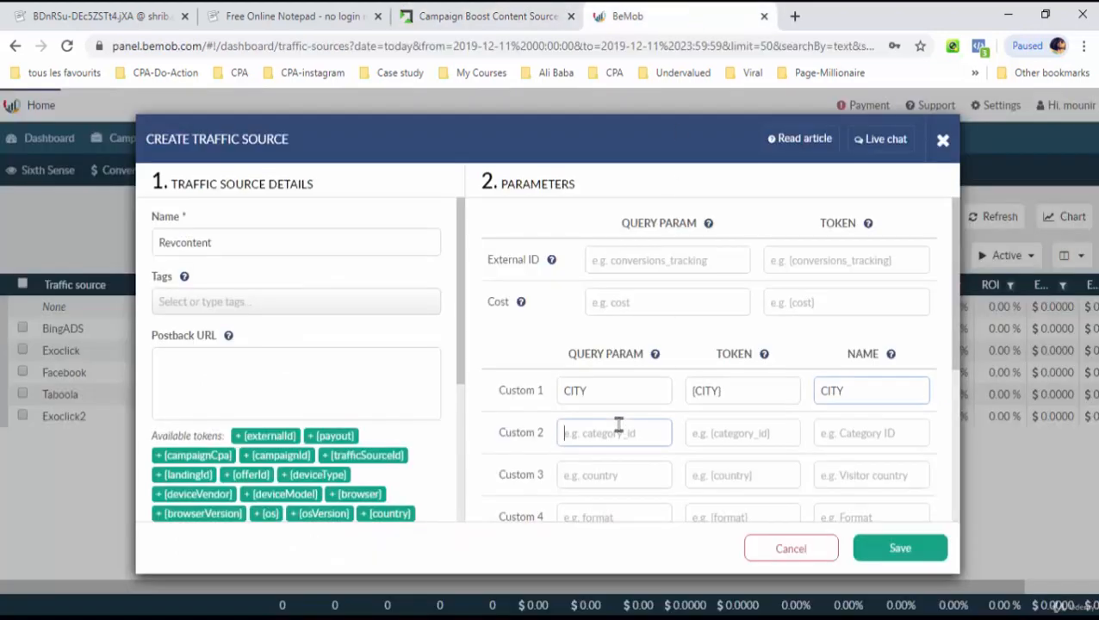
{"action": "type", "text": "c"}
{"action": "key", "text": "BackSpace"}
{"action": "type", "text": "COUNTRY"}
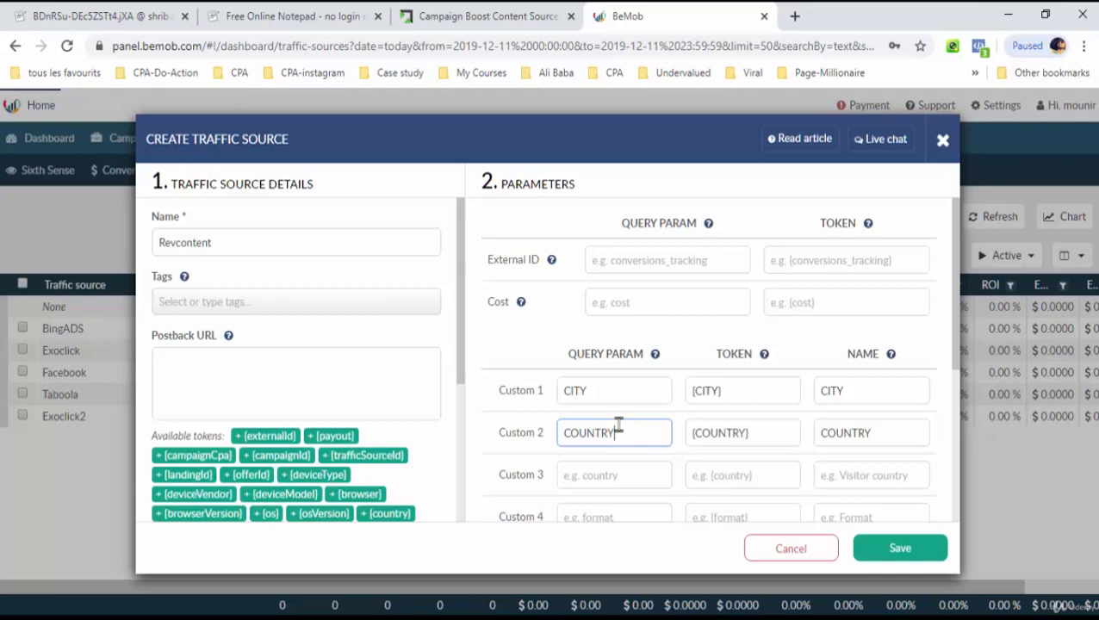
{"action": "key", "text": "Tab"}
Check the widget variable in Revcontent and set the BeMob traffic source's Custom 3 query parameter to WIDGET_ID
{"action": "left_click", "coordinate": [594, 473]}
{"action": "left_click", "coordinate": [488, 10]}
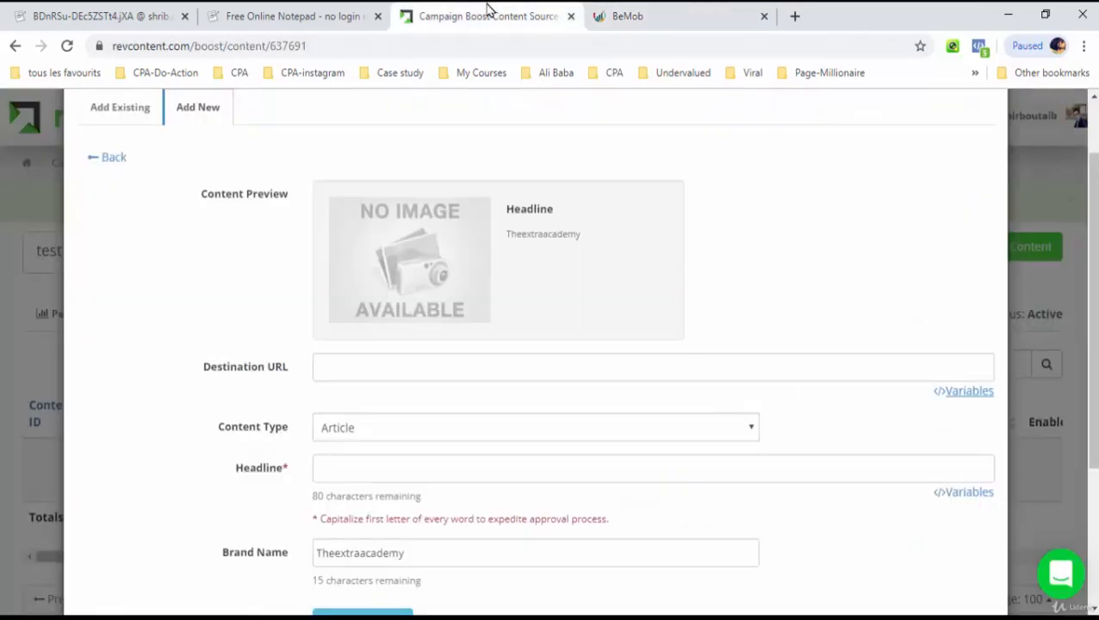
{"action": "left_click", "coordinate": [323, 8]}
{"action": "left_click", "coordinate": [413, 10]}
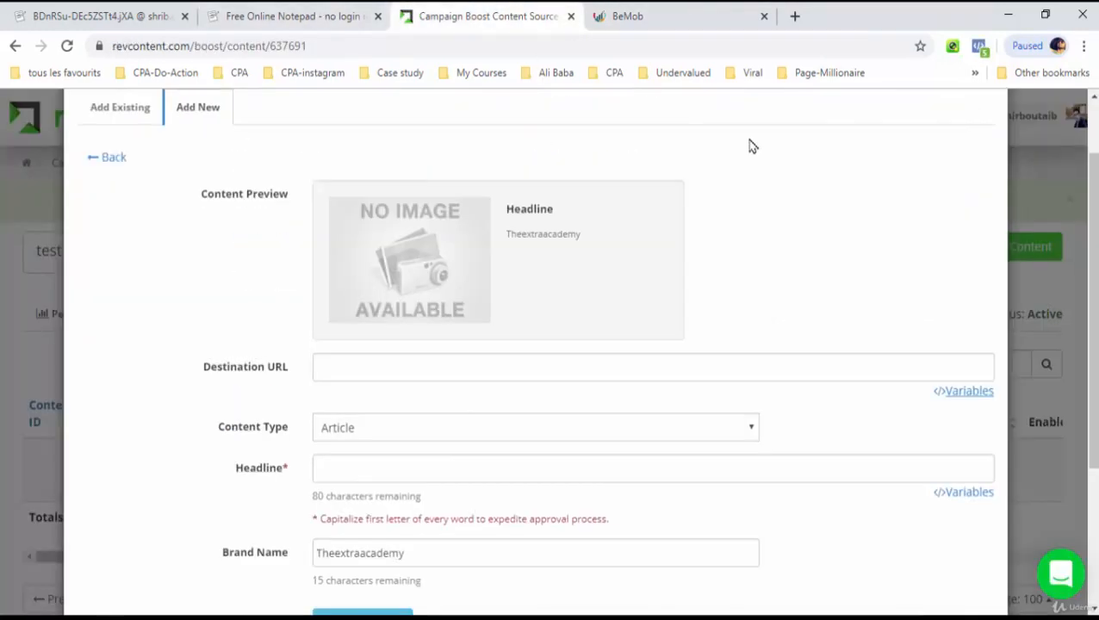
{"action": "mouse_move", "coordinate": [959, 395]}
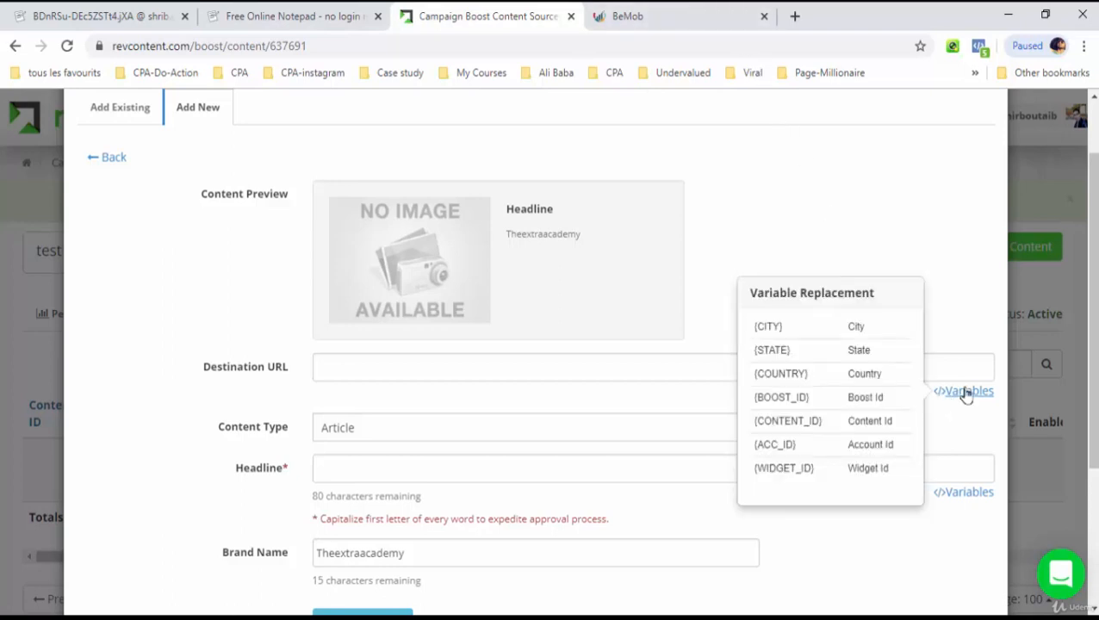
{"action": "left_click", "coordinate": [706, 14]}
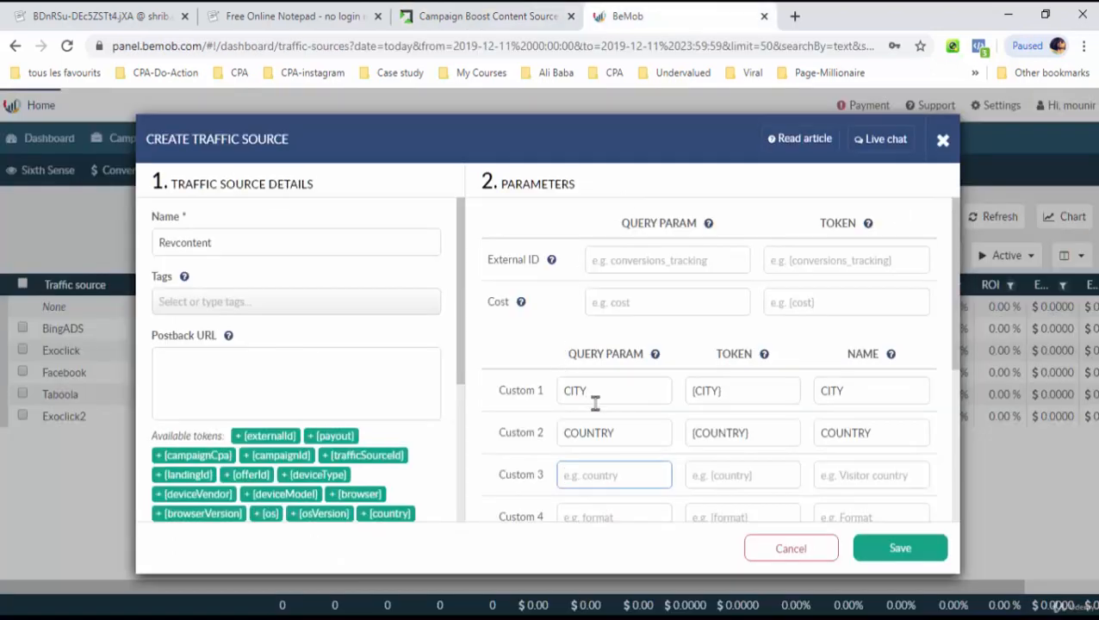
{"action": "type", "text": "WIDGET"}
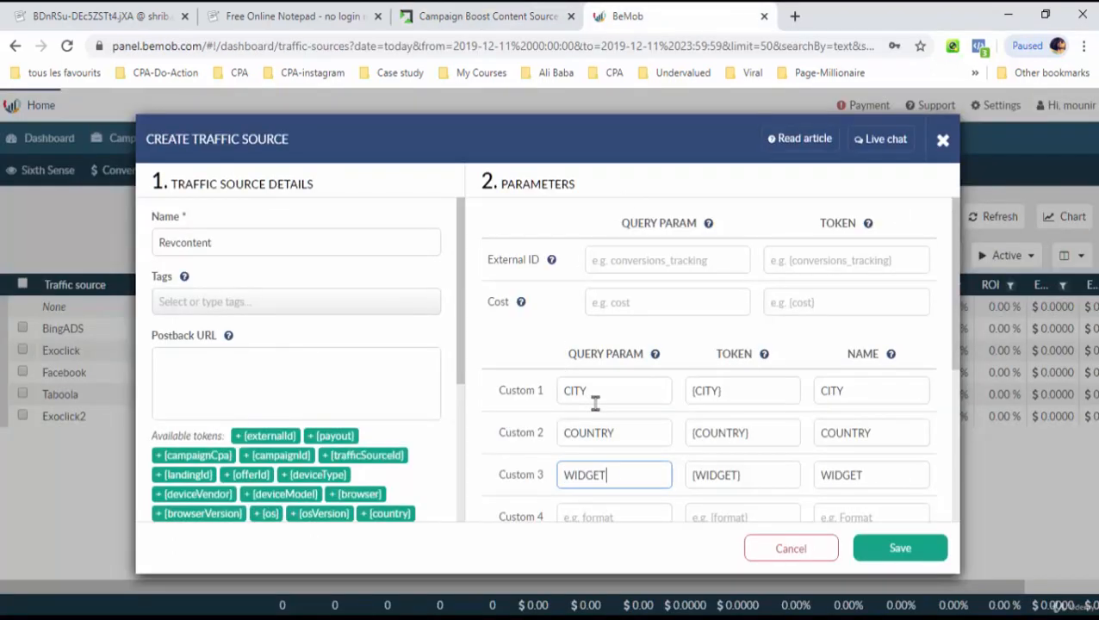
{"action": "type", "text": "_ID"}
Set the Custom 4 query parameter to IMAGE and save the Revcontent traffic source
{"action": "scroll", "coordinate": [733, 336], "scroll_direction": "down", "scroll_amount": 1}
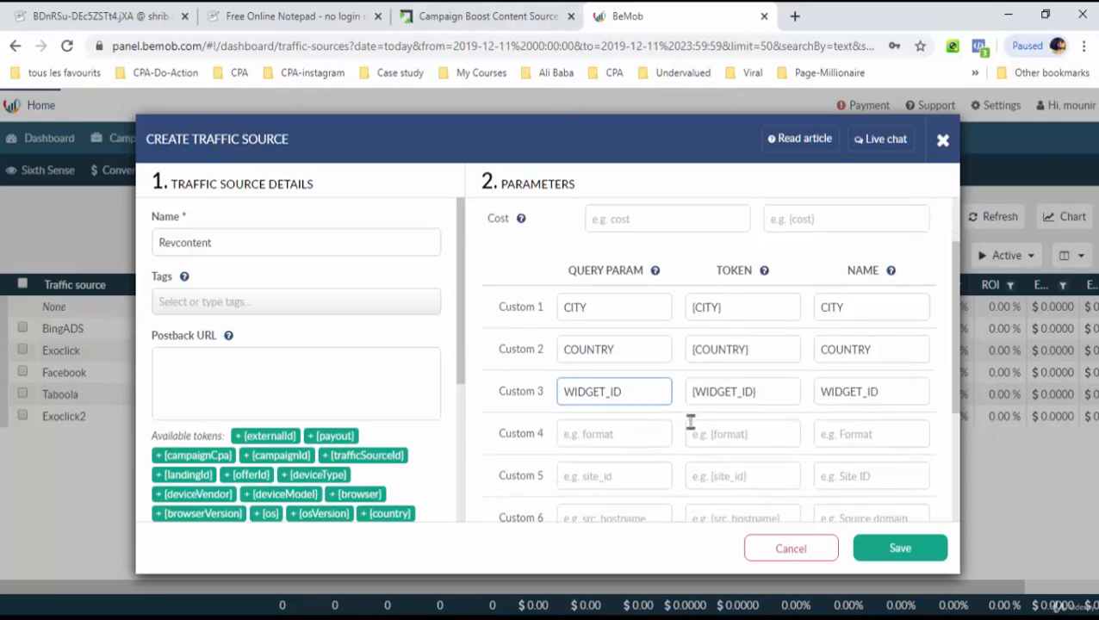
{"action": "left_click", "coordinate": [639, 437]}
{"action": "type", "text": "I"}
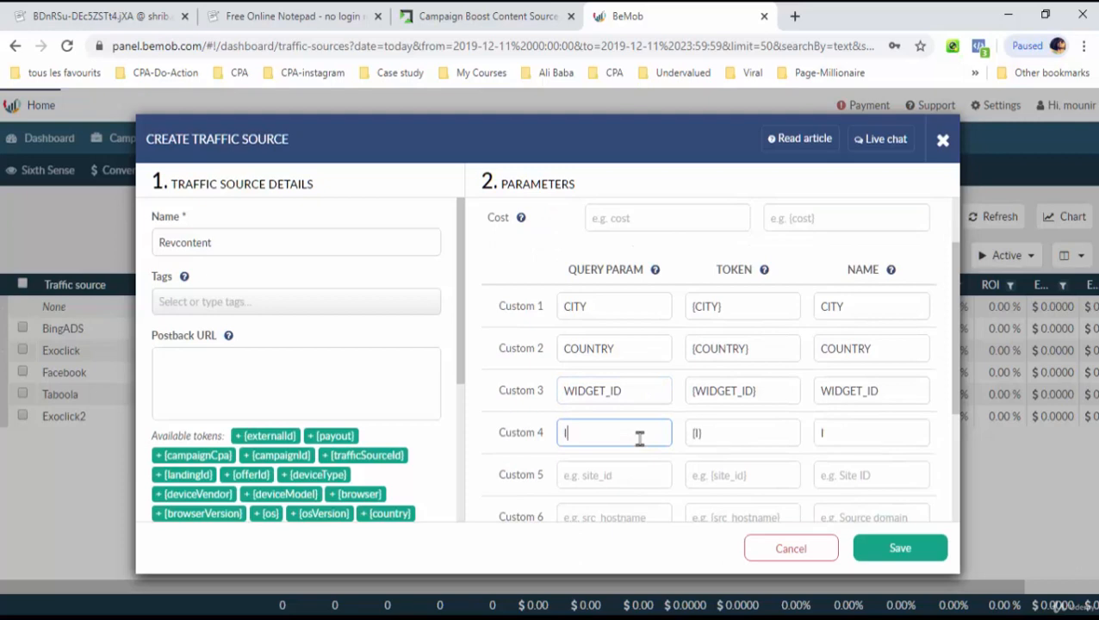
{"action": "type", "text": "MAGE"}
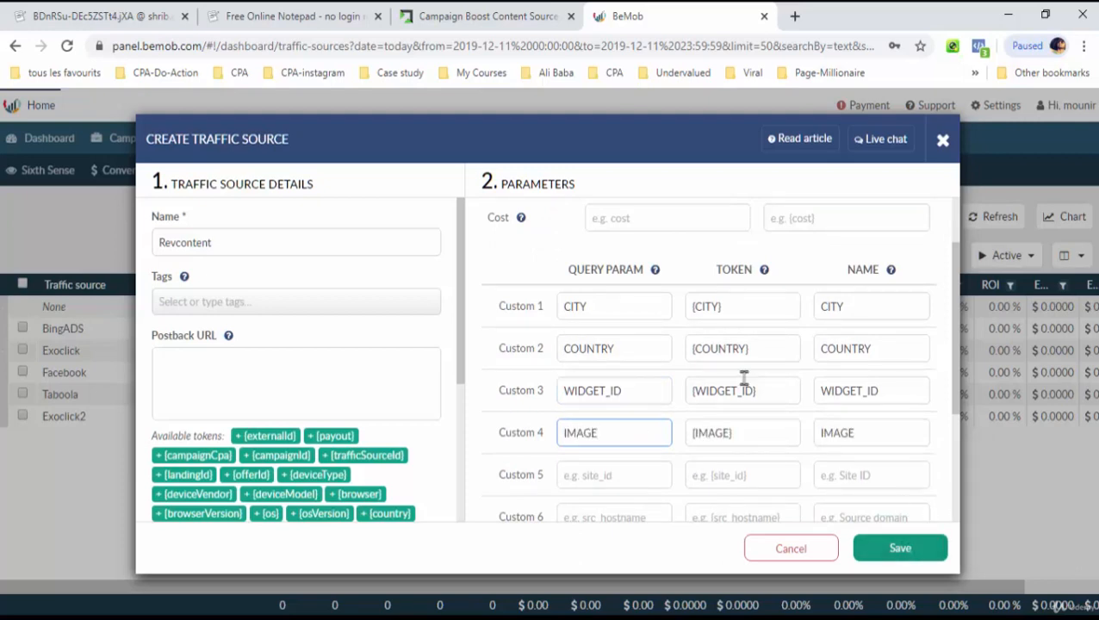
{"action": "scroll", "coordinate": [779, 465], "scroll_direction": "up", "scroll_amount": 2}
{"action": "left_click", "coordinate": [888, 556]}
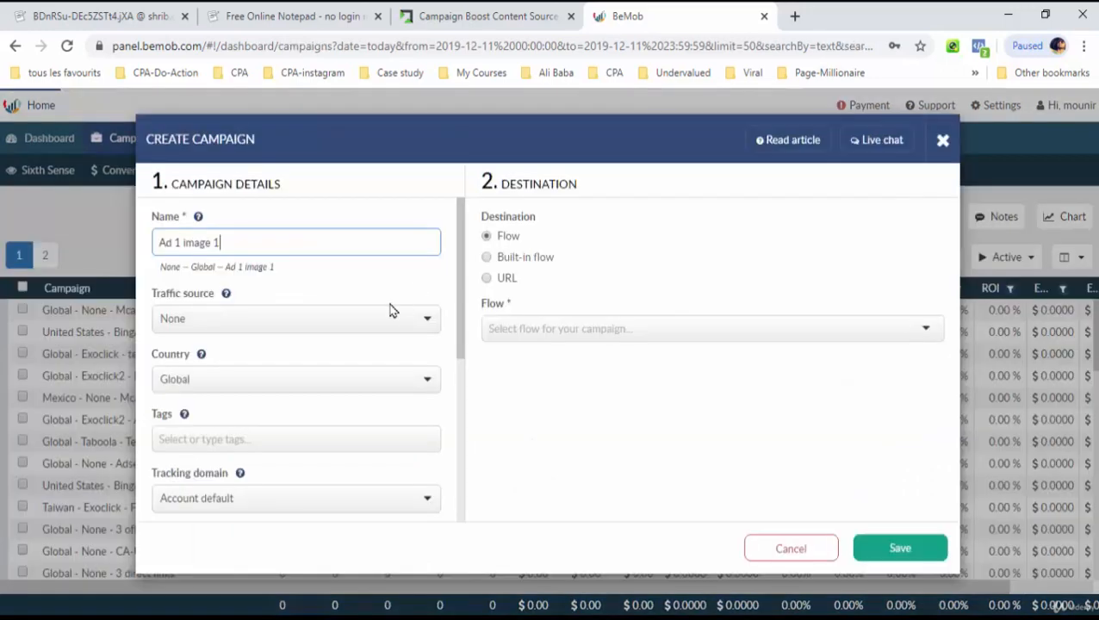
Assign the Revcontent traffic source to the Ad 1 image 1 campaign and use a built-in flow with landings disabled
{"action": "left_click", "coordinate": [347, 323]}
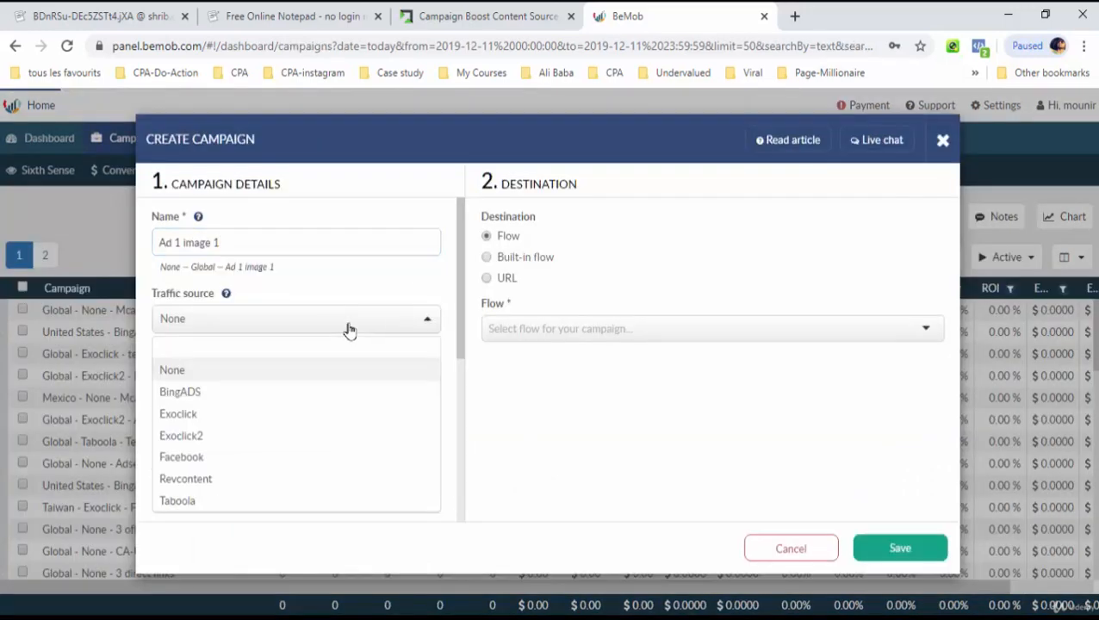
{"action": "left_click", "coordinate": [214, 479]}
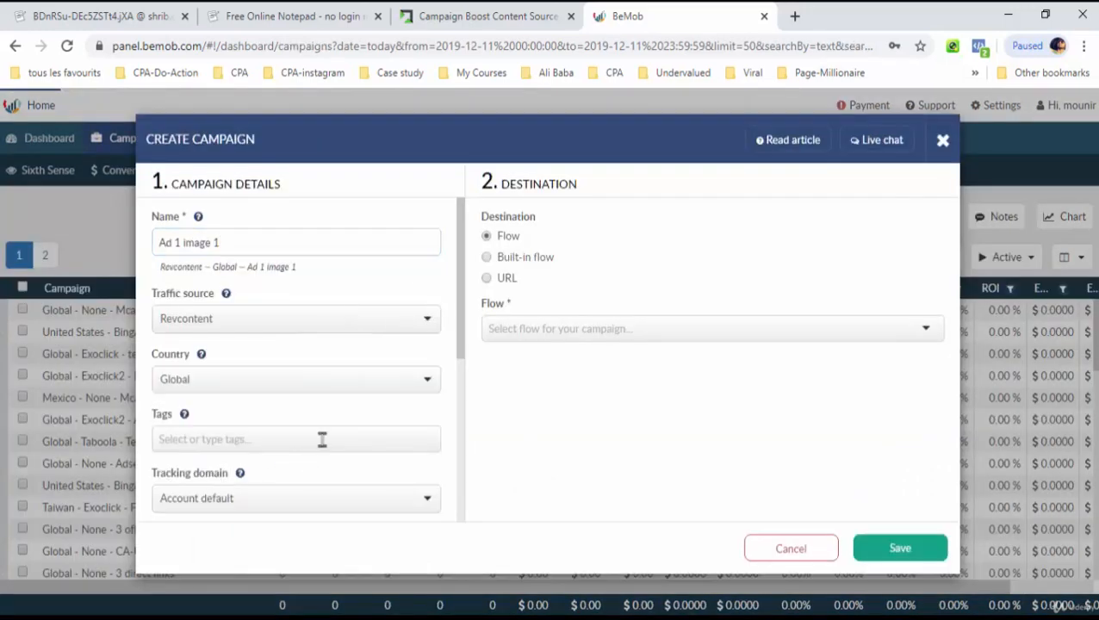
{"action": "left_click", "coordinate": [512, 258]}
{"action": "left_click", "coordinate": [605, 381]}
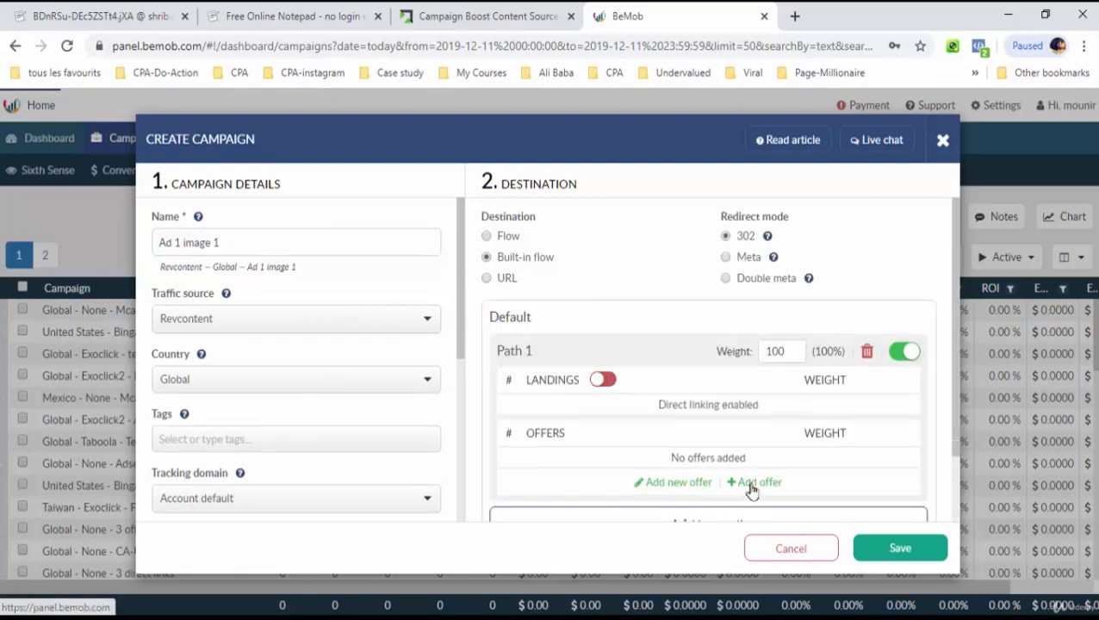
Add the France - Iphone X offer to Path 1 of the Ad 1 image 1 campaign and save the campaign
{"action": "left_click", "coordinate": [741, 483]}
{"action": "left_click", "coordinate": [683, 475]}
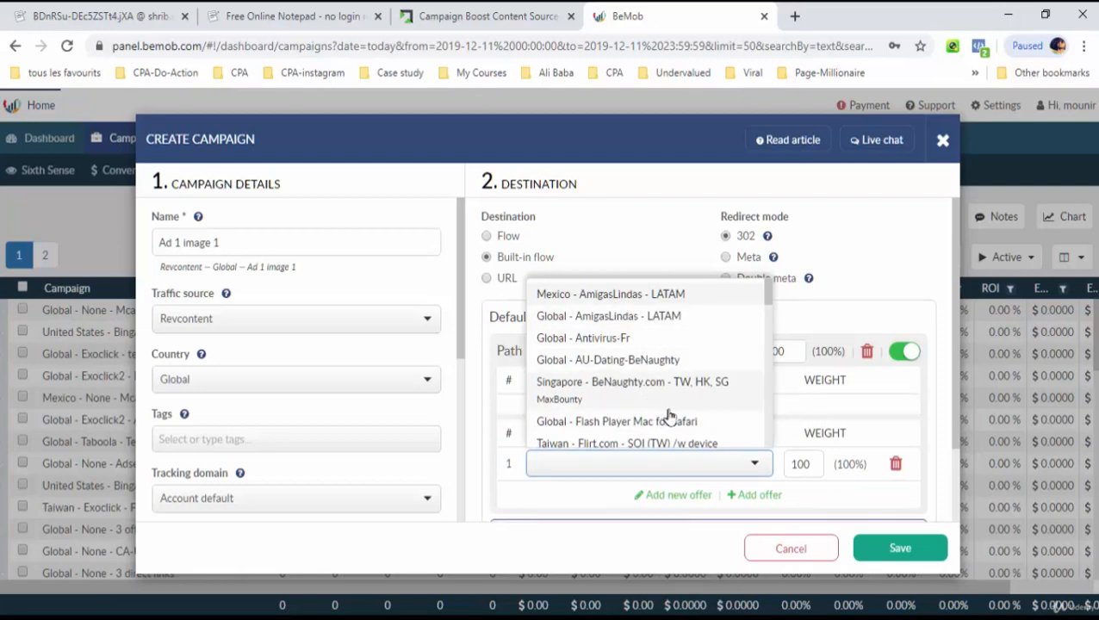
{"action": "scroll", "coordinate": [670, 416], "scroll_direction": "down", "scroll_amount": 5}
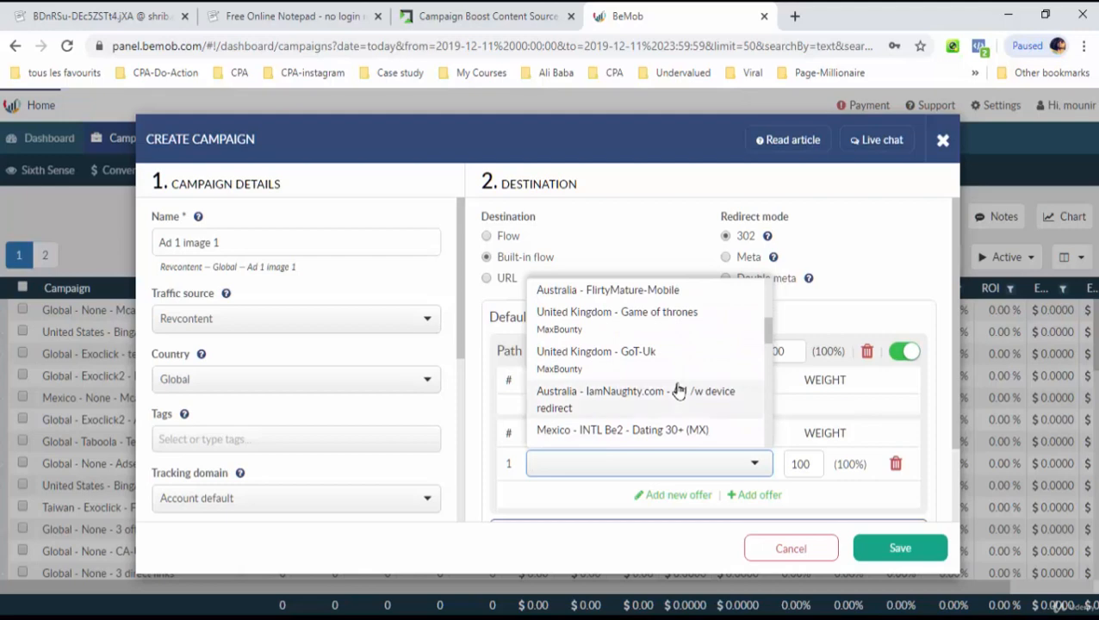
{"action": "scroll", "coordinate": [678, 392], "scroll_direction": "down", "scroll_amount": 2}
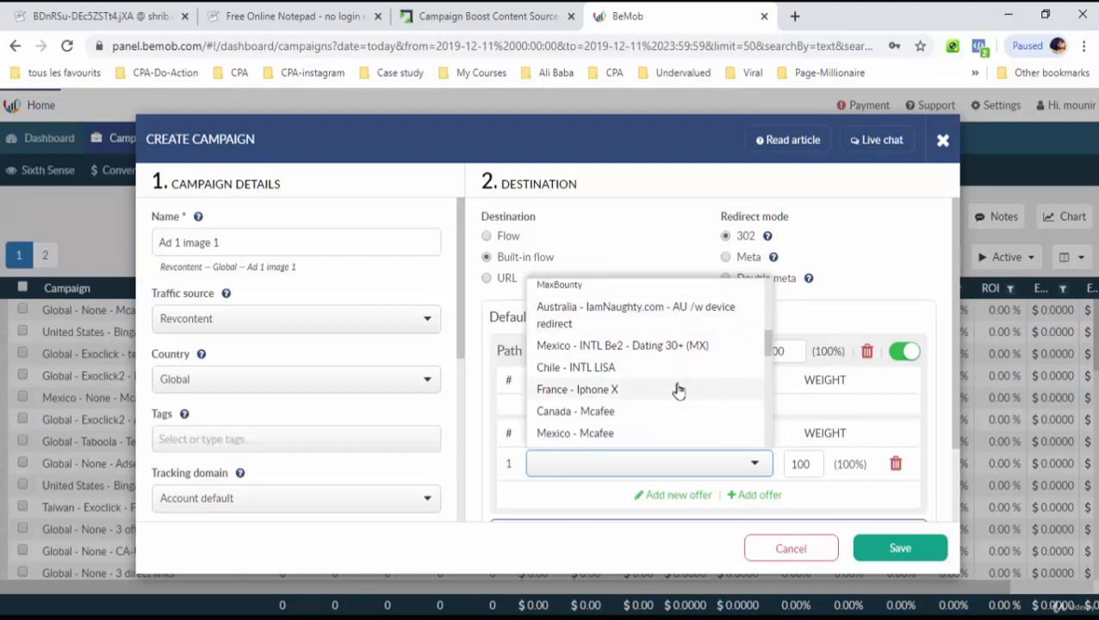
{"action": "left_click", "coordinate": [585, 389]}
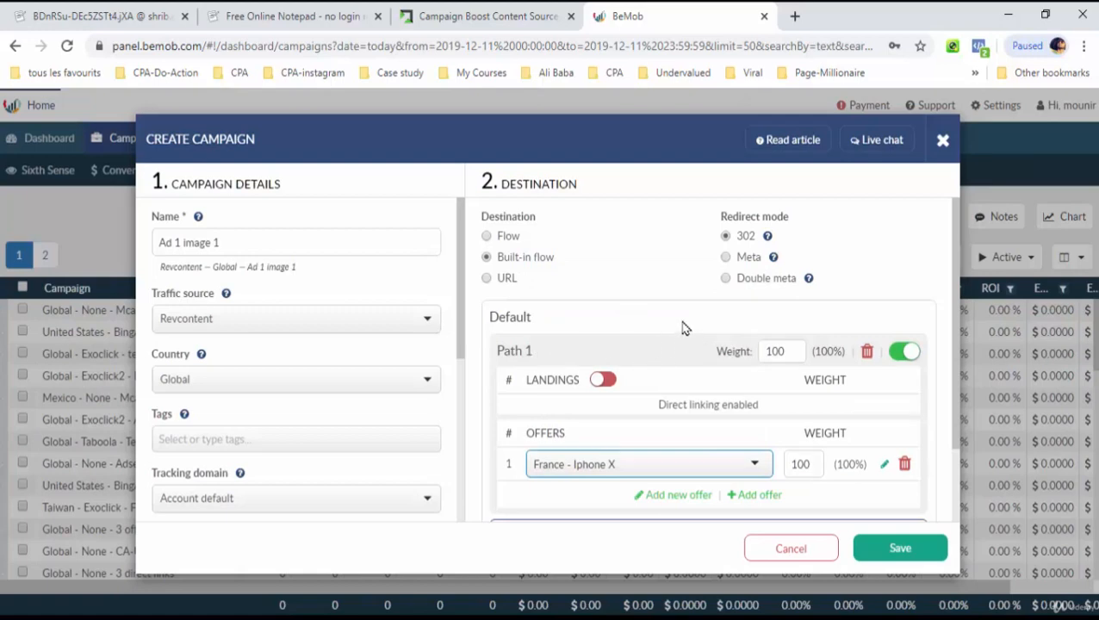
{"action": "scroll", "coordinate": [685, 327], "scroll_direction": "down", "scroll_amount": 2}
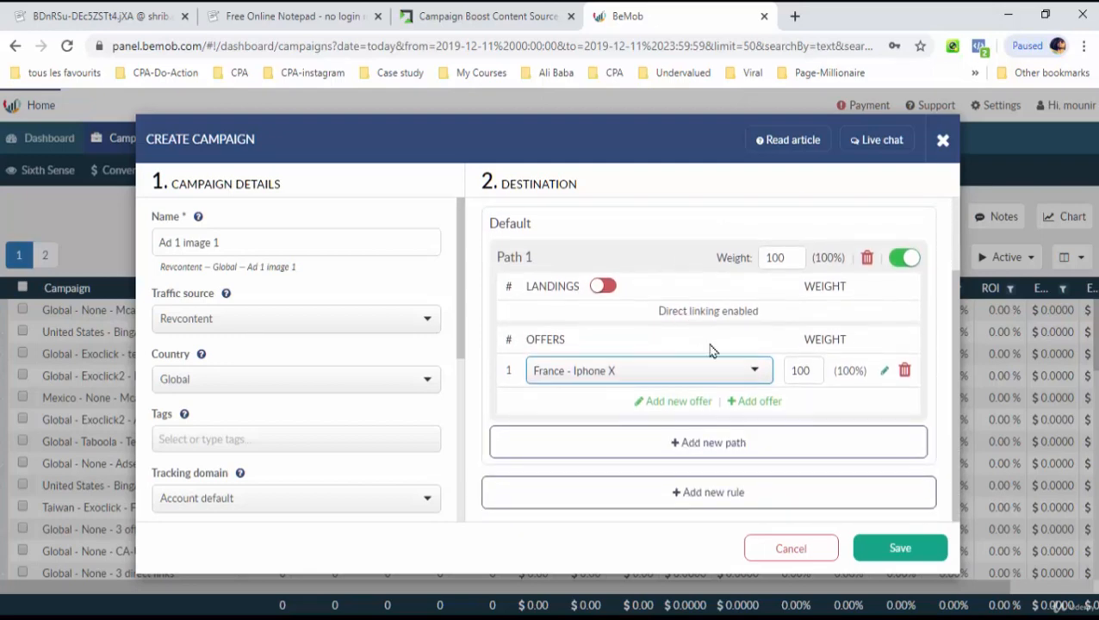
{"action": "left_click", "coordinate": [901, 541]}
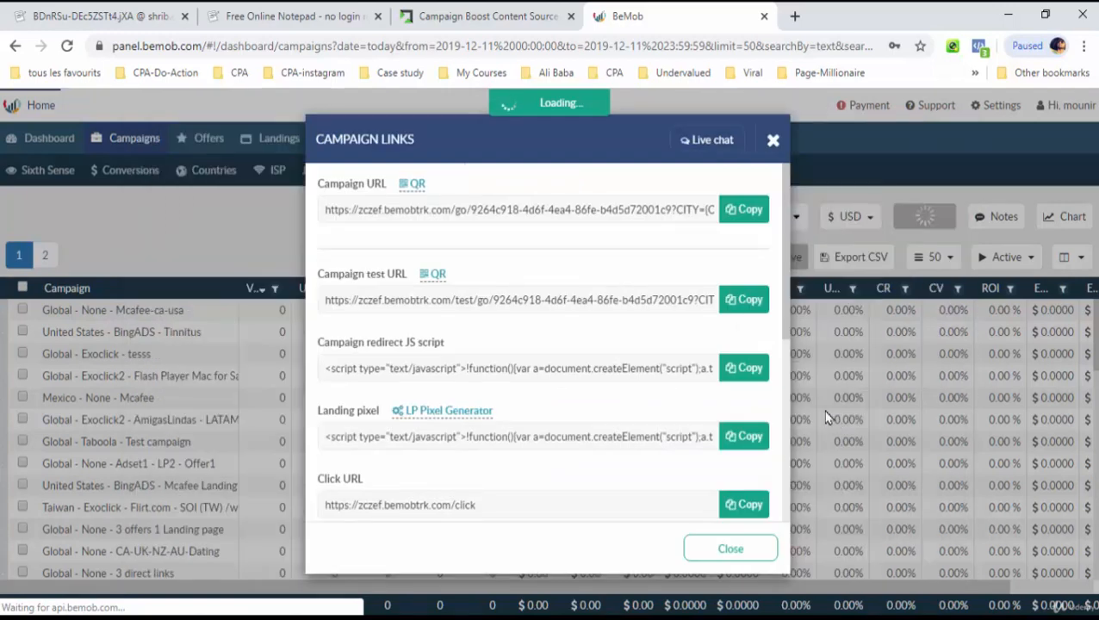
Copy the Ad 1 campaign URL into the online notepad under Tracking Link Ad1 and add a dashed separator line below it
{"action": "left_click", "coordinate": [734, 217]}
{"action": "left_click", "coordinate": [289, 15]}
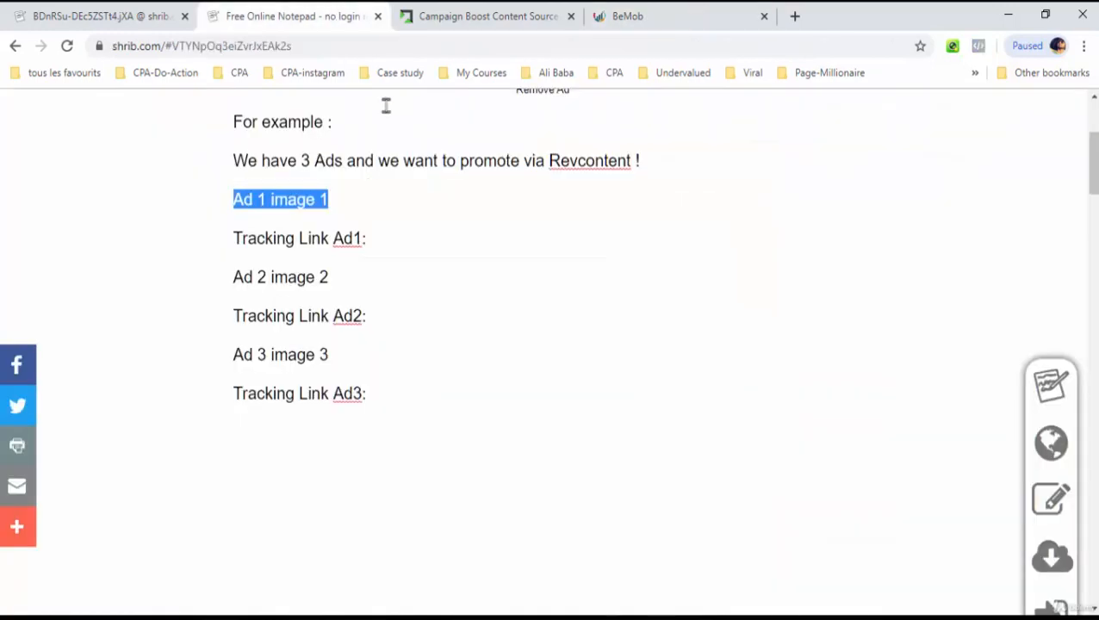
{"action": "left_click", "coordinate": [424, 248]}
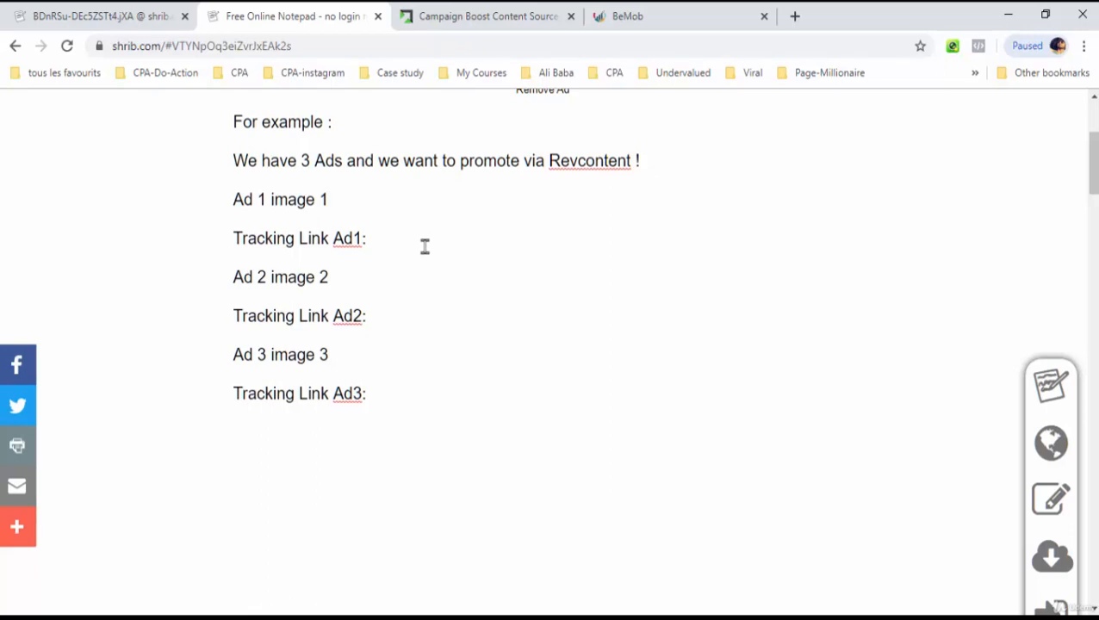
{"action": "type", "text": "https://zczef.bemobtrk.com/go/9264c918-4d6f-4ea4-86fe-b4d5d72001c9?CITY={CITY}&COUNTRY={COUNTRY}&WIDGET_ID={WIDGET_ID}&IMAGE={IMAGE}"}
{"action": "key", "text": "Return"}
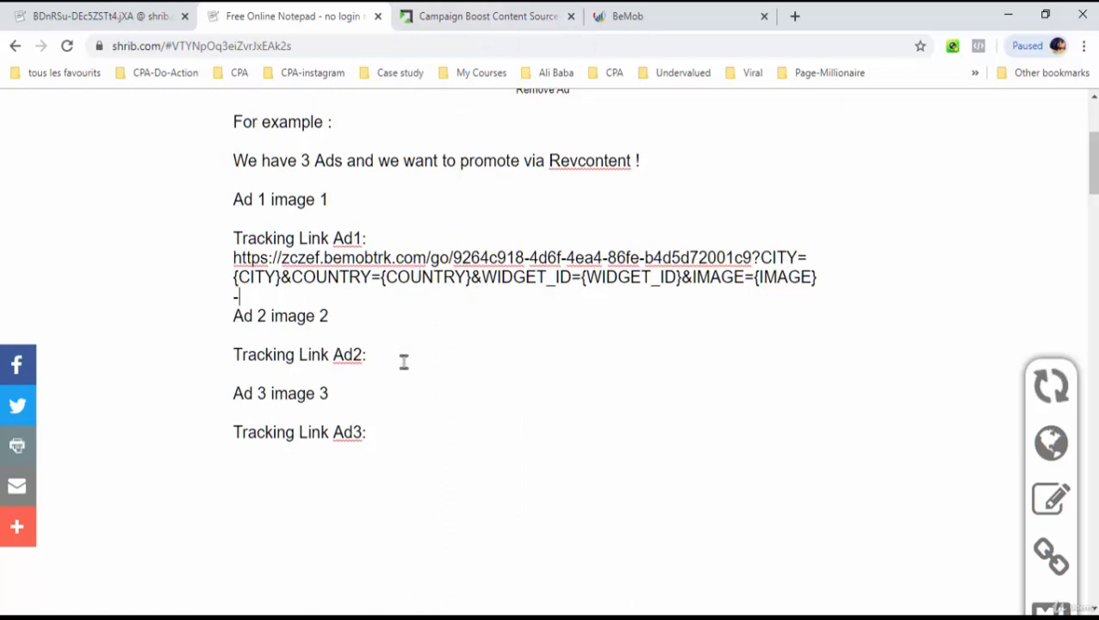
{"action": "type", "text": "-----------------------------------------------------"}
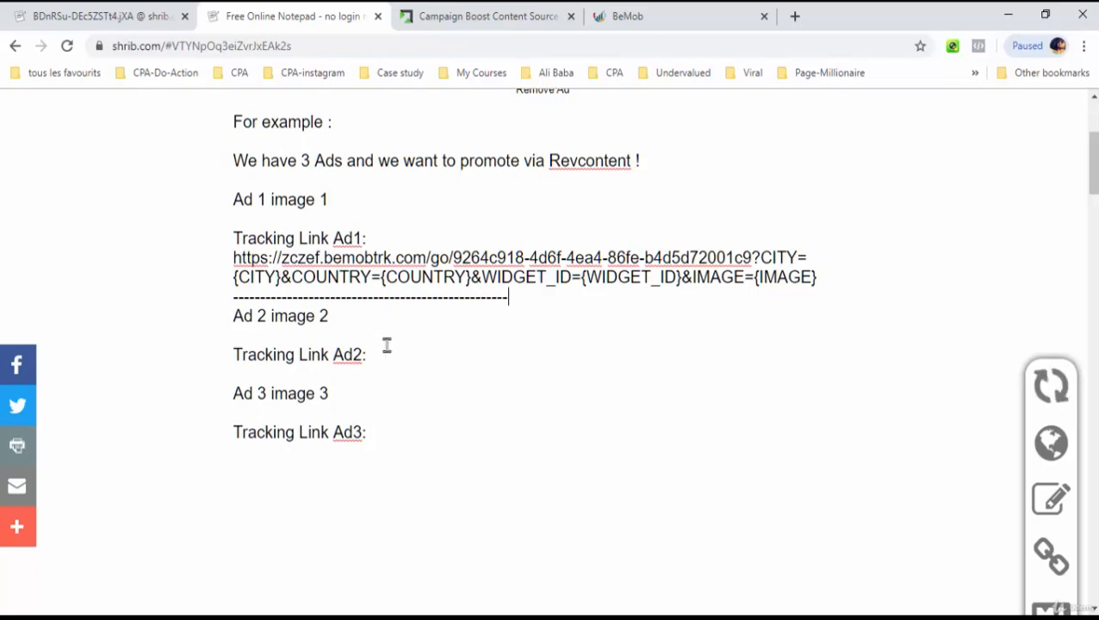
Return to BeMob, close the campaign links, and start a new campaign named Ad 2 image 2, copying the name from the notepad
{"action": "left_click", "coordinate": [711, 11]}
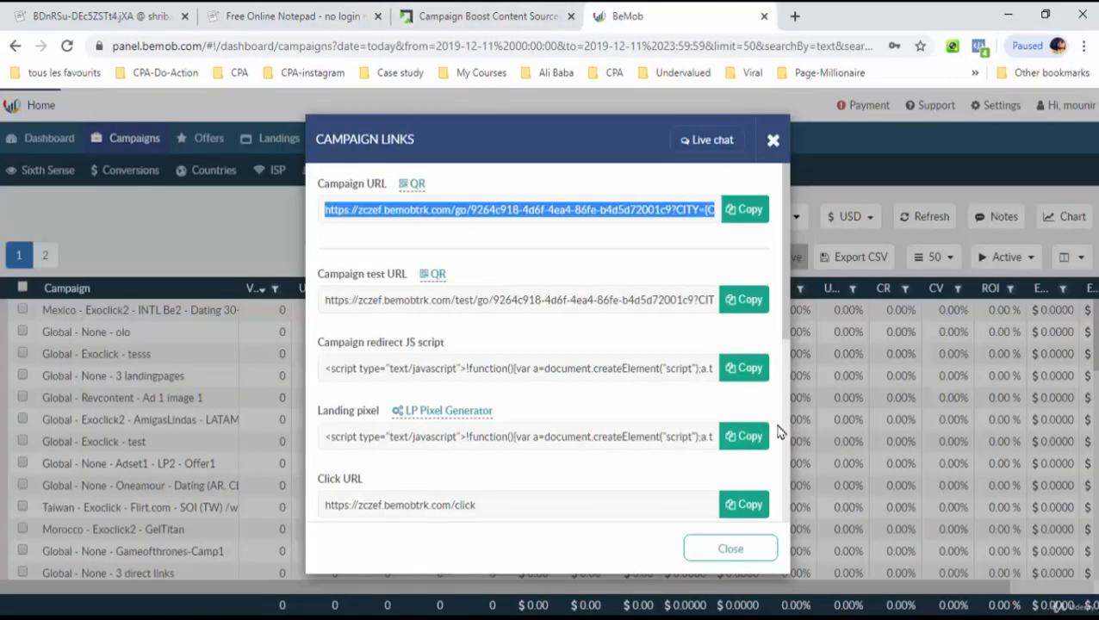
{"action": "left_click", "coordinate": [741, 554]}
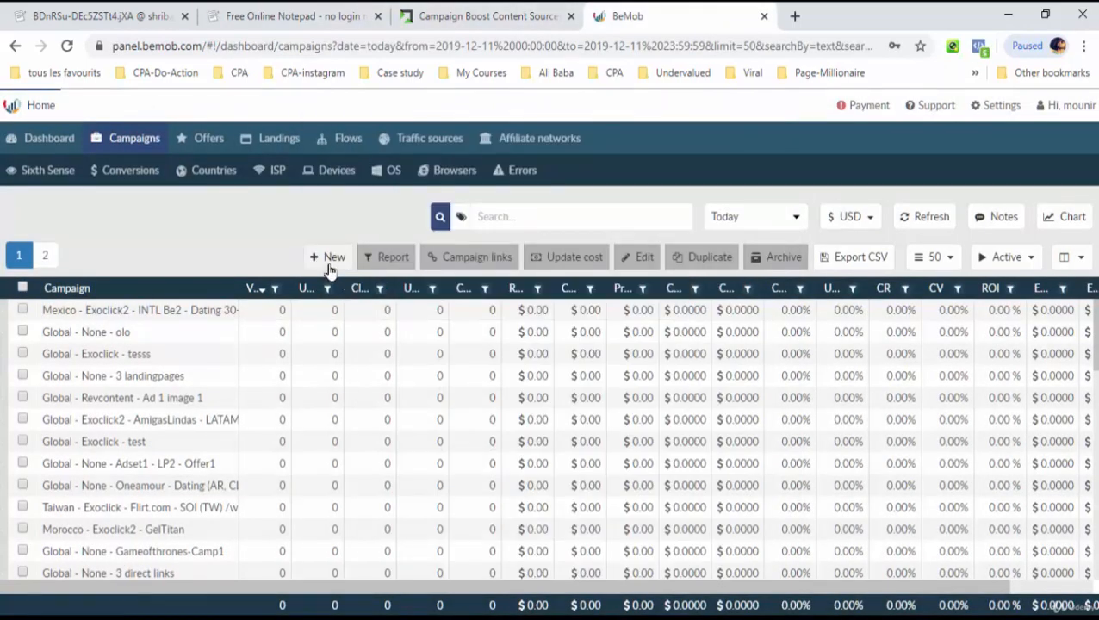
{"action": "key", "text": "ctrl+2"}
{"action": "left_click_drag", "start_coordinate": [328, 317], "coordinate": [234, 316]}
{"action": "key", "text": "ctrl+c"}
{"action": "left_click", "coordinate": [618, 11]}
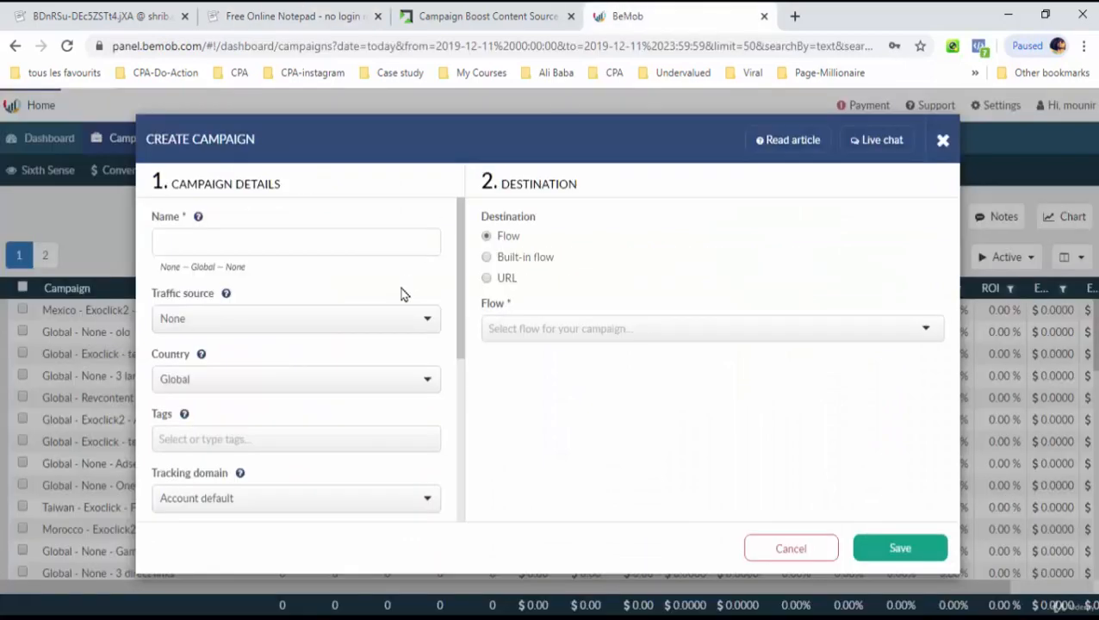
{"action": "left_click", "coordinate": [323, 244]}
{"action": "key", "text": "ctrl+v"}
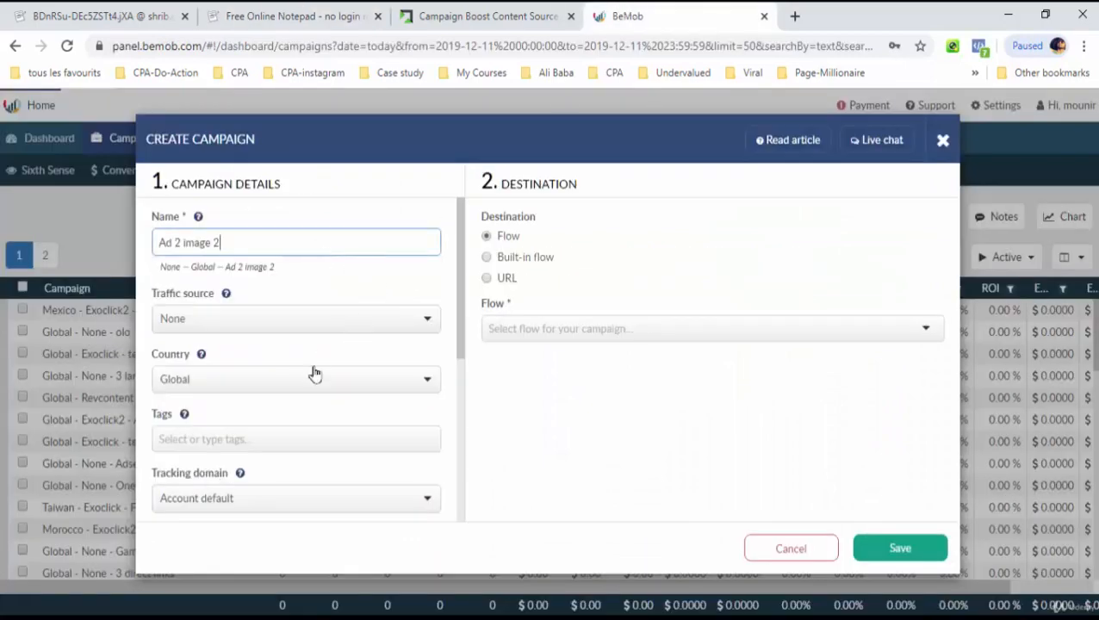
Assign the Revcontent traffic source to the Ad 2 image 2 campaign and use a built-in flow with landings disabled
{"action": "left_click", "coordinate": [303, 325]}
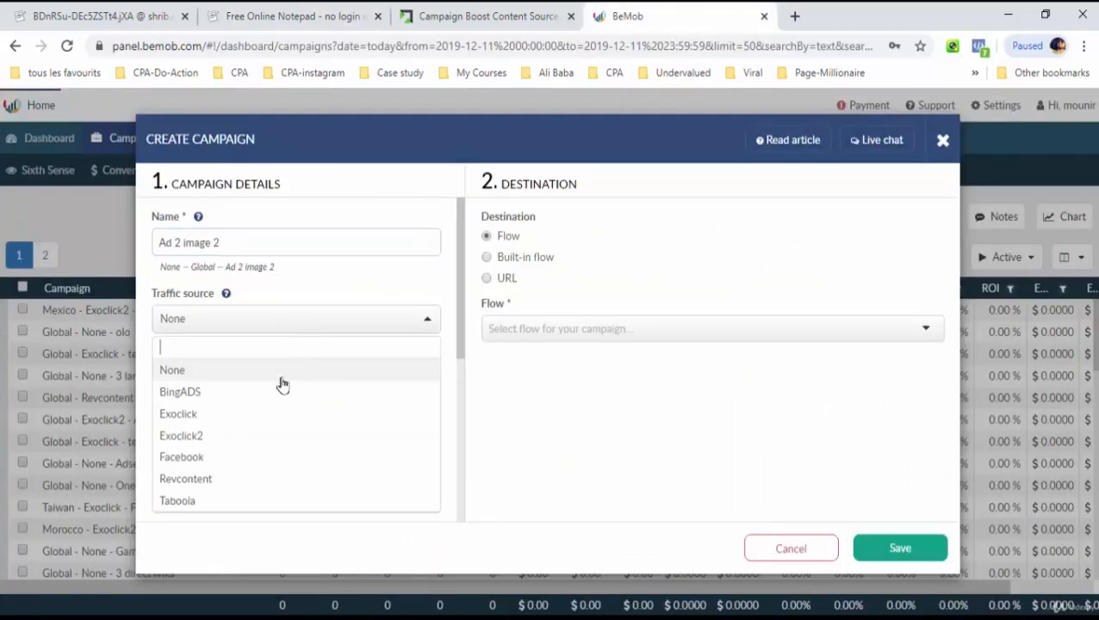
{"action": "left_click", "coordinate": [248, 481]}
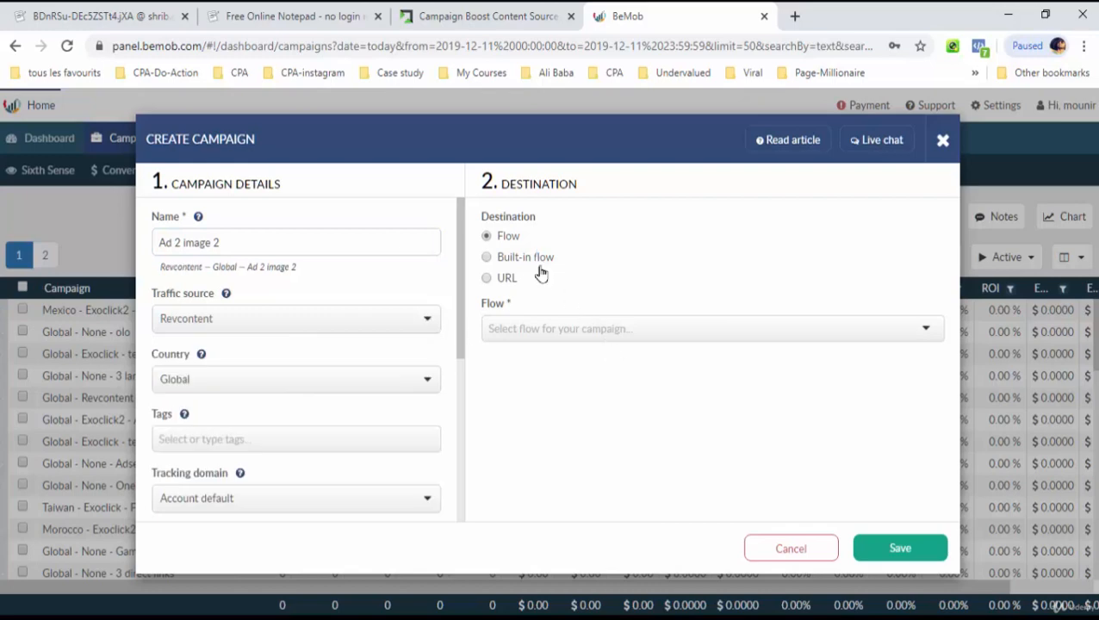
{"action": "left_click", "coordinate": [538, 259]}
{"action": "left_click", "coordinate": [609, 372]}
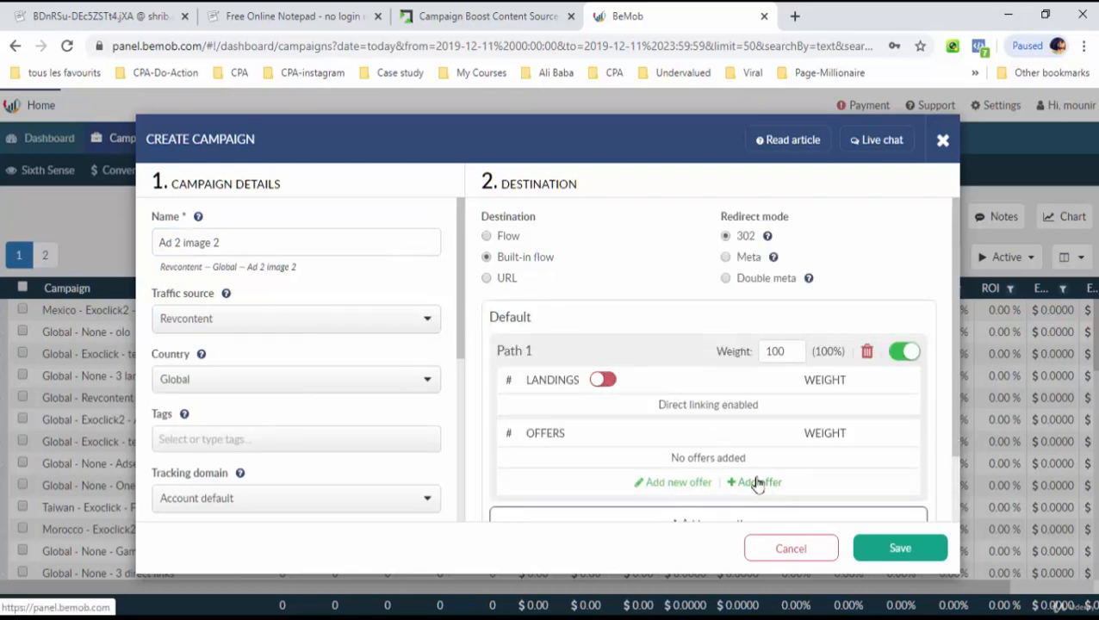
Add the France - Iphone X offer to Path 1 of the Ad 2 image 2 campaign and save the campaign
{"action": "left_click", "coordinate": [756, 483]}
{"action": "left_click", "coordinate": [668, 464]}
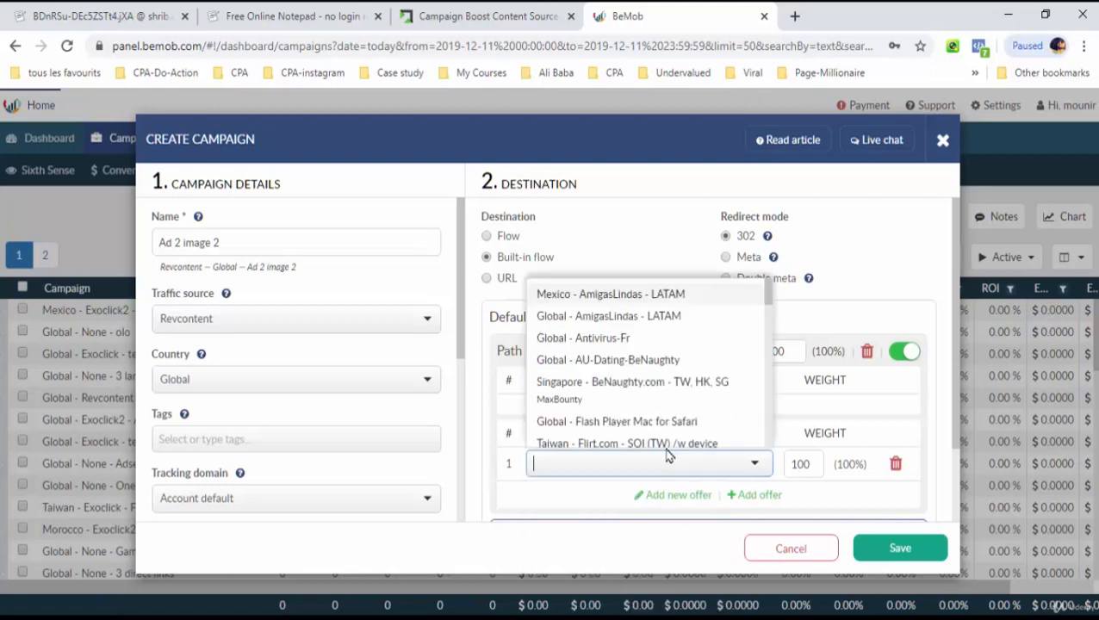
{"action": "type", "text": "fra"}
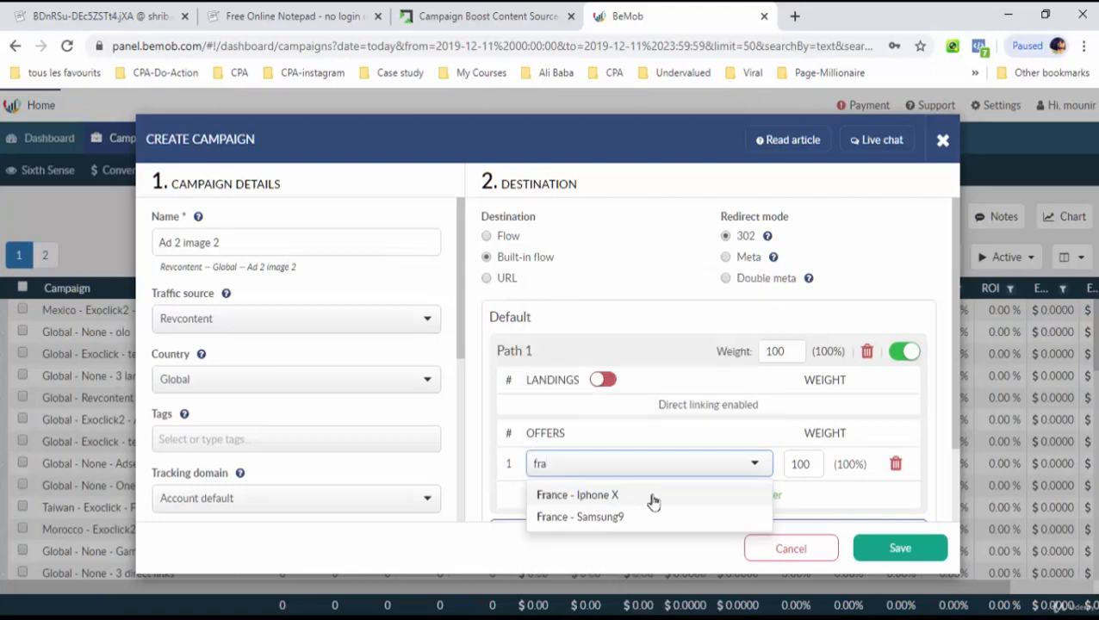
{"action": "left_click", "coordinate": [653, 498]}
{"action": "left_click", "coordinate": [887, 548]}
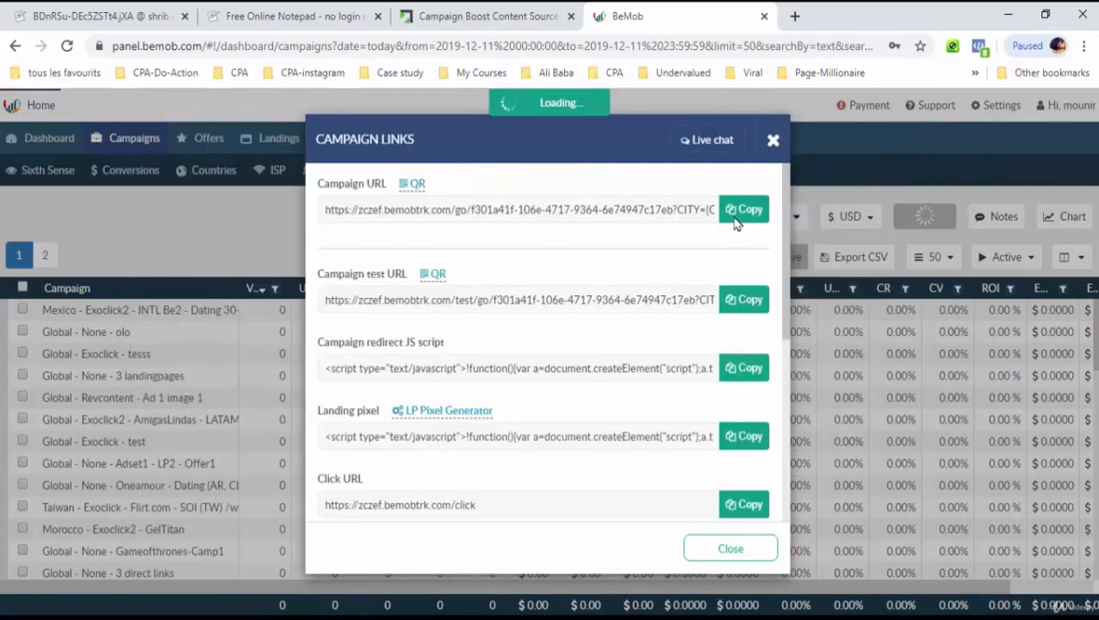
Copy the Ad 2 campaign URL into the online notepad under Tracking Link Ad2 and add a dashed separator line below it
{"action": "left_click", "coordinate": [739, 214]}
{"action": "left_click", "coordinate": [310, 16]}
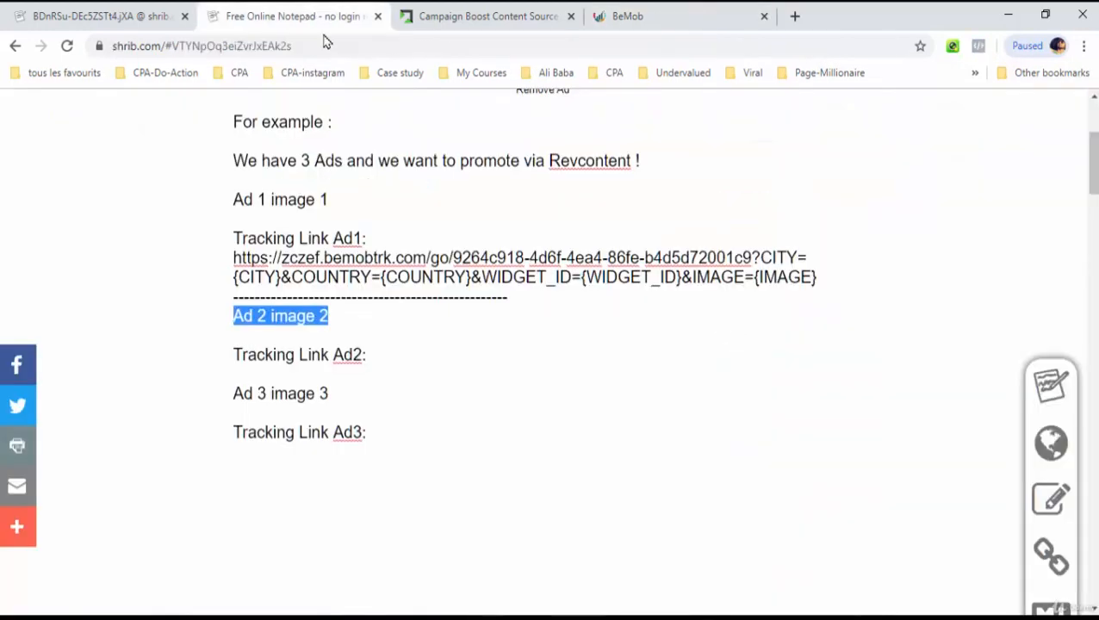
{"action": "left_click", "coordinate": [420, 364]}
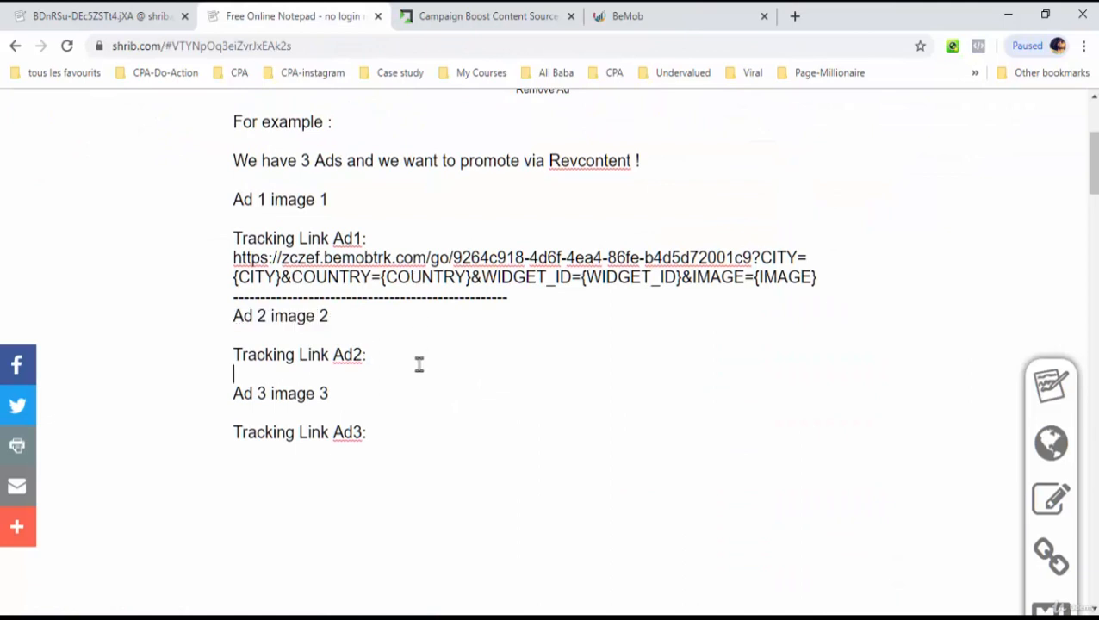
{"action": "key", "text": "ctrl+v"}
{"action": "key", "text": "Return"}
{"action": "type", "text": "-"}
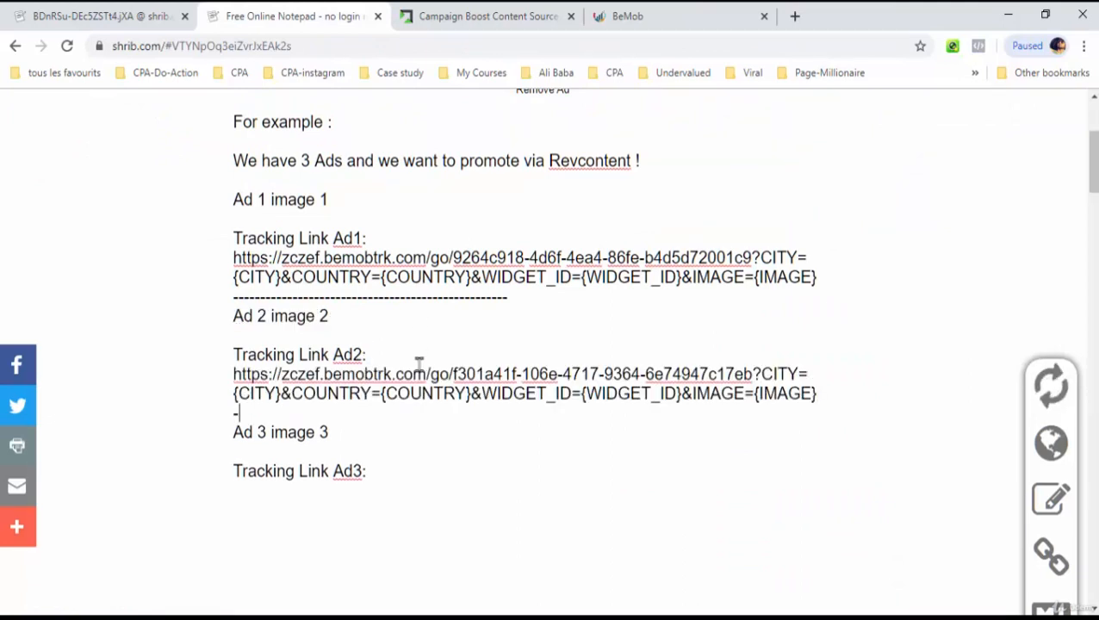
{"action": "type", "text": "----------------------------------------------"}
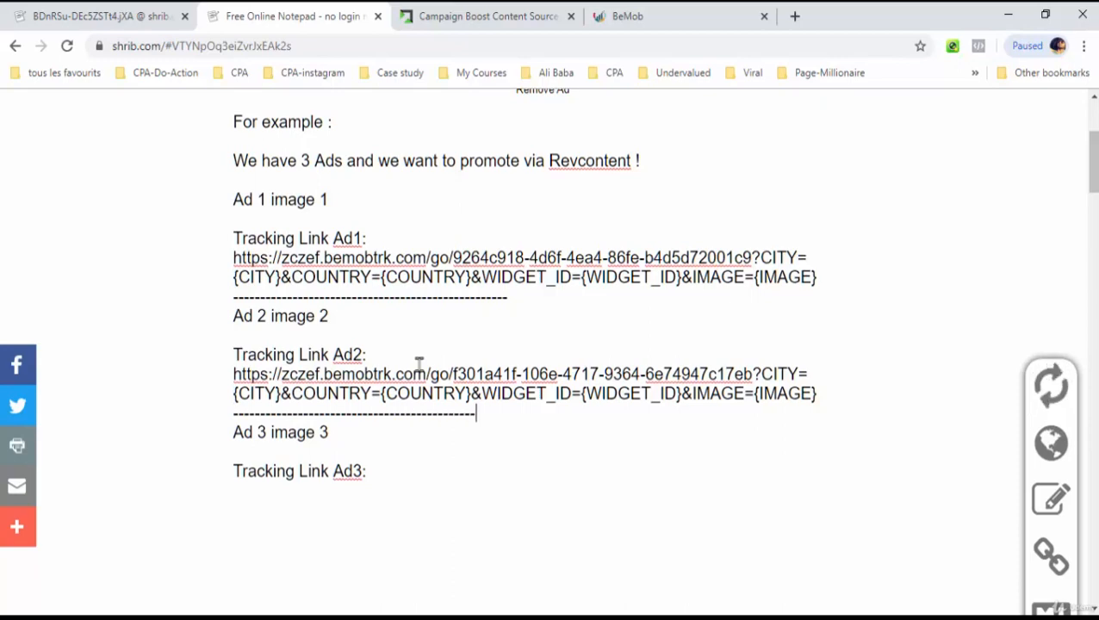
{"action": "type", "text": "------------"}
{"action": "left_click", "coordinate": [422, 474]}
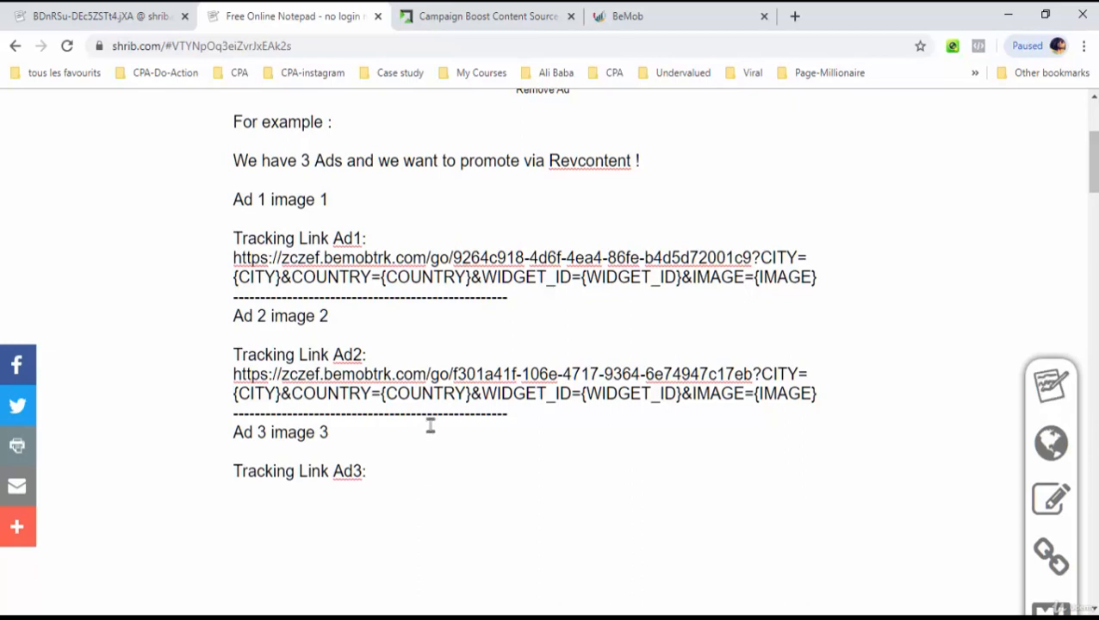
Return to BeMob, close the campaign links, and start a new campaign named Ad 3 image 3, copying the name from the notepad
{"action": "left_click", "coordinate": [648, 10]}
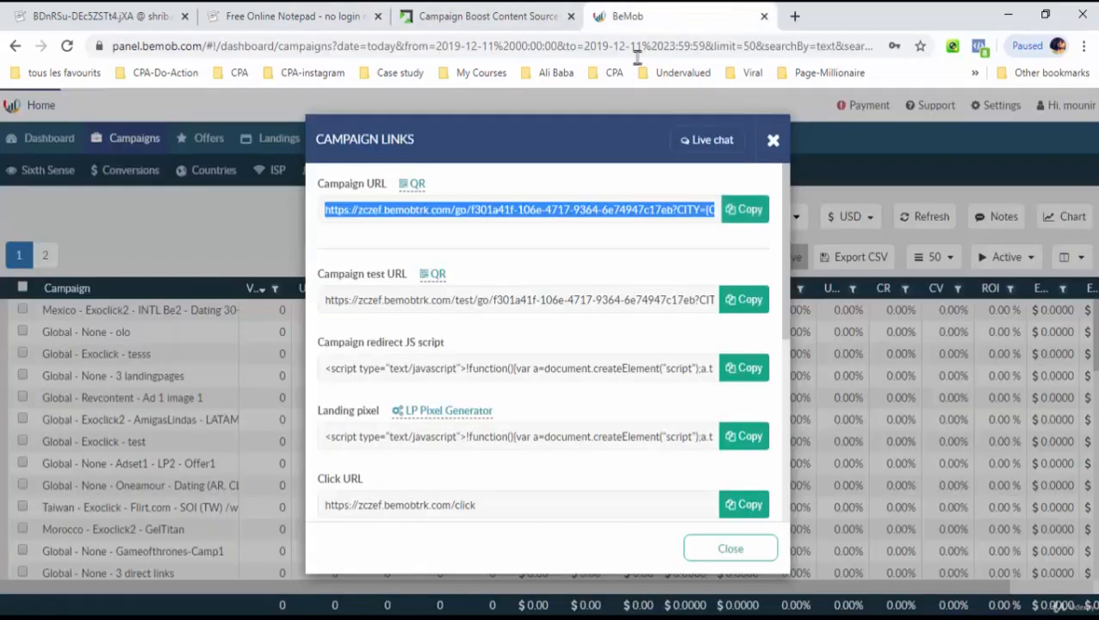
{"action": "left_click", "coordinate": [758, 549]}
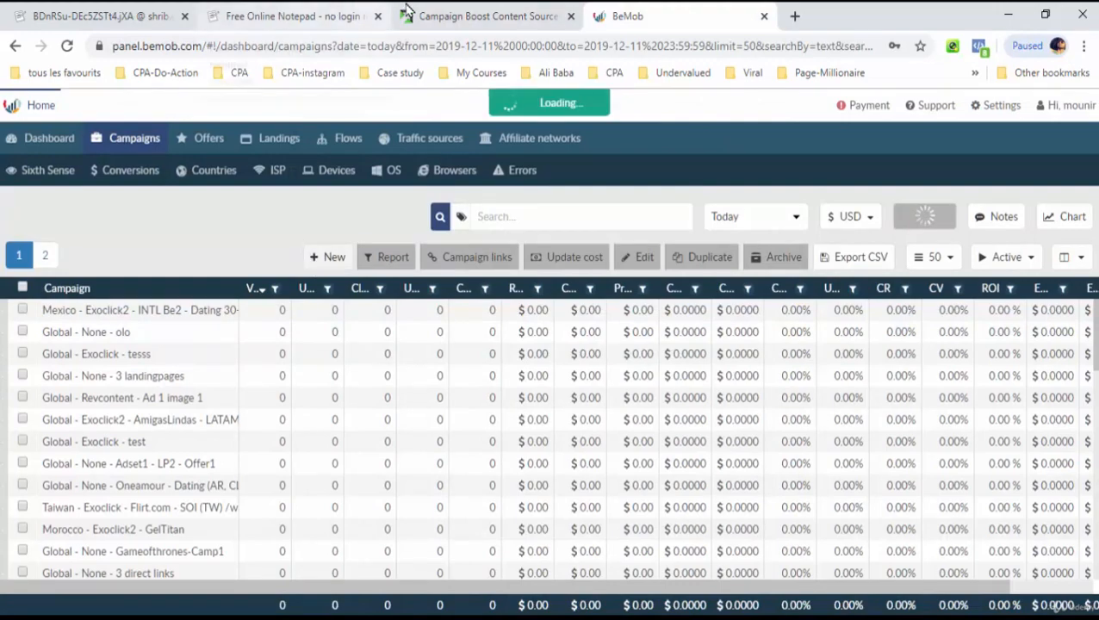
{"action": "left_click", "coordinate": [293, 12]}
{"action": "left_click_drag", "start_coordinate": [333, 432], "coordinate": [224, 426]}
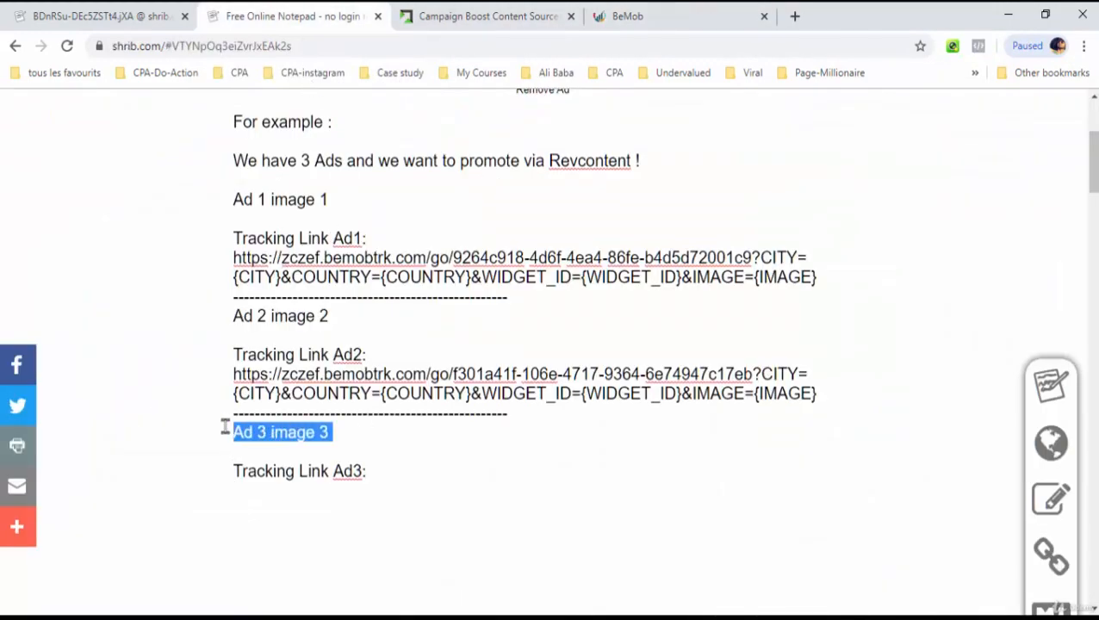
{"action": "key", "text": "ctrl+c"}
{"action": "left_click", "coordinate": [626, 14]}
{"action": "left_click", "coordinate": [295, 238]}
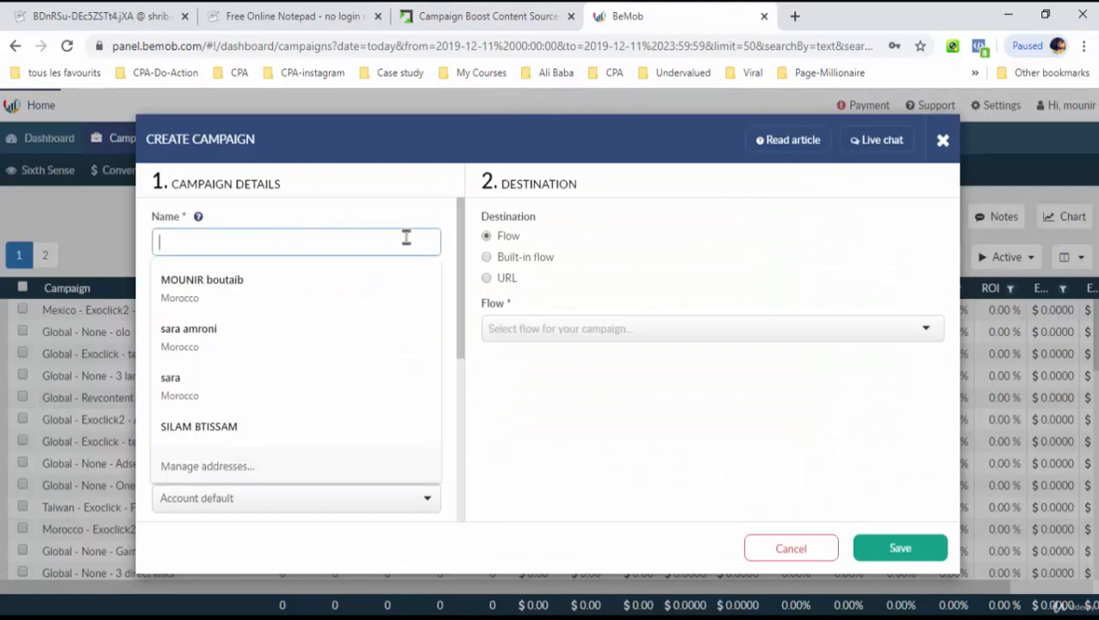
{"action": "key", "text": "ctrl+v"}
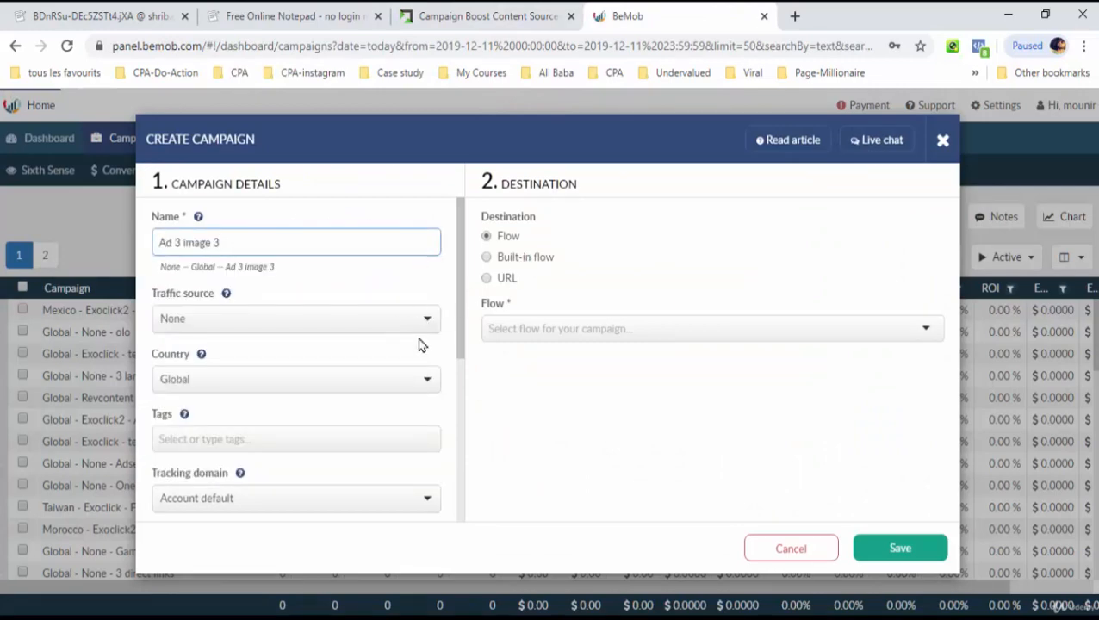
Assign the Revcontent traffic source to the Ad 3 image 3 campaign and use a built-in flow with landings disabled
{"action": "left_click", "coordinate": [374, 319]}
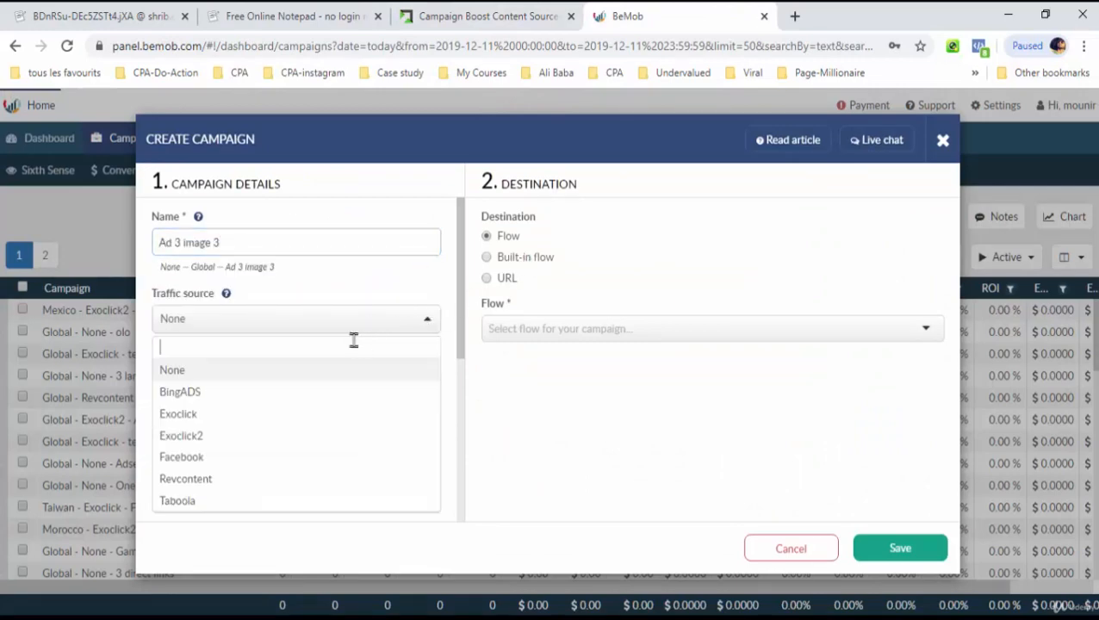
{"action": "left_click", "coordinate": [237, 479]}
{"action": "left_click", "coordinate": [536, 257]}
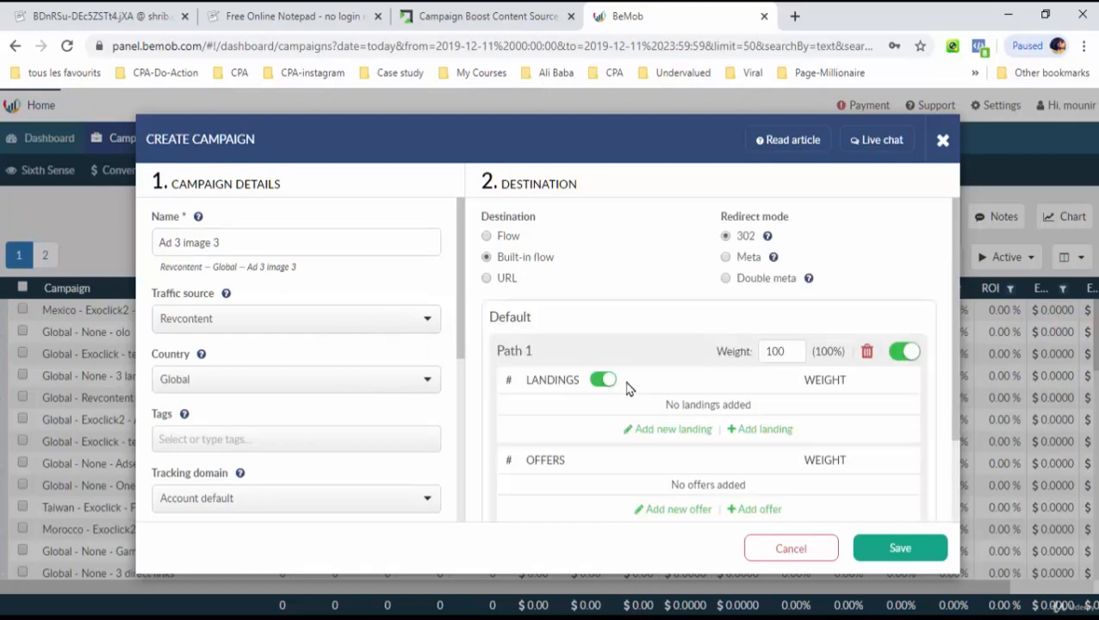
{"action": "left_click", "coordinate": [604, 380]}
Add the France - Iphone X offer to Path 1 of the Ad 3 image 3 campaign and save the campaign
{"action": "left_click", "coordinate": [757, 483]}
{"action": "left_click", "coordinate": [700, 465]}
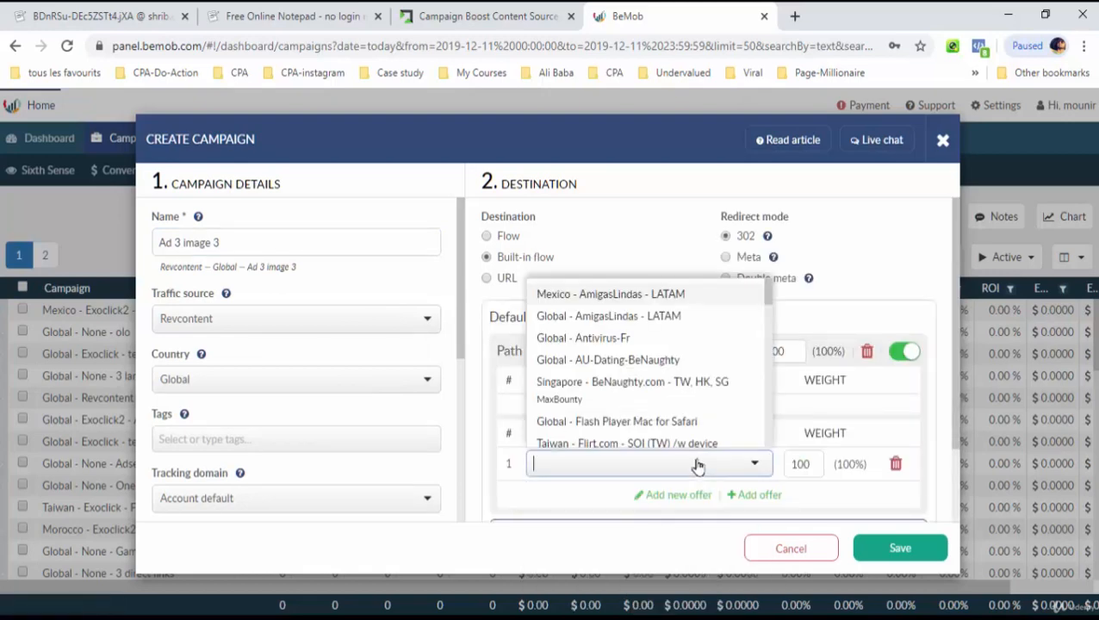
{"action": "type", "text": "fra"}
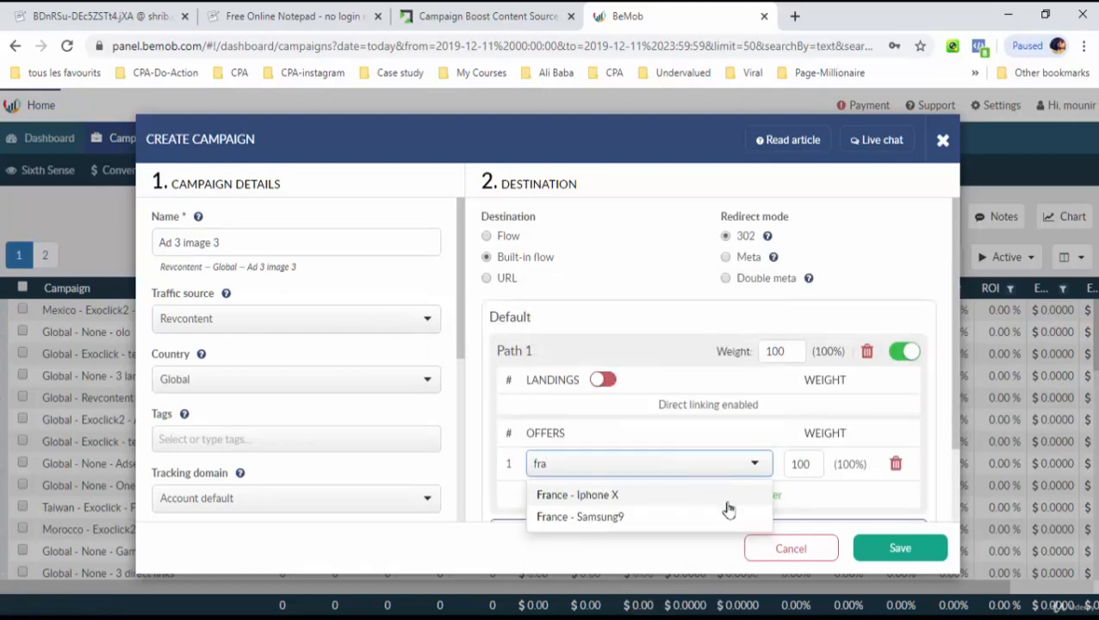
{"action": "left_click", "coordinate": [728, 504]}
{"action": "left_click", "coordinate": [896, 546]}
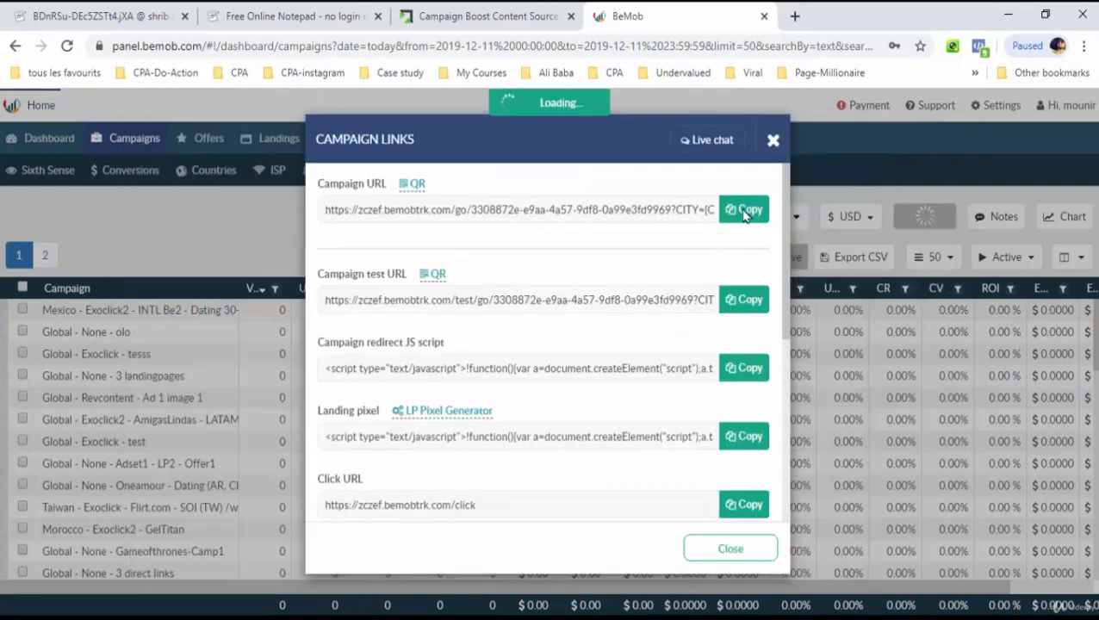
Copy the Ad 3 campaign URL from BeMob into the online notepad under Tracking Link Ad3
{"action": "left_click", "coordinate": [746, 212]}
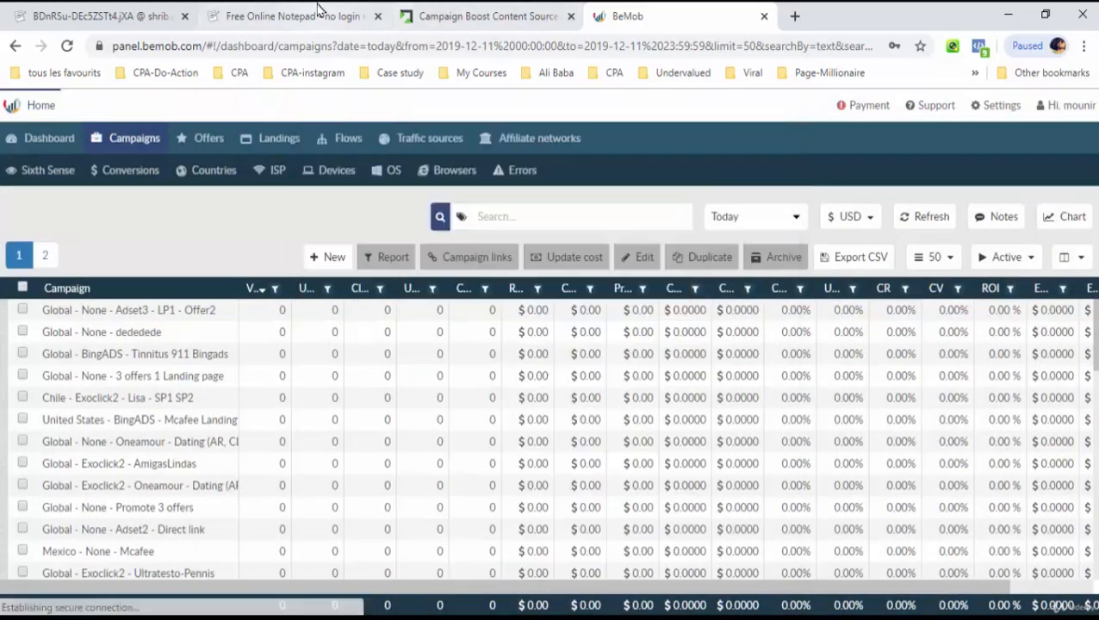
{"action": "left_click", "coordinate": [297, 16]}
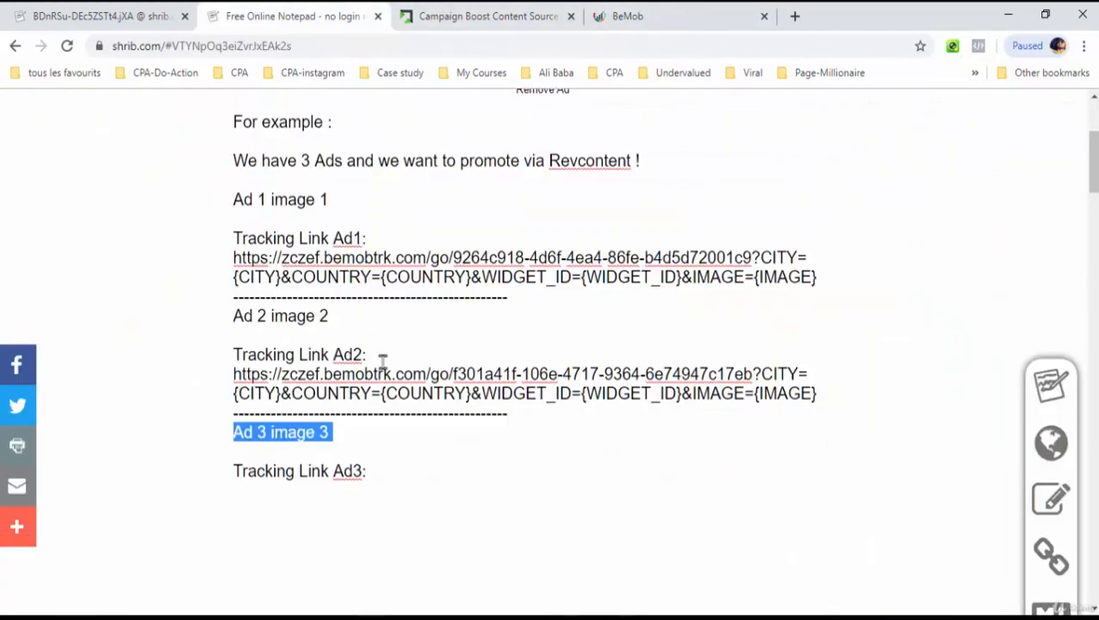
{"action": "left_click", "coordinate": [393, 489]}
{"action": "key", "text": "ctrl+v"}
{"action": "key", "text": "Return"}
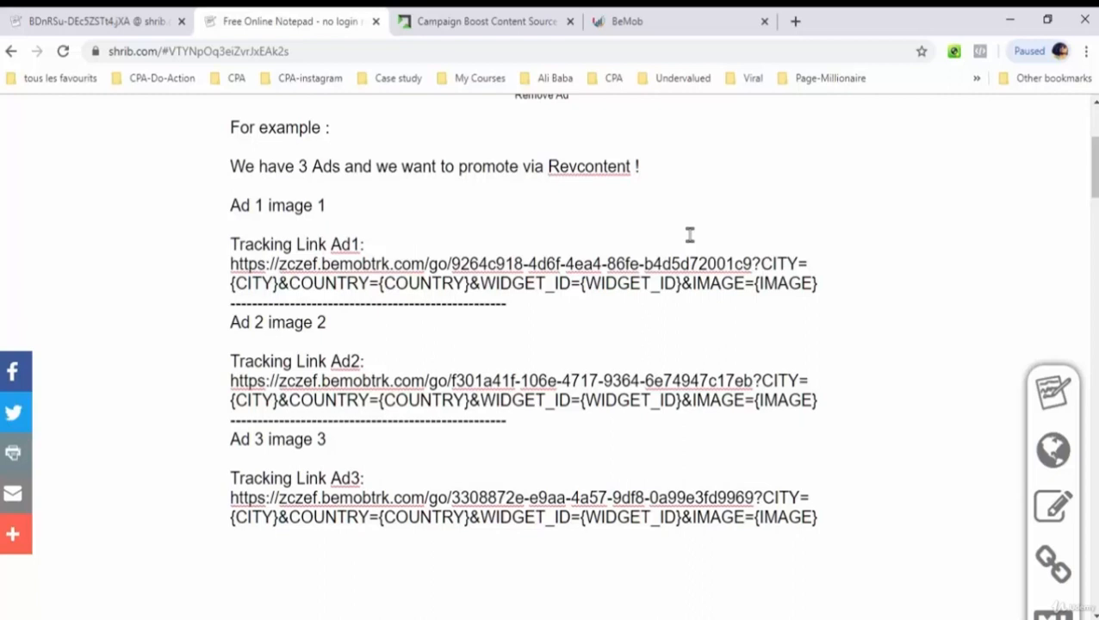
Replace the {IMAGE} placeholder with 1, 2 and 3 in the Ad1, Ad2 and Ad3 tracking links respectively
{"action": "left_click_drag", "start_coordinate": [754, 282], "coordinate": [854, 305]}
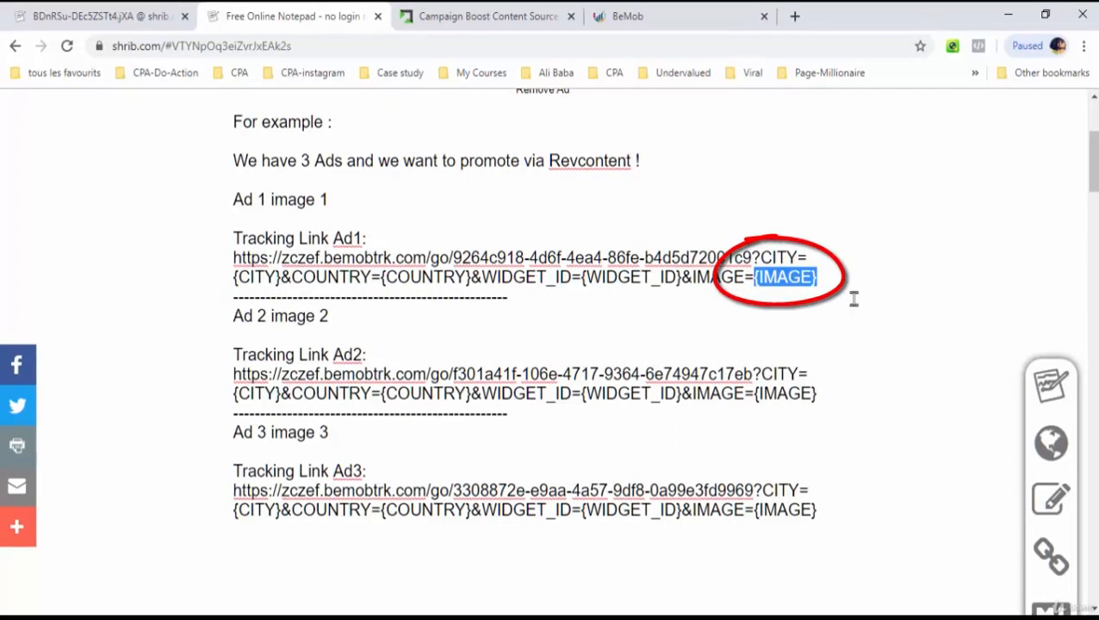
{"action": "type", "text": "1"}
{"action": "left_click_drag", "start_coordinate": [818, 394], "coordinate": [760, 394]}
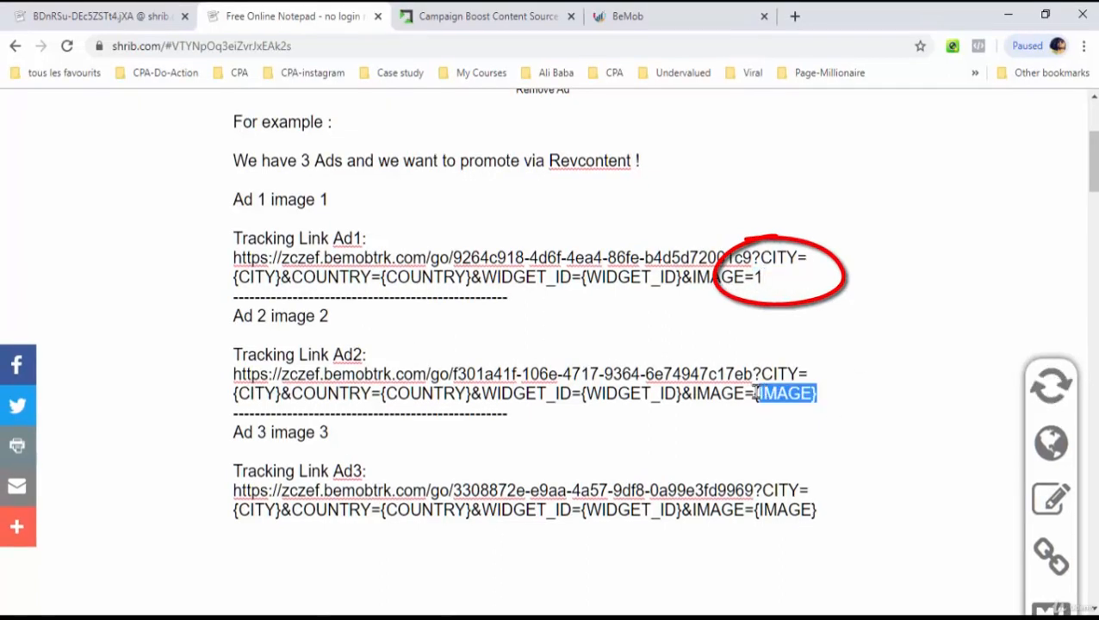
{"action": "type", "text": "2"}
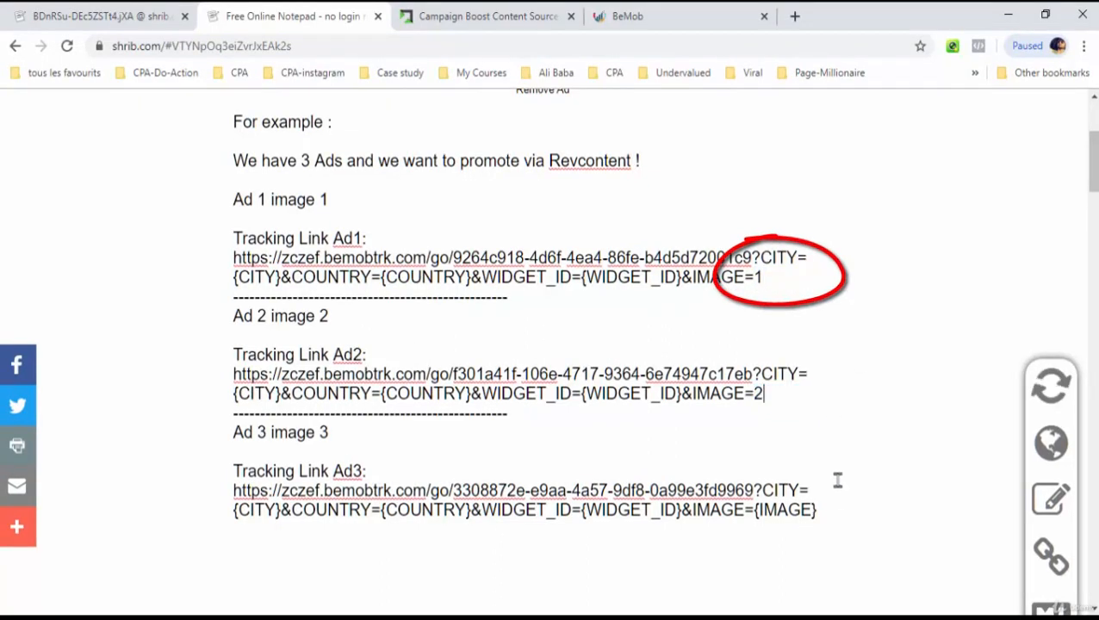
{"action": "left_click_drag", "start_coordinate": [818, 510], "coordinate": [756, 510]}
{"action": "type", "text": "3"}
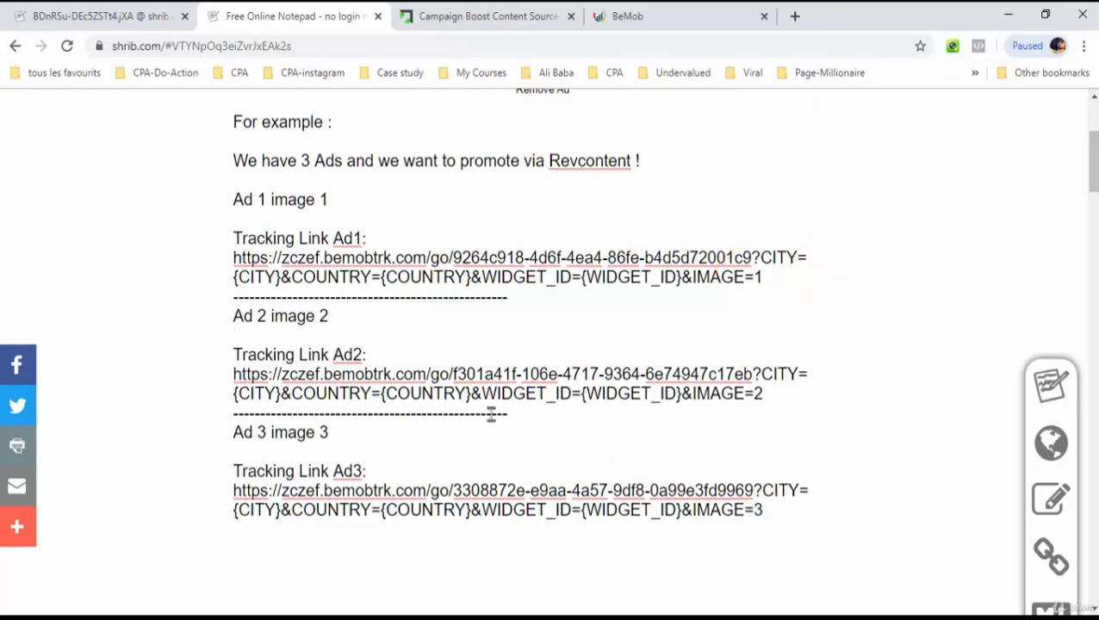
Copy the Ad1 tracking link from the notepad into the Destination URL of the new Revcontent content
{"action": "left_click_drag", "start_coordinate": [808, 289], "coordinate": [230, 255]}
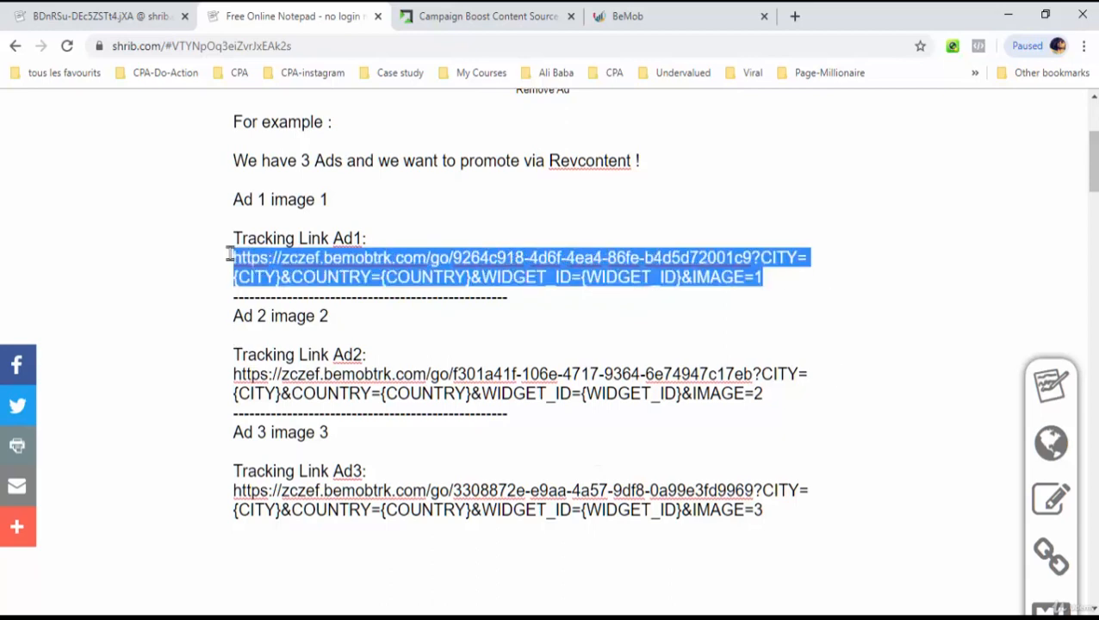
{"action": "left_click", "coordinate": [474, 12]}
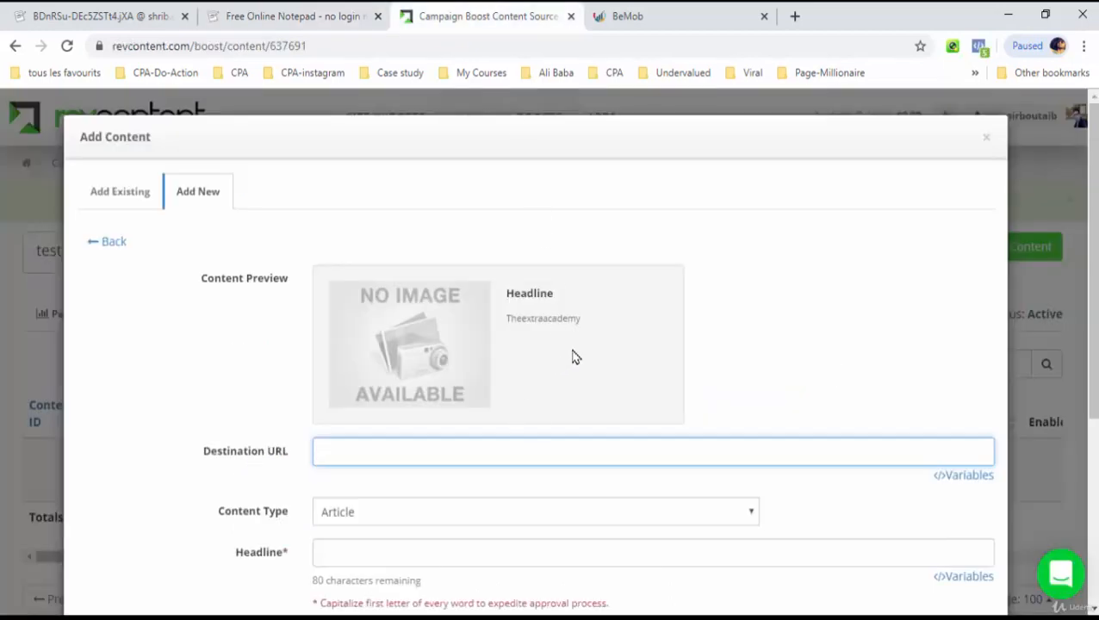
{"action": "key", "text": "ctrl+v"}
{"action": "scroll", "coordinate": [672, 384], "scroll_direction": "down", "scroll_amount": 2}
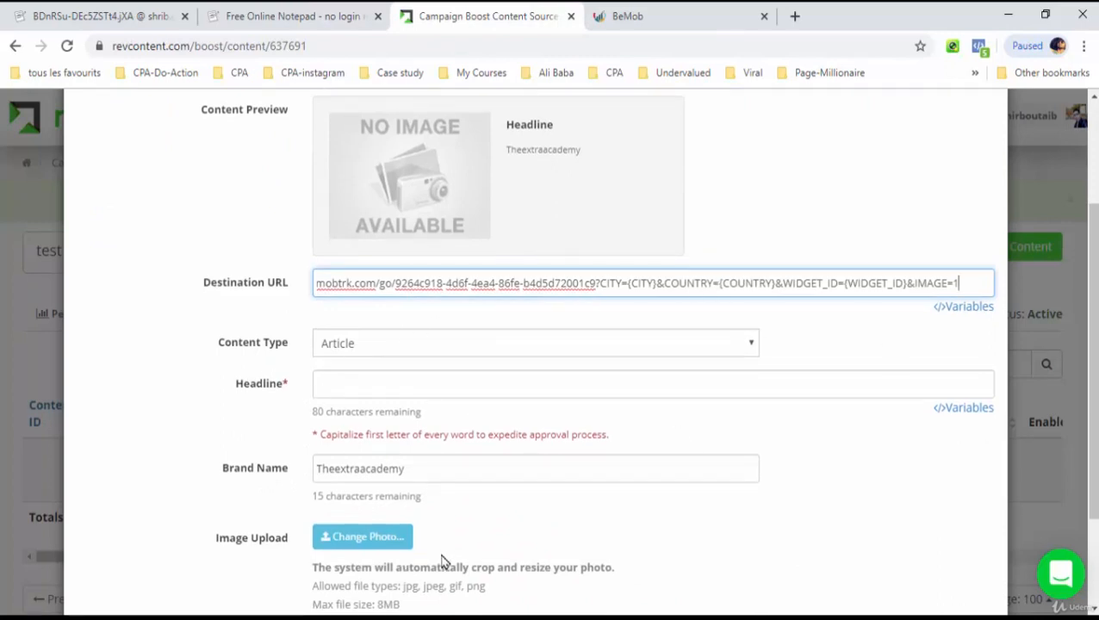
{"action": "scroll", "coordinate": [460, 297], "scroll_direction": "down", "scroll_amount": 2}
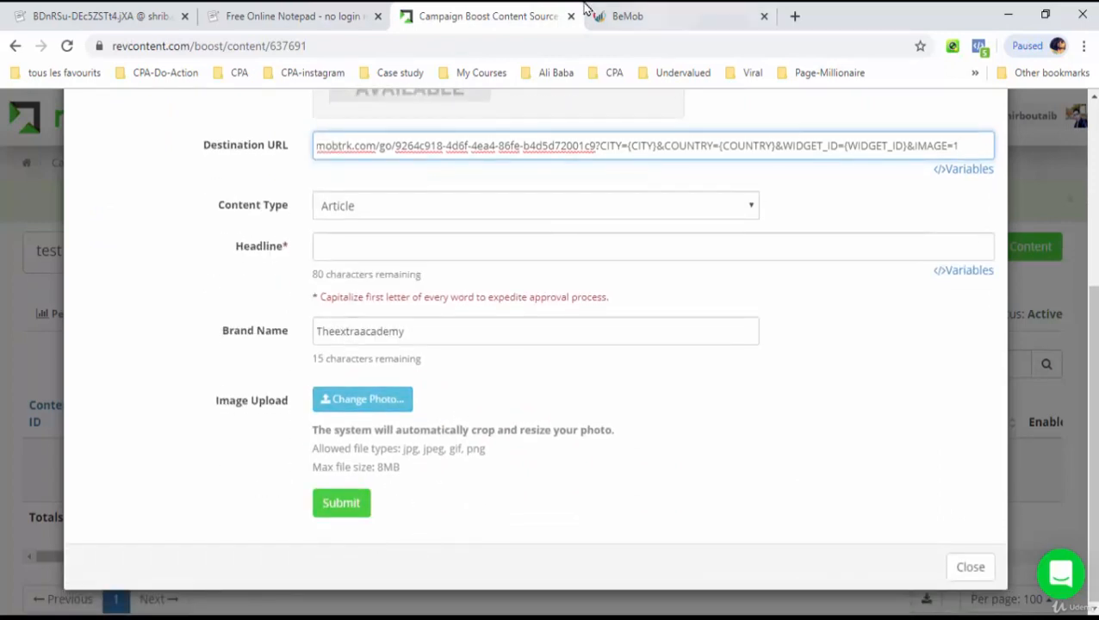
Duplicate the Ad2 tracking link below the Ad3 link in the notepad, with CITY=Barcalona, COUNTRY=Spain and WIDGET_ID=5412
{"action": "left_click", "coordinate": [303, 14]}
{"action": "left_click", "coordinate": [483, 393]}
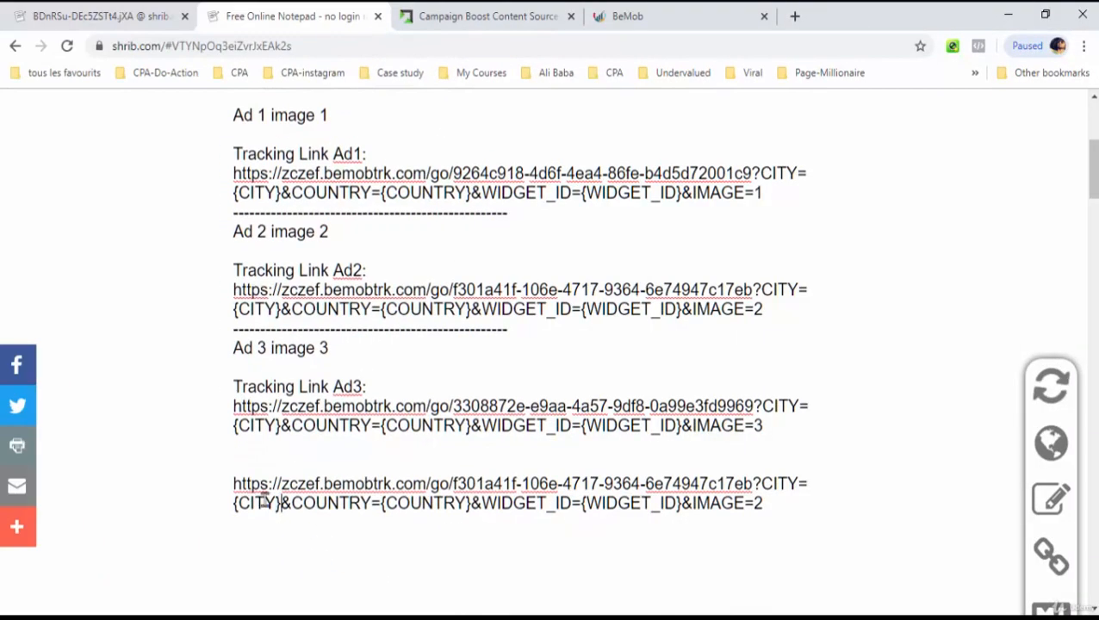
{"action": "left_click_drag", "start_coordinate": [281, 503], "coordinate": [226, 501]}
{"action": "type", "text": "Barca"}
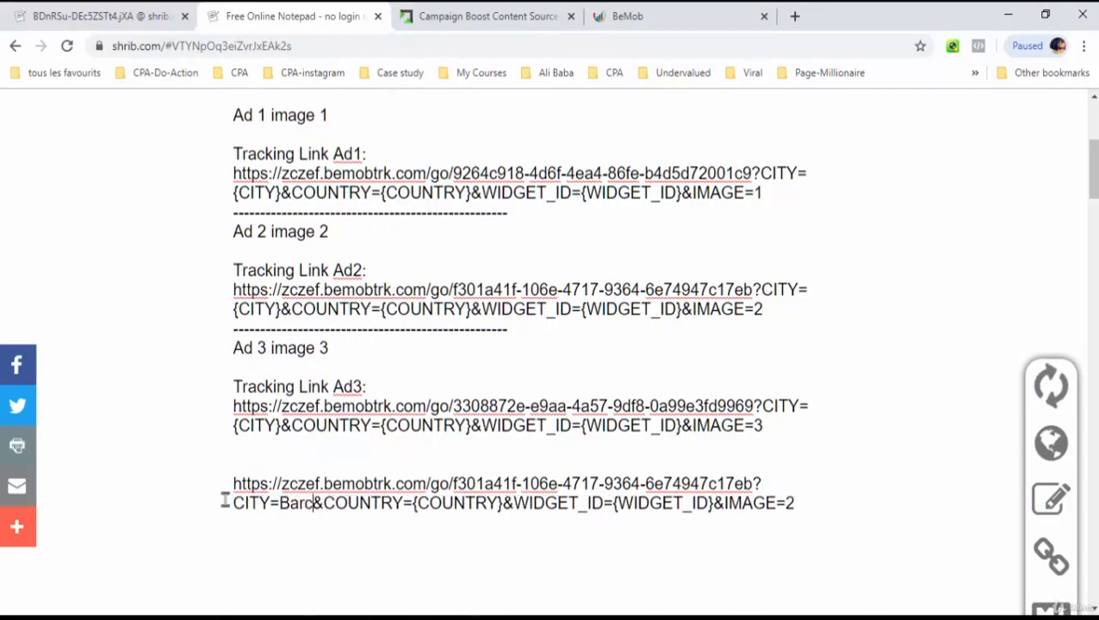
{"action": "type", "text": "lona"}
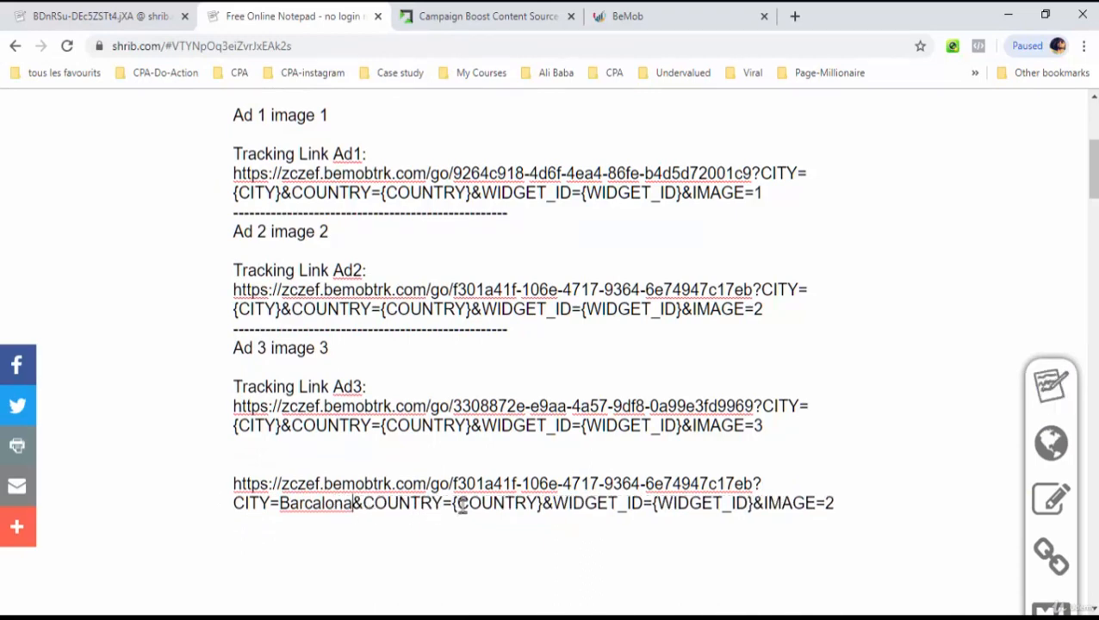
{"action": "left_click_drag", "start_coordinate": [451, 506], "coordinate": [546, 505]}
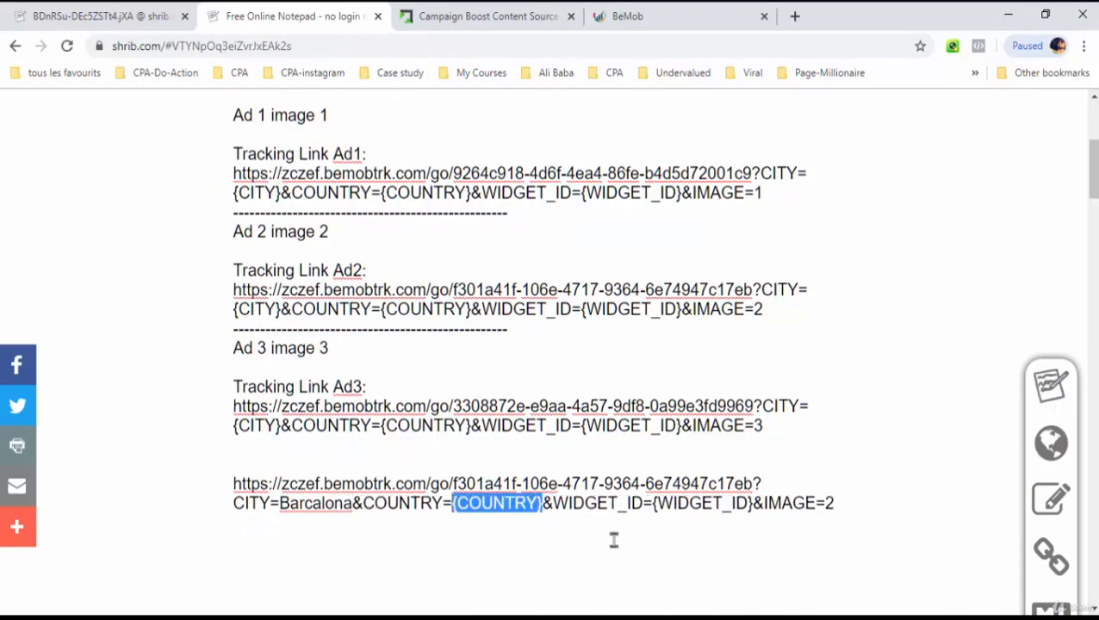
{"action": "type", "text": "Spain"}
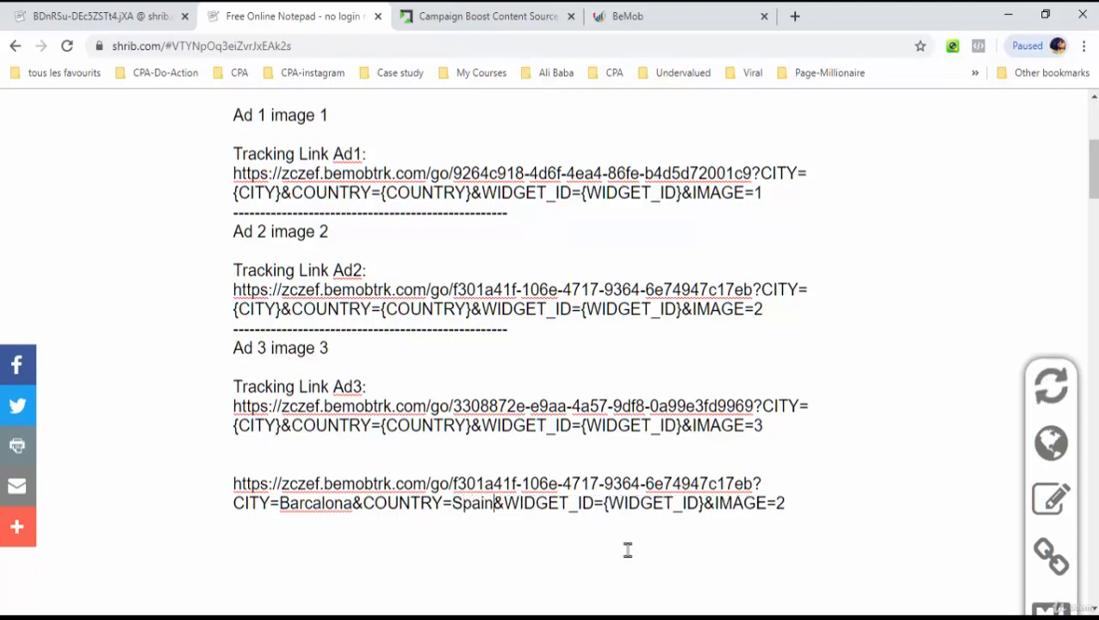
{"action": "left_click_drag", "start_coordinate": [706, 503], "coordinate": [602, 504]}
{"action": "type", "text": "5412"}
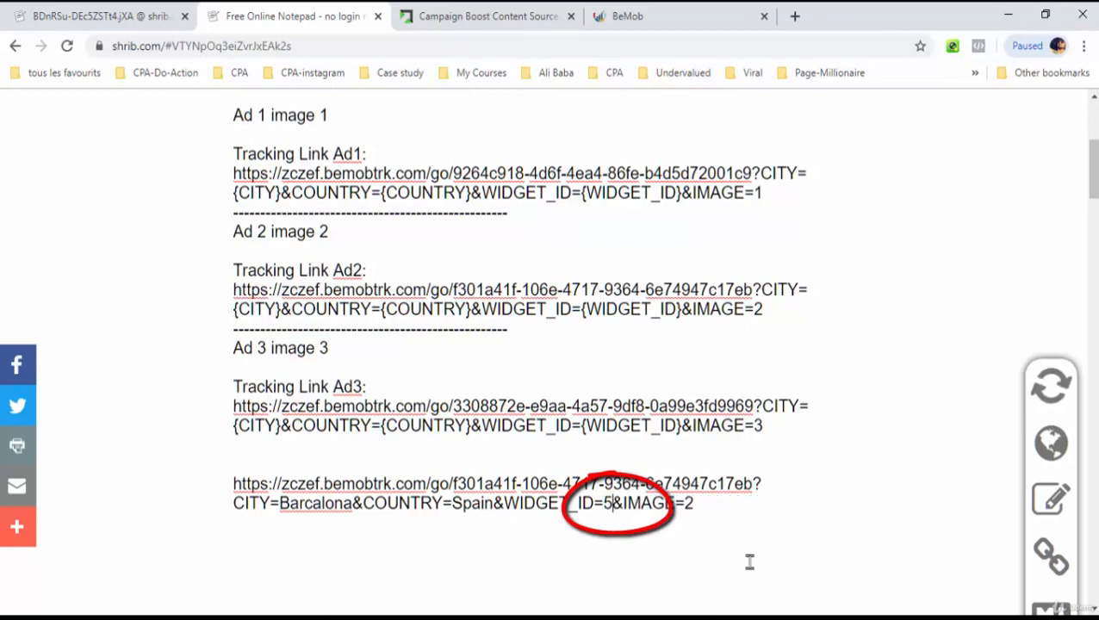
Open the test link with widget ID 5412 in a new tab and return to the notepad
{"action": "left_click_drag", "start_coordinate": [772, 506], "coordinate": [225, 480]}
{"action": "right_click", "coordinate": [227, 478]}
{"action": "left_click", "coordinate": [310, 363]}
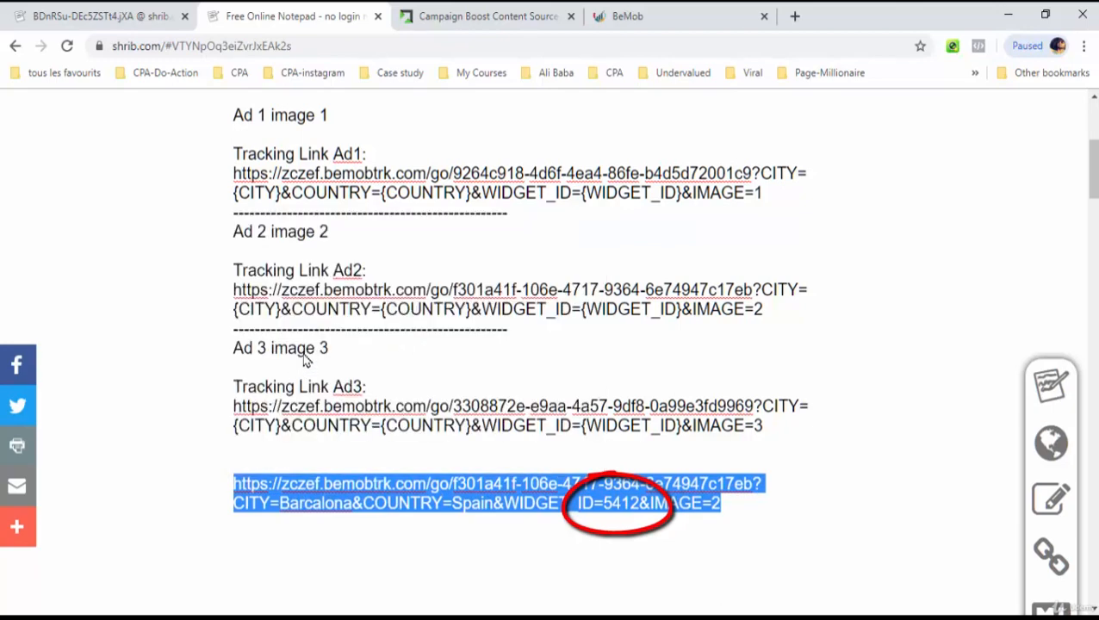
{"action": "key", "text": "ctrl+shift+Tab"}
Set the test link's WIDGET_ID to 4512, open it in a new tab, and return to the notepad
{"action": "left_click", "coordinate": [634, 508]}
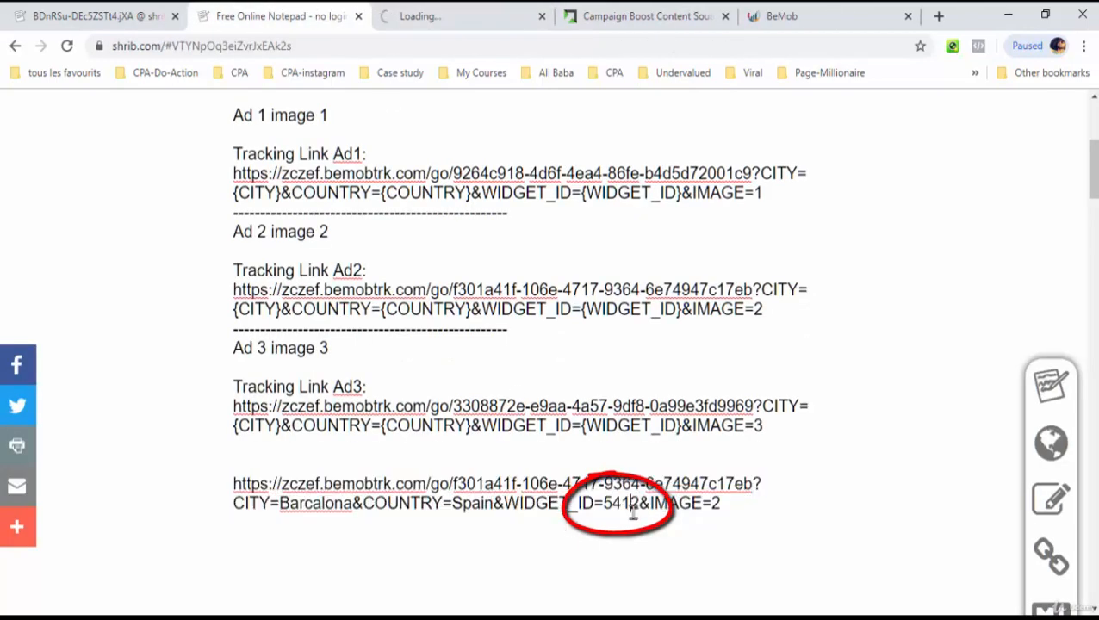
{"action": "double_click", "coordinate": [633, 508]}
{"action": "type", "text": "4512"}
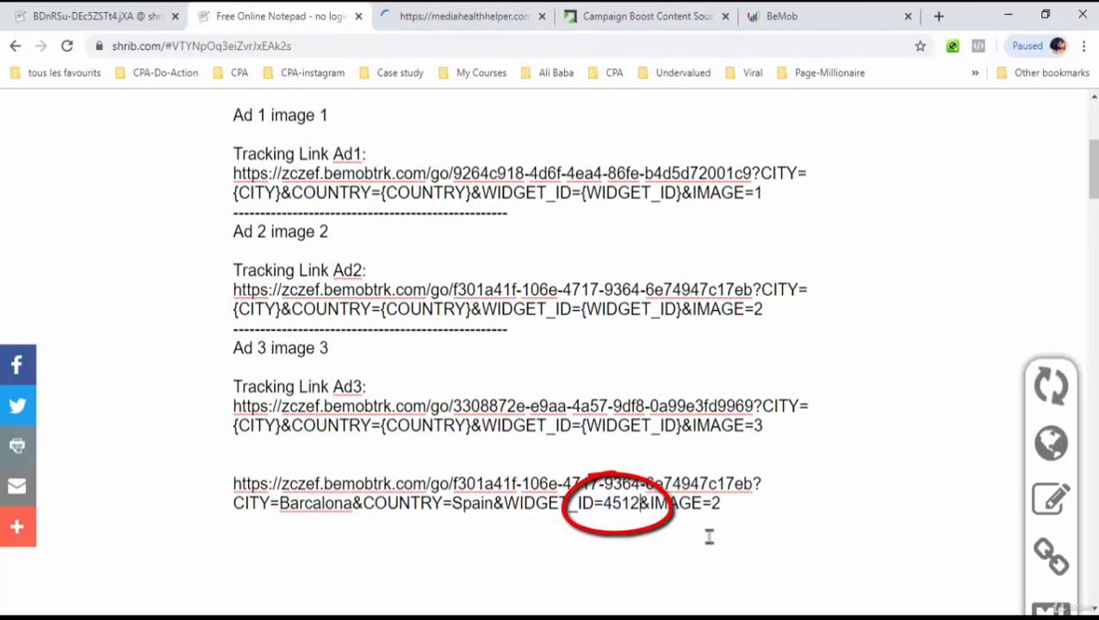
{"action": "left_click_drag", "start_coordinate": [723, 506], "coordinate": [233, 484]}
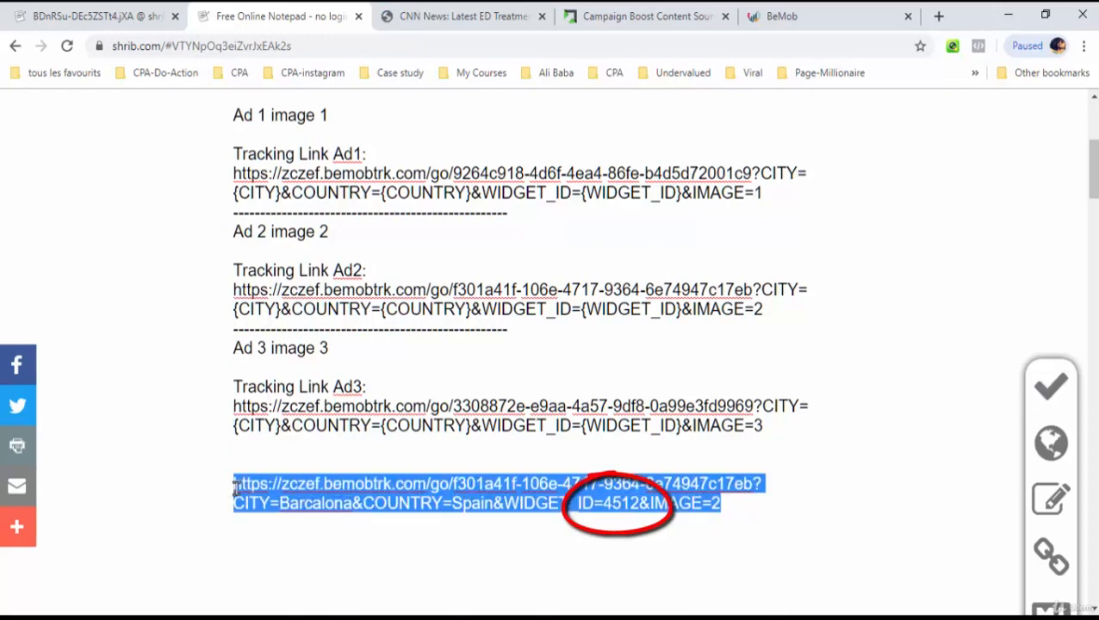
{"action": "right_click", "coordinate": [230, 484]}
{"action": "left_click", "coordinate": [314, 388]}
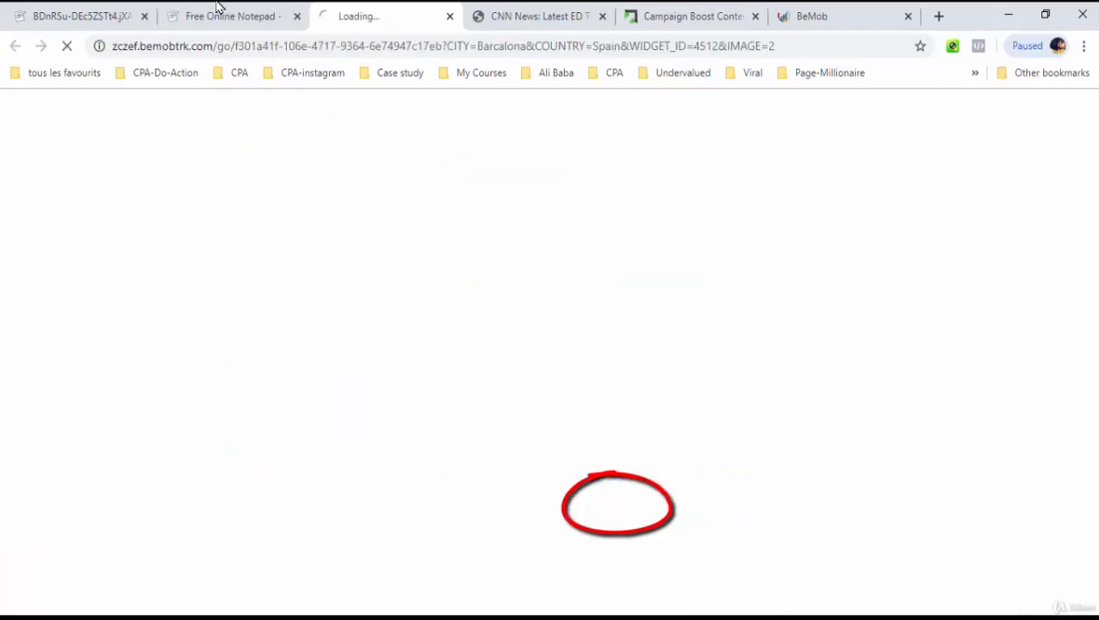
{"action": "left_click", "coordinate": [220, 14]}
Set the test link's WIDGET_ID to 8454, open it in a new tab, and return to the notepad
{"action": "left_click", "coordinate": [714, 509]}
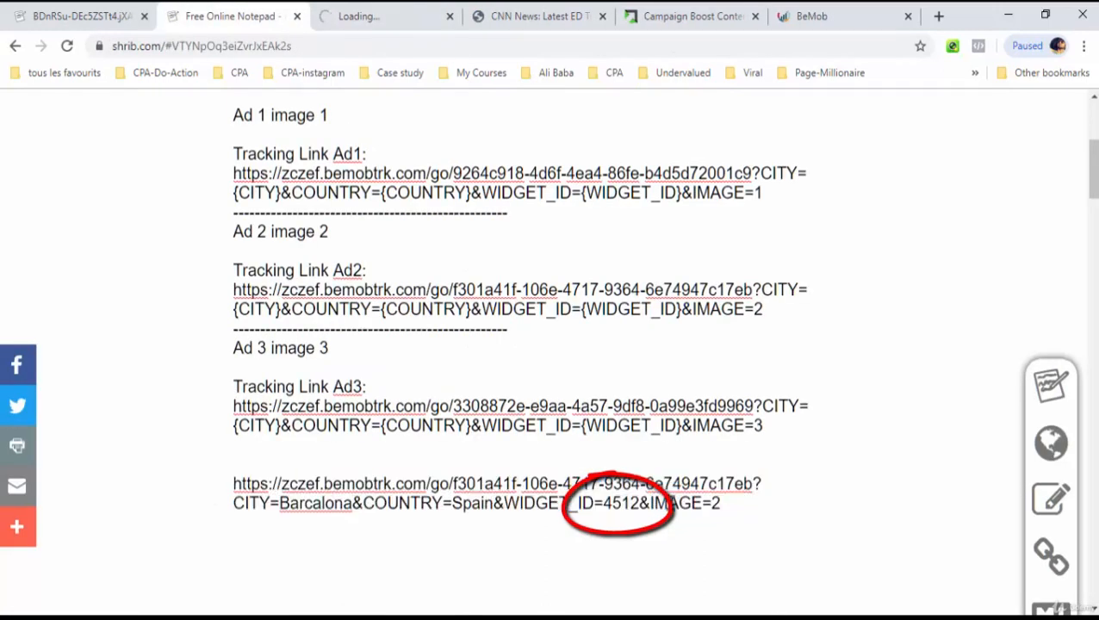
{"action": "double_click", "coordinate": [624, 502]}
{"action": "type", "text": "8454"}
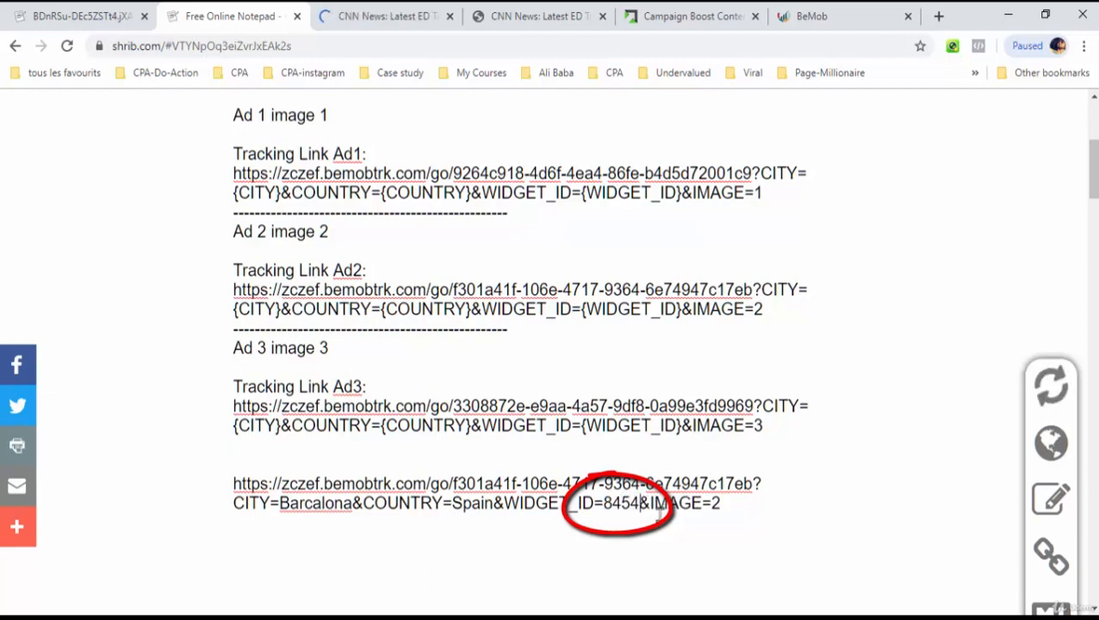
{"action": "left_click_drag", "start_coordinate": [720, 503], "coordinate": [245, 484]}
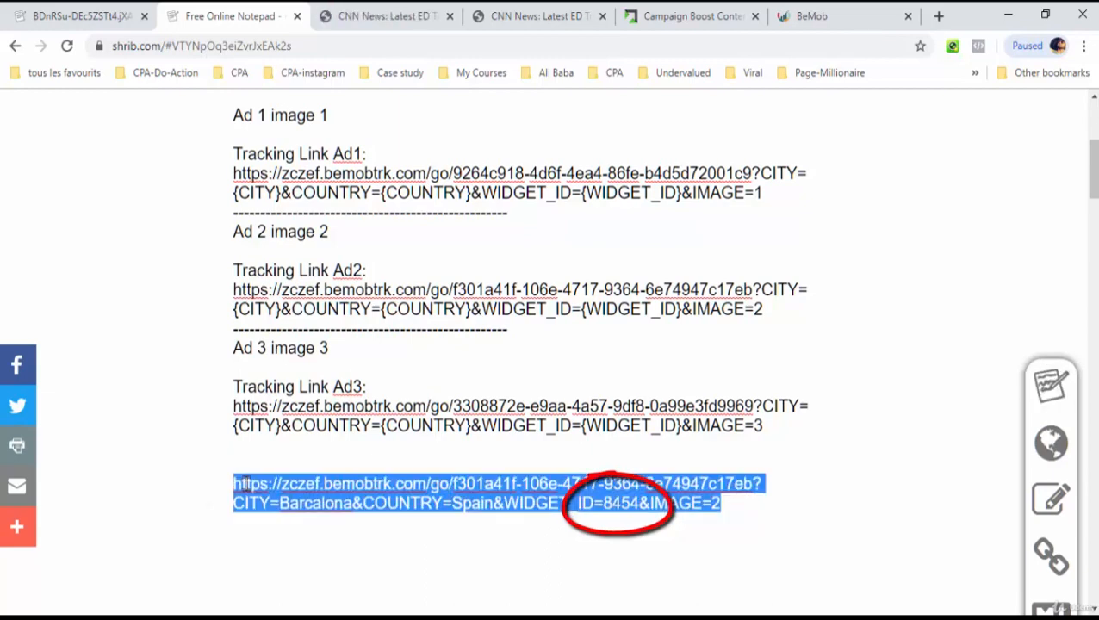
{"action": "right_click", "coordinate": [245, 484]}
{"action": "left_click", "coordinate": [310, 367]}
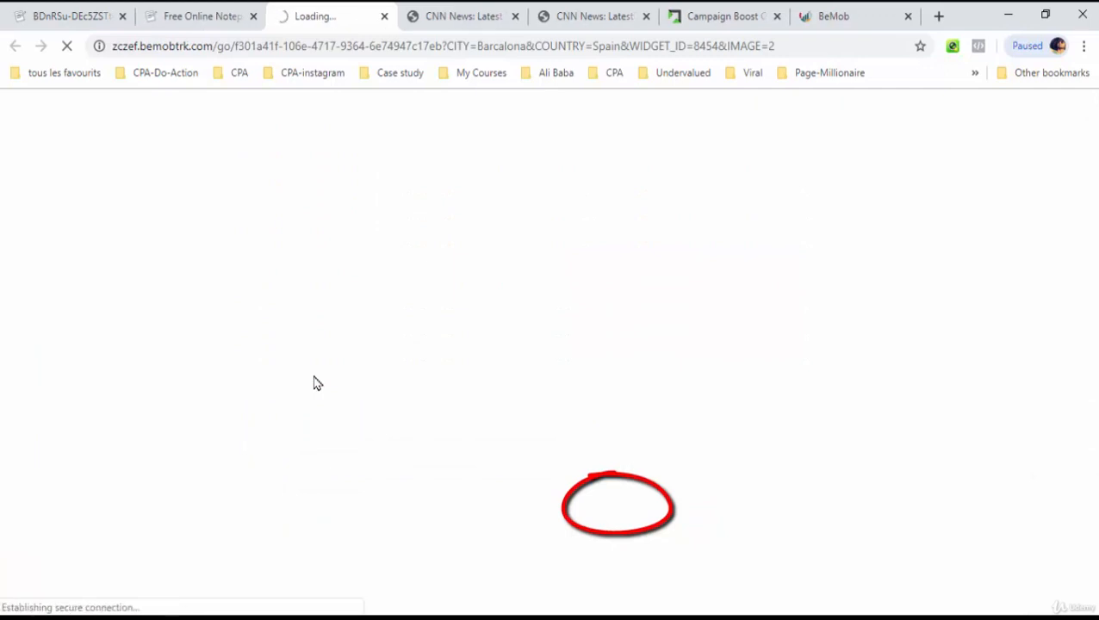
{"action": "left_click", "coordinate": [193, 13]}
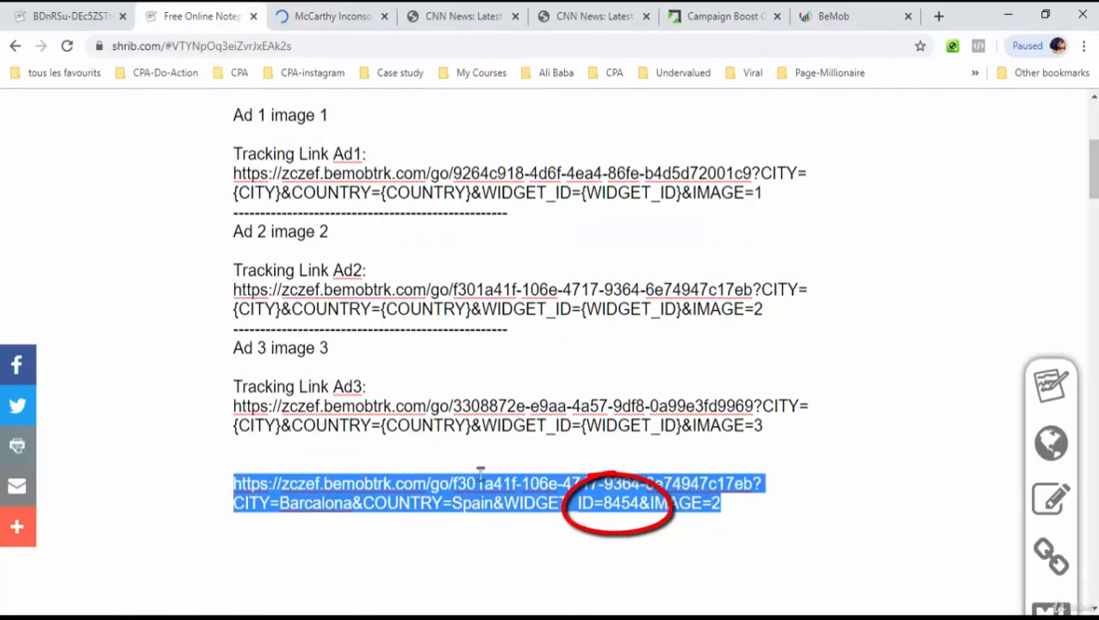
Set the test link's WIDGET_ID to 9999 and open the link in a new tab
{"action": "left_click", "coordinate": [594, 509]}
{"action": "double_click", "coordinate": [615, 503]}
{"action": "type", "text": "9"}
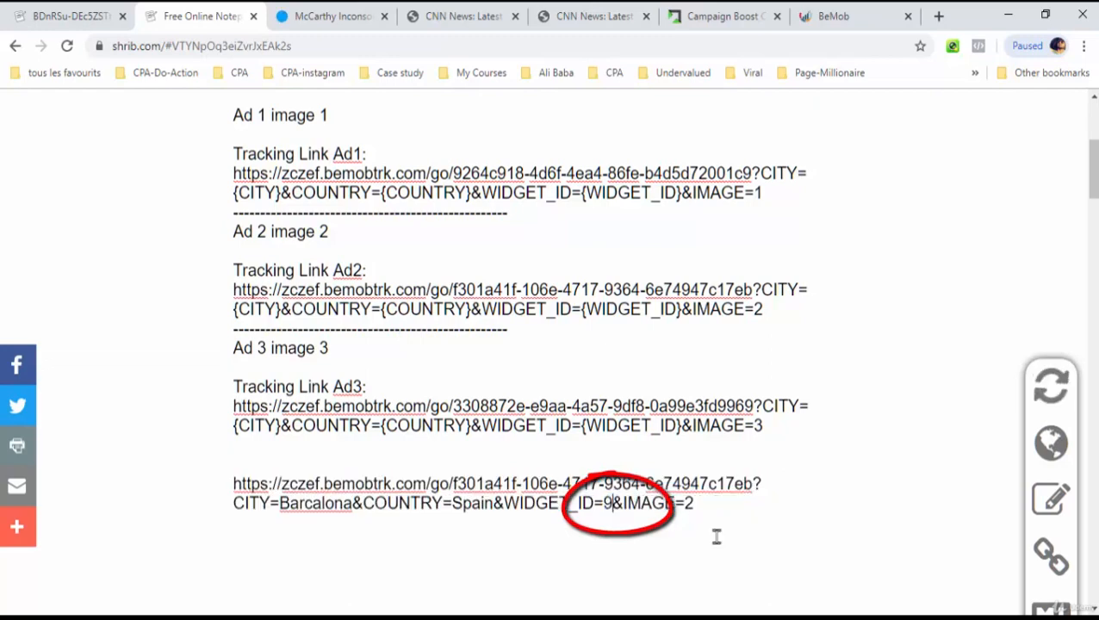
{"action": "type", "text": "999"}
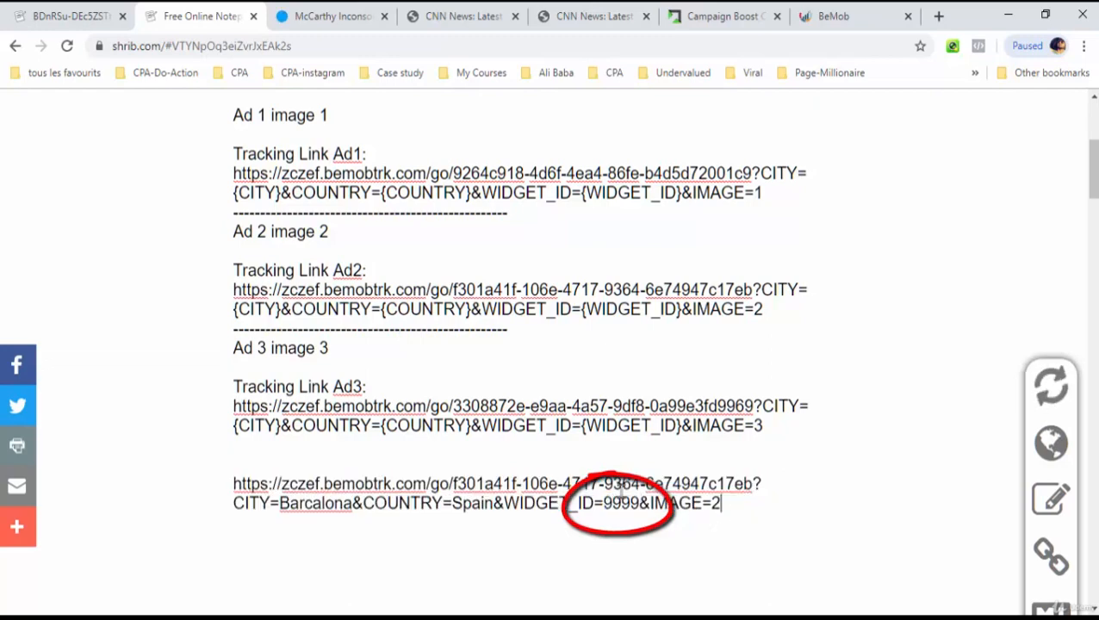
{"action": "left_click_drag", "start_coordinate": [720, 508], "coordinate": [222, 476]}
{"action": "right_click", "coordinate": [258, 481]}
{"action": "left_click", "coordinate": [338, 370]}
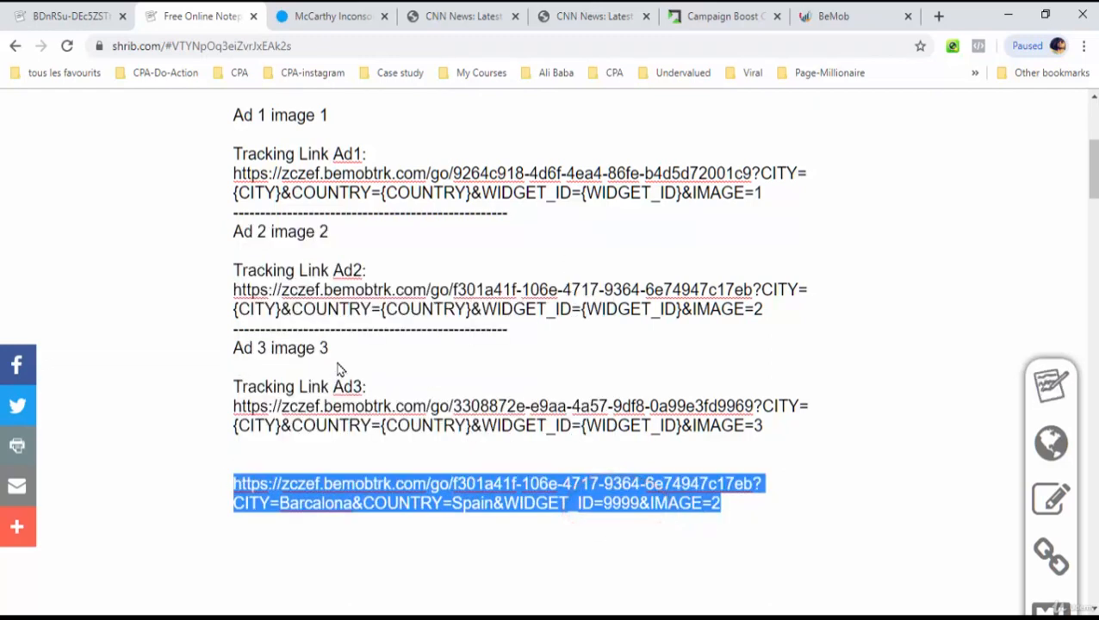
Close all the offer pages opened by the test links
{"action": "left_click", "coordinate": [398, 10]}
{"action": "left_click", "coordinate": [329, 10]}
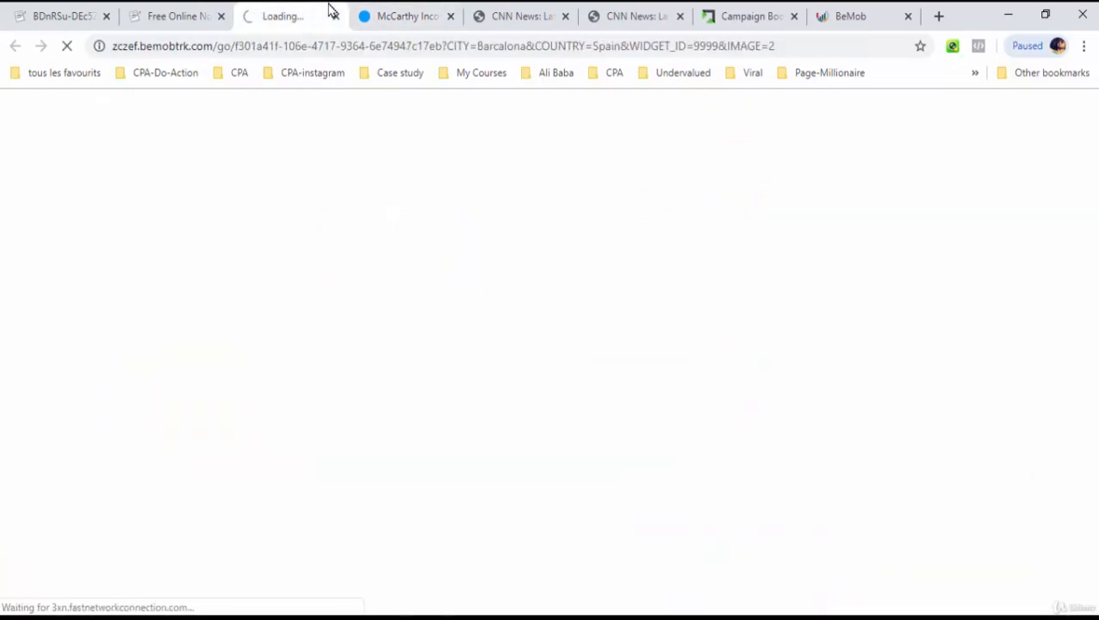
{"action": "left_click", "coordinate": [451, 17]}
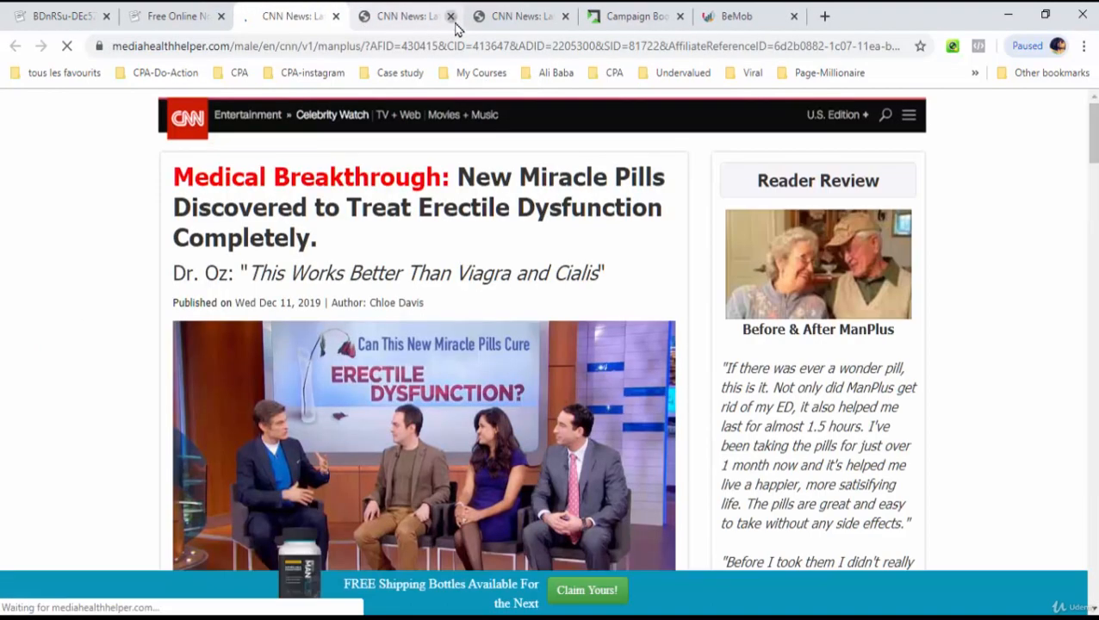
{"action": "left_click", "coordinate": [451, 16]}
{"action": "left_click", "coordinate": [450, 16]}
{"action": "left_click", "coordinate": [336, 16]}
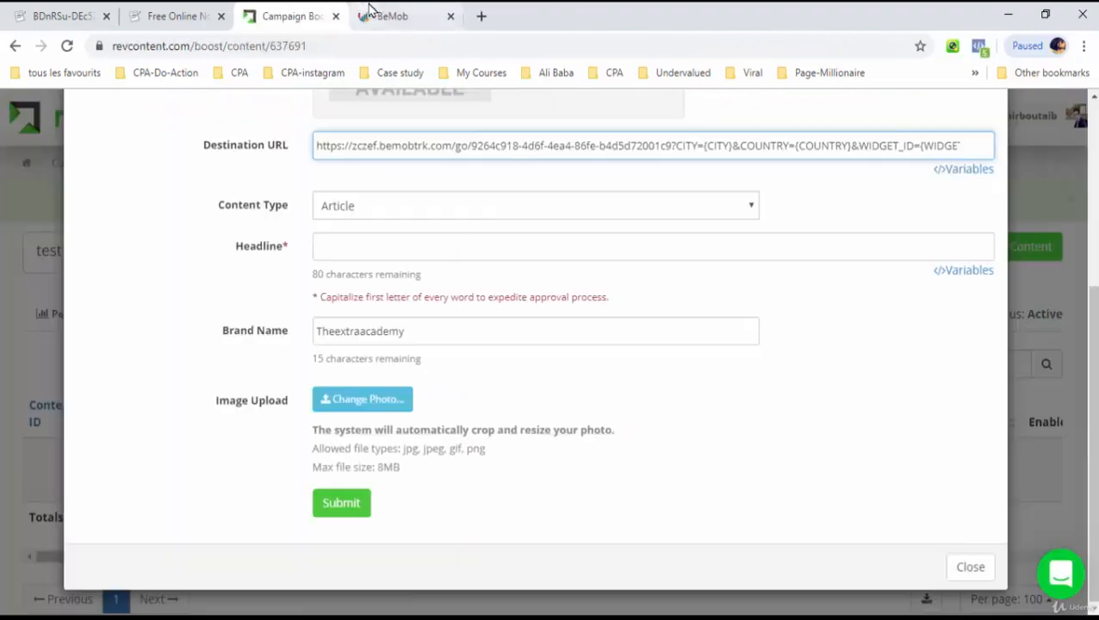
Switch to BeMob, open the dashboard, and refresh today's statistics to check the test visits
{"action": "left_click", "coordinate": [475, 17]}
{"action": "left_click", "coordinate": [47, 134]}
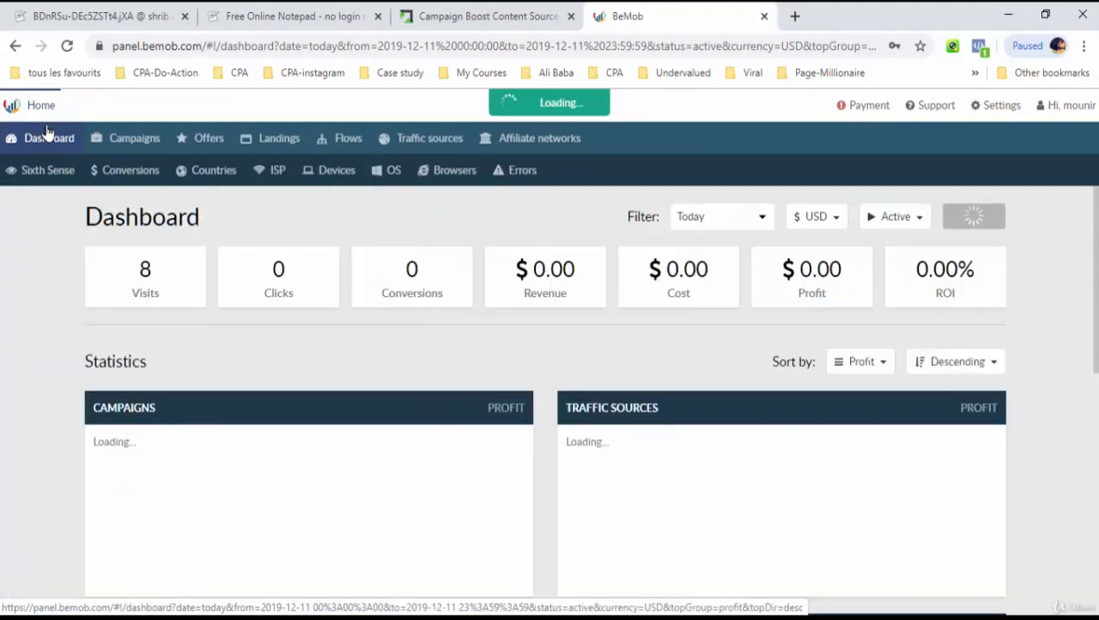
{"action": "left_click", "coordinate": [978, 217]}
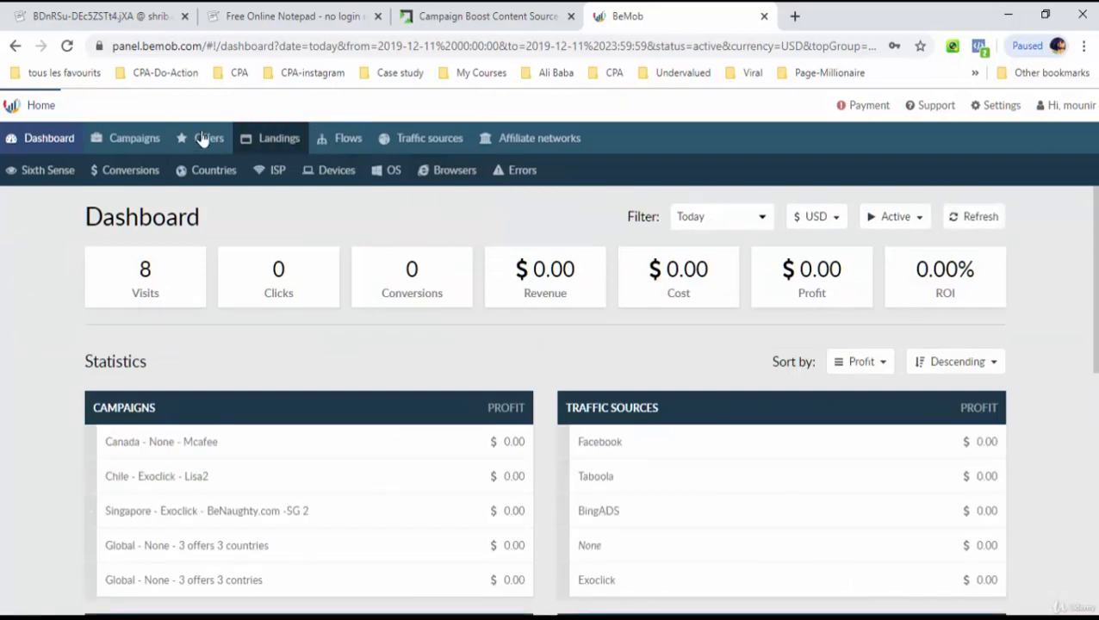
Open the report for the Global - Revcontent - Ad 1 image 1 campaign, and from it the report for the France - Iphone X offer
{"action": "left_click", "coordinate": [129, 137]}
{"action": "left_click", "coordinate": [395, 268]}
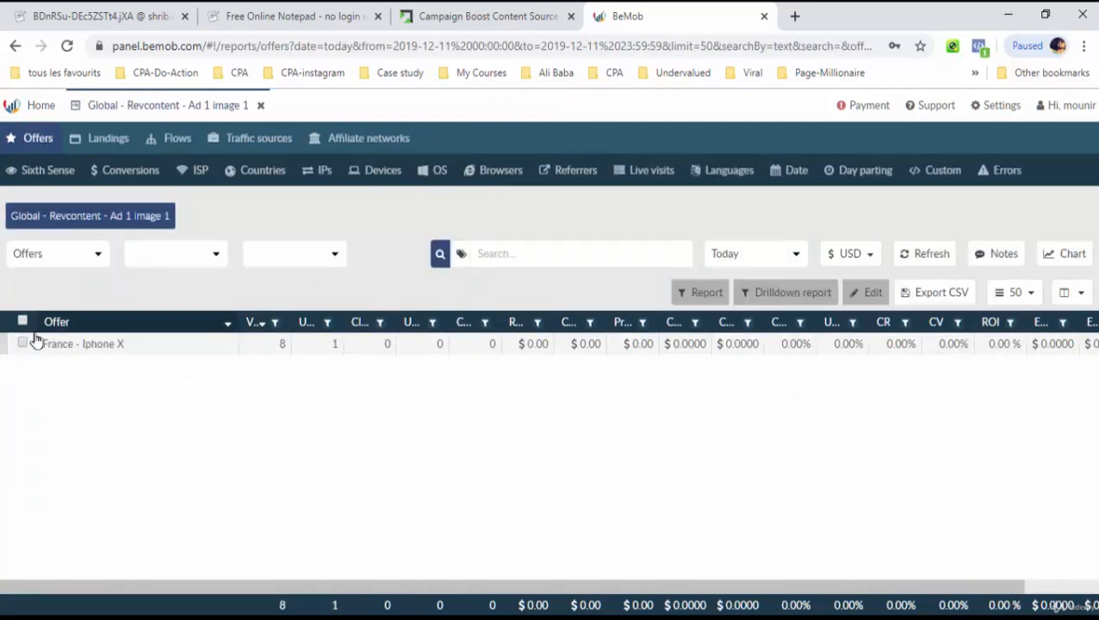
{"action": "left_click", "coordinate": [22, 343]}
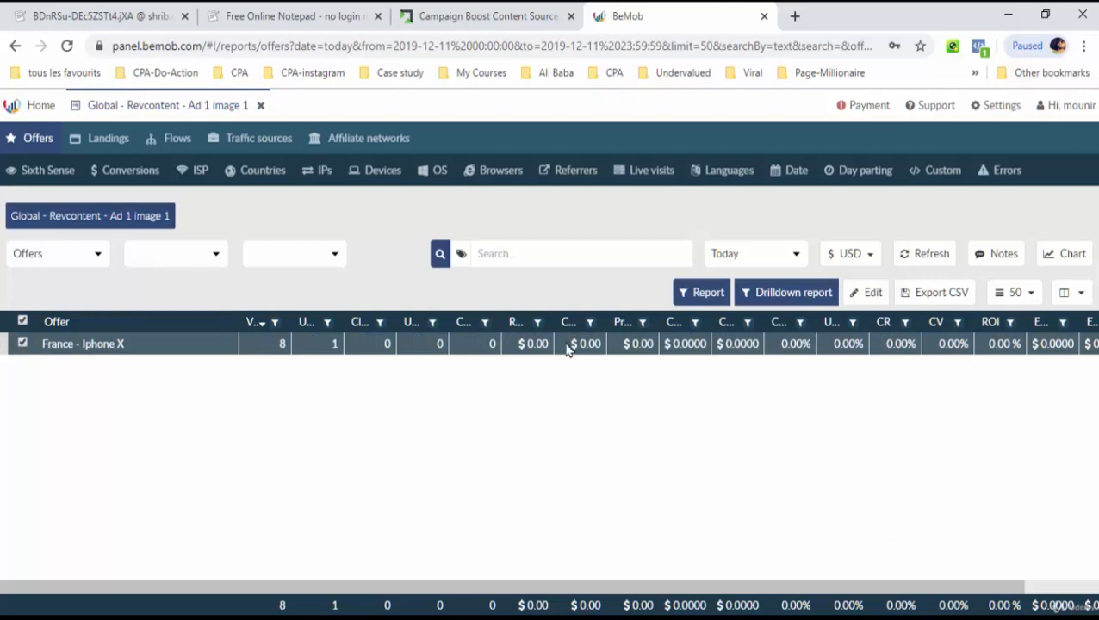
{"action": "left_click", "coordinate": [709, 293]}
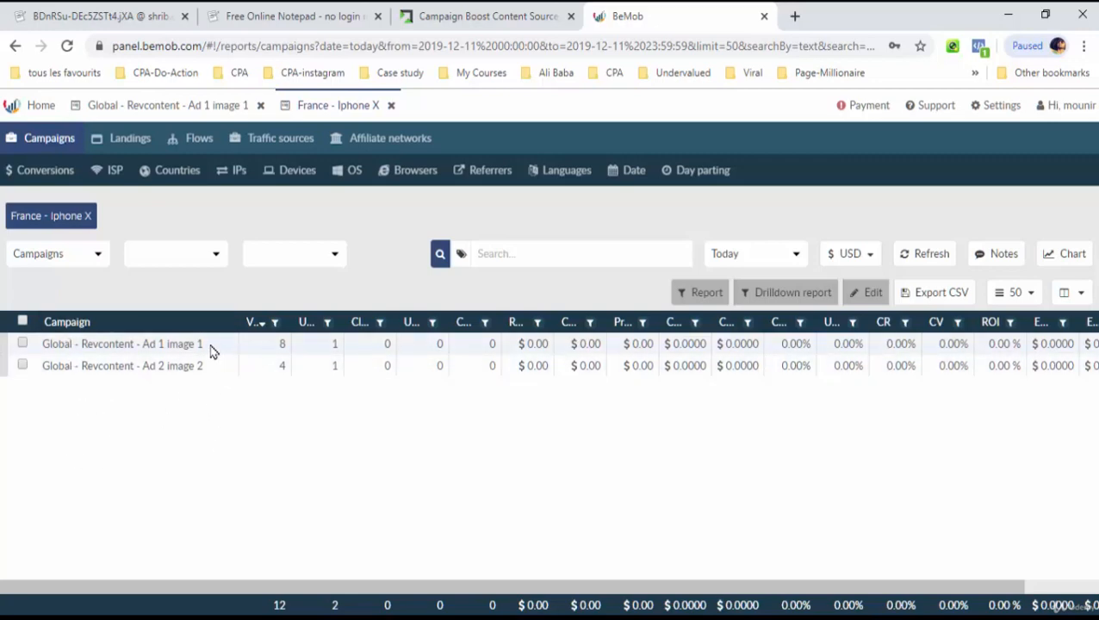
Compare the visits of the Ad 1 image 1 and Ad 2 image 2 campaigns, and open the report for Ad 2 image 2
{"action": "left_click_drag", "start_coordinate": [211, 351], "coordinate": [35, 347]}
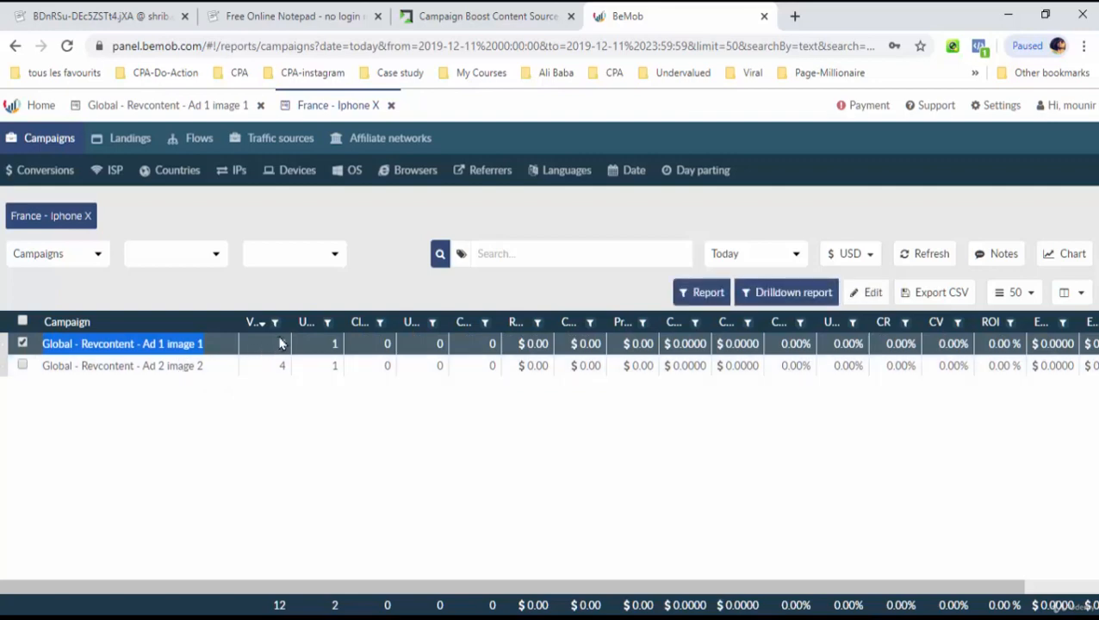
{"action": "left_click_drag", "start_coordinate": [220, 370], "coordinate": [38, 376]}
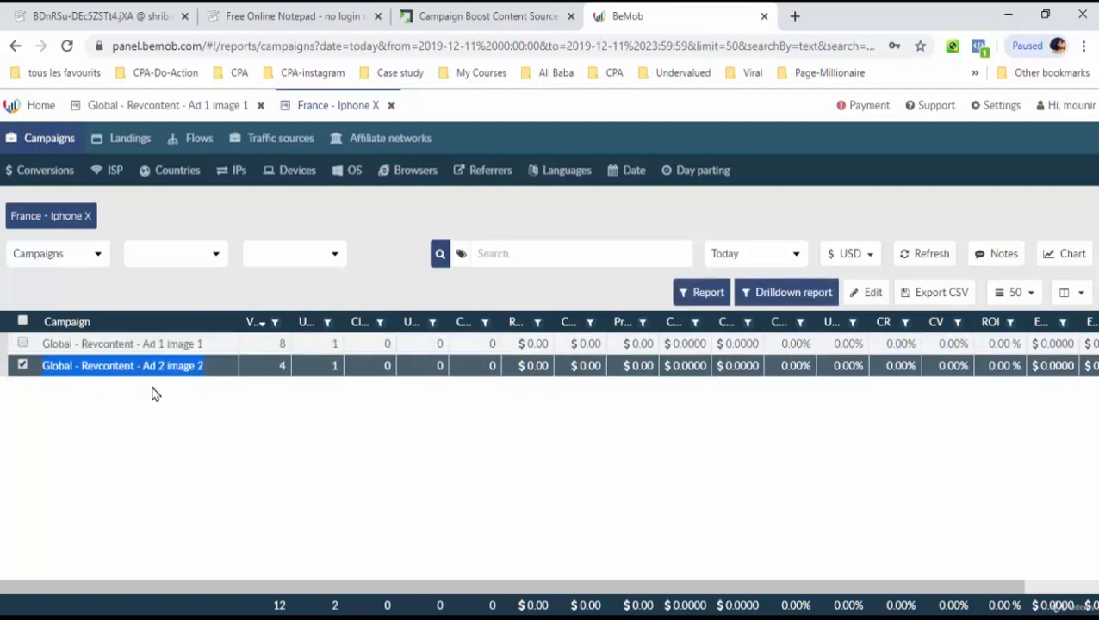
{"action": "left_click", "coordinate": [689, 298]}
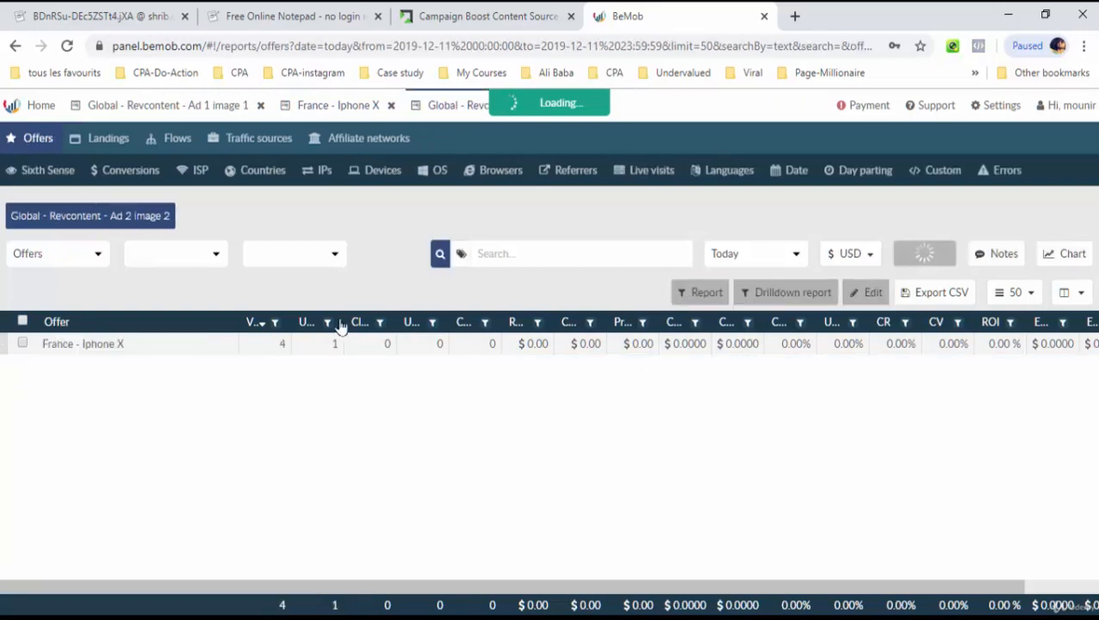
Break the Ad 2 image 2 report down by Custom 3 (WIDGET_ID) and check each tracked widget ID
{"action": "left_click", "coordinate": [943, 184]}
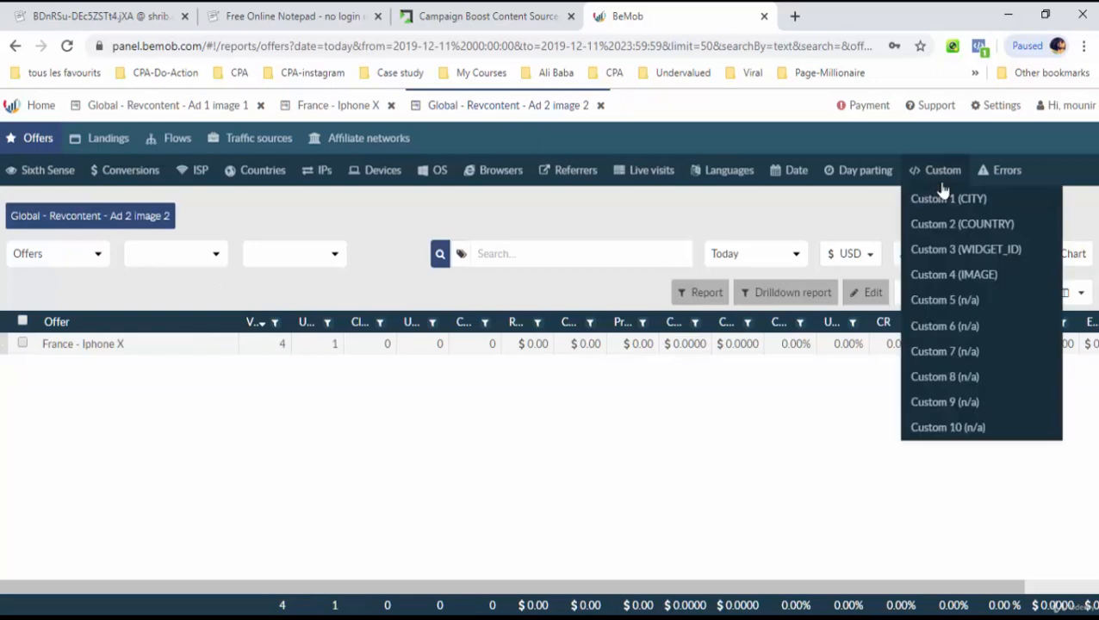
{"action": "left_click", "coordinate": [950, 249]}
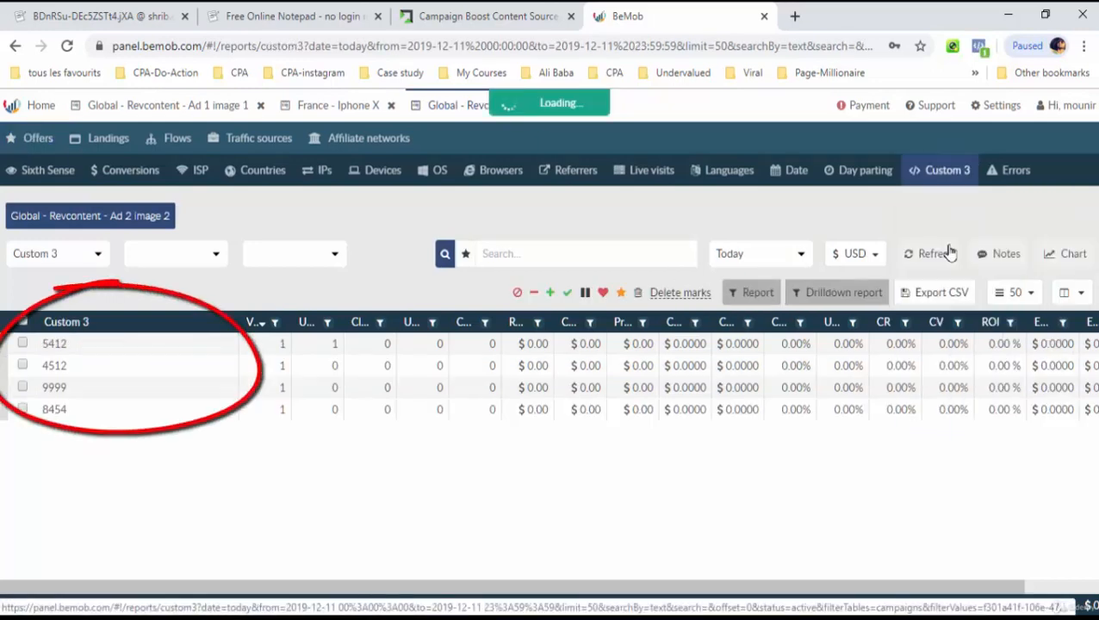
{"action": "left_click", "coordinate": [52, 346]}
{"action": "left_click", "coordinate": [50, 364]}
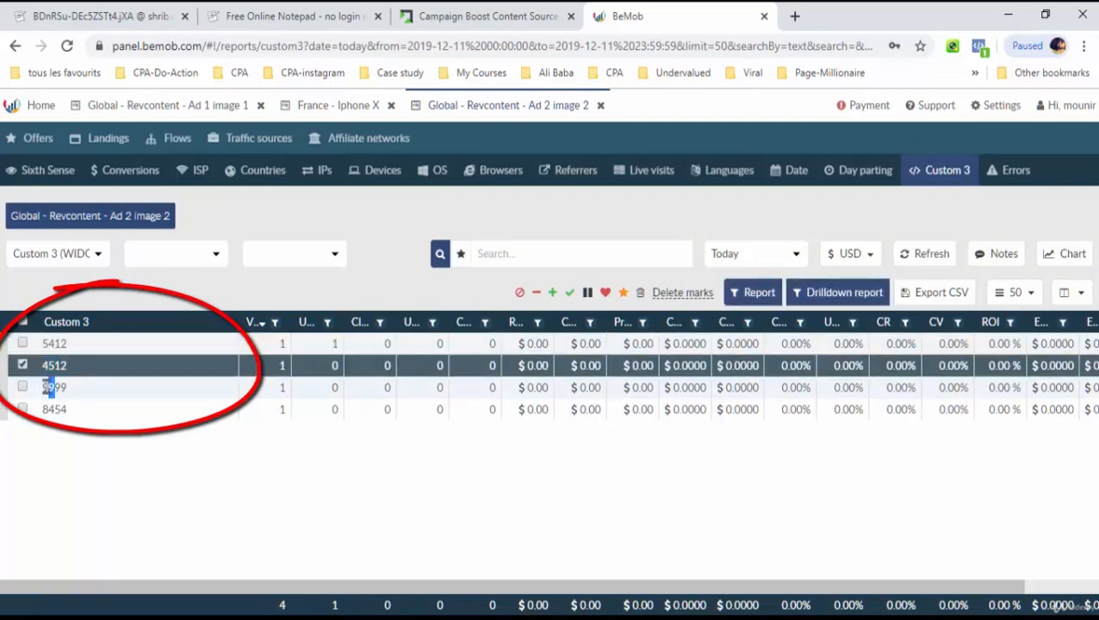
{"action": "left_click", "coordinate": [53, 387]}
{"action": "left_click", "coordinate": [52, 409]}
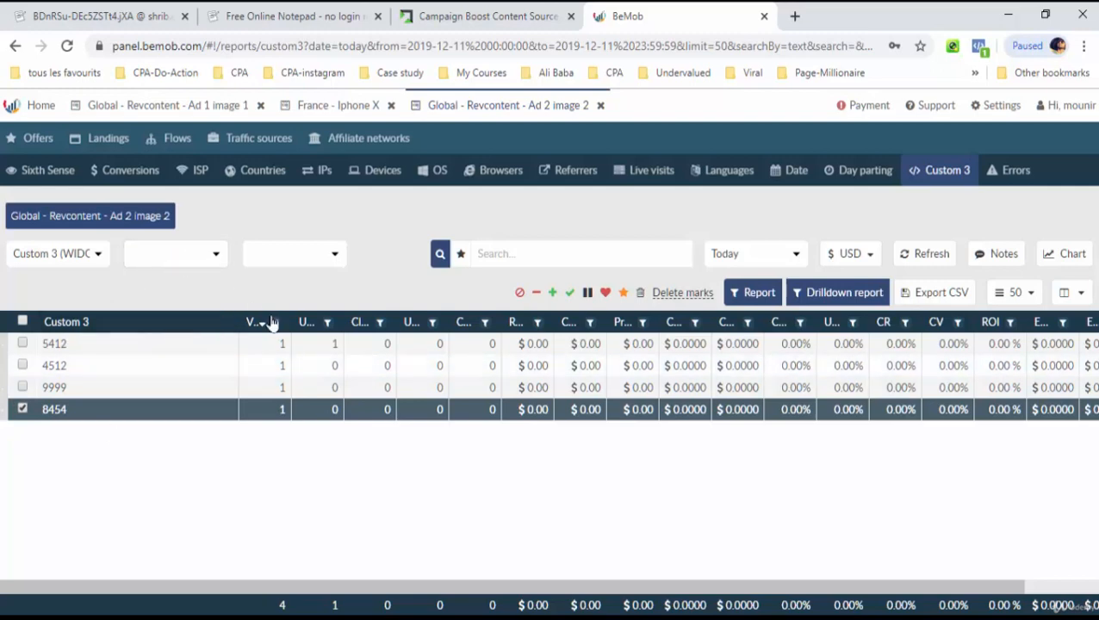
Add Custom 2 (COUNTRY) as the report's second grouping level and refresh the report
{"action": "left_click", "coordinate": [222, 262]}
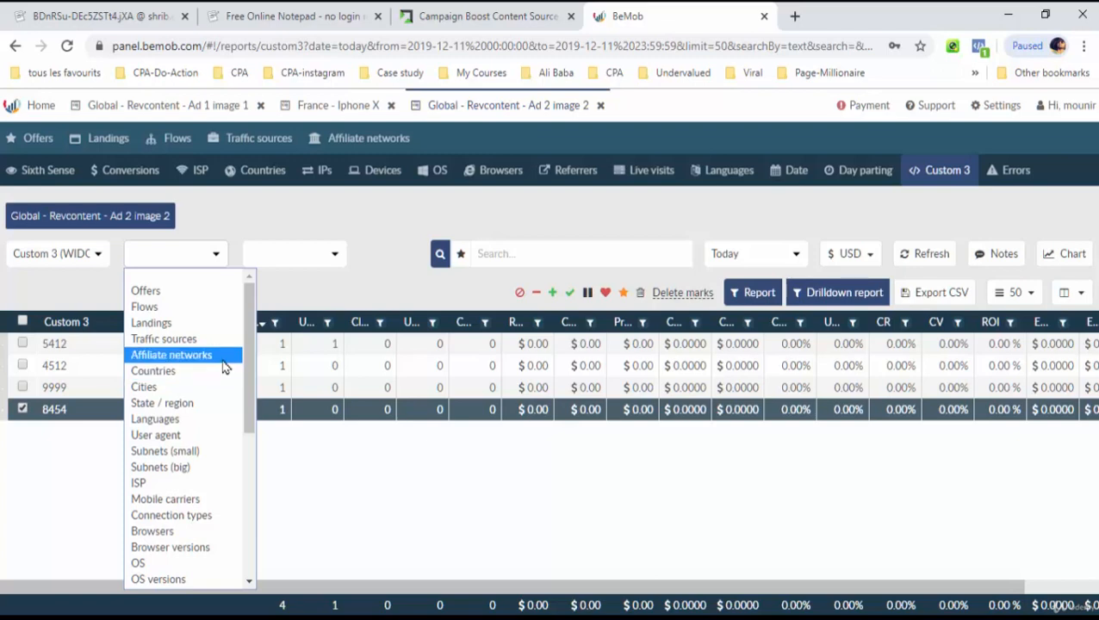
{"action": "scroll", "coordinate": [223, 368], "scroll_direction": "down", "scroll_amount": 5}
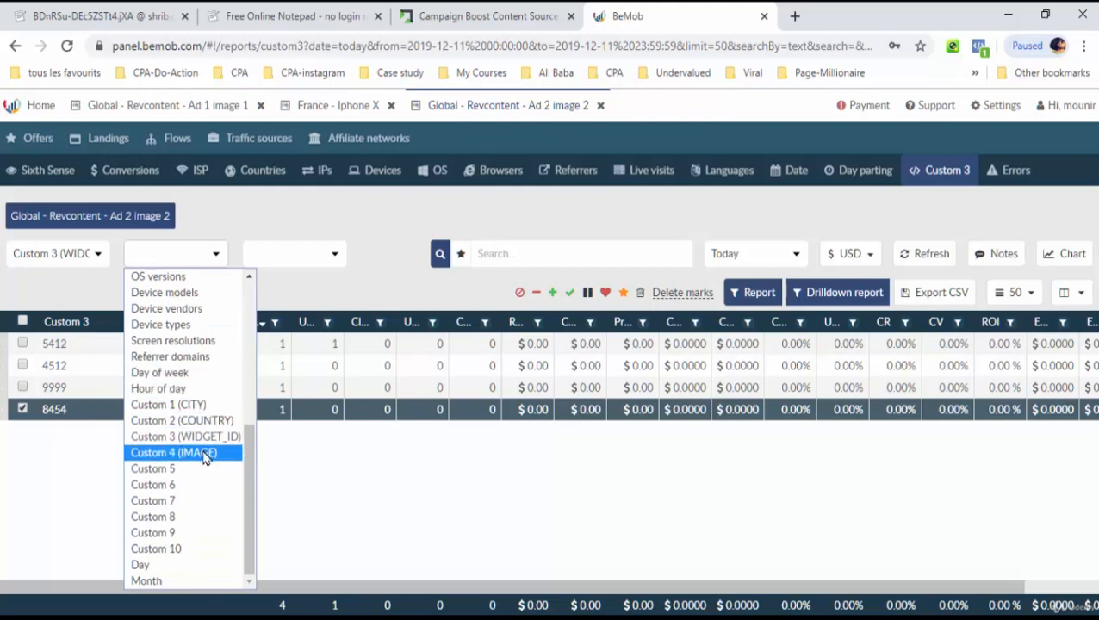
{"action": "left_click", "coordinate": [205, 421]}
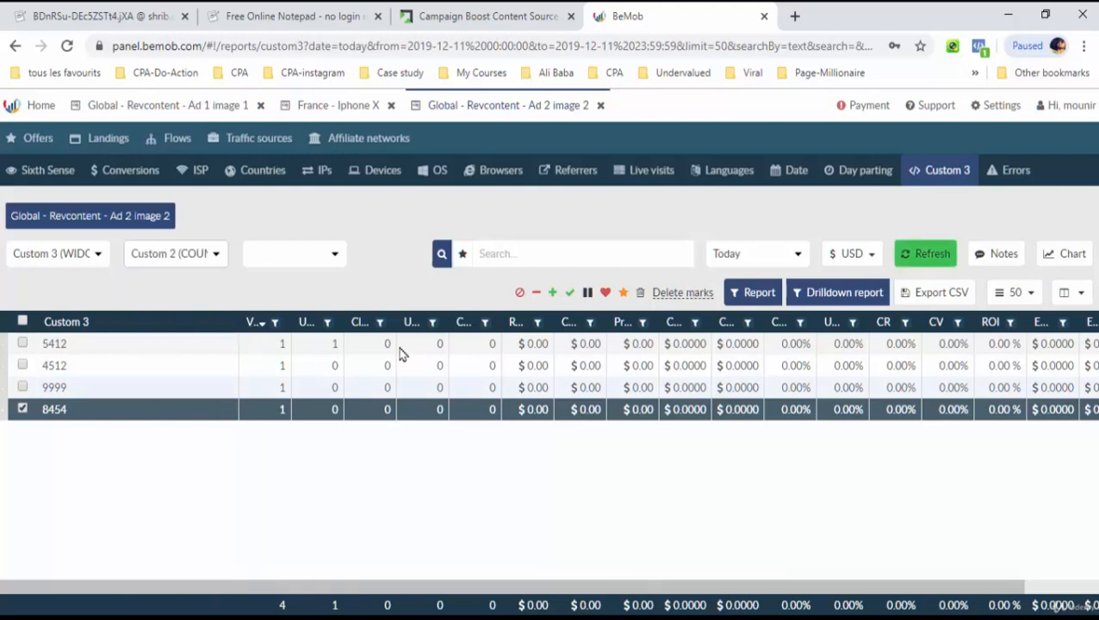
{"action": "left_click", "coordinate": [917, 258]}
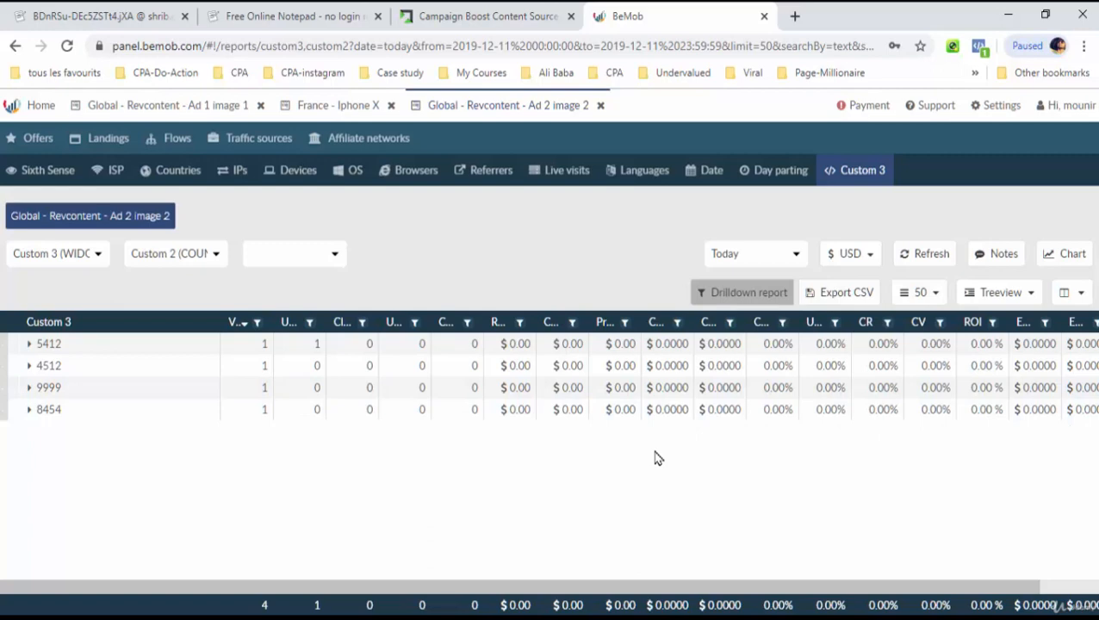
Expand widget IDs 5412, 4512 and 9999 to check the country recorded for each
{"action": "left_click", "coordinate": [31, 344]}
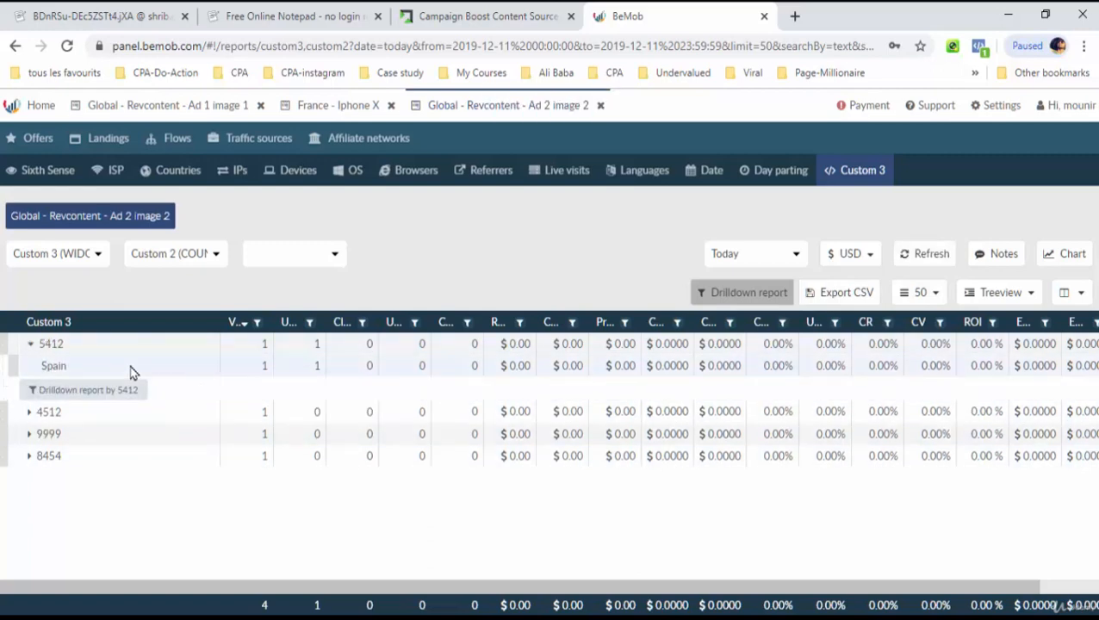
{"action": "left_click", "coordinate": [30, 415]}
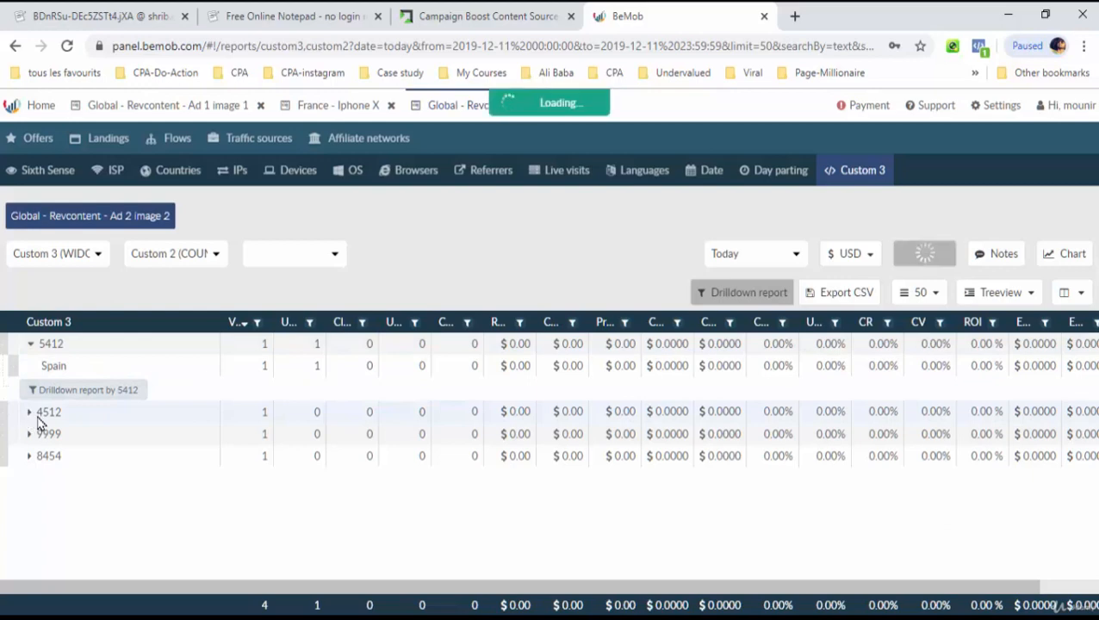
{"action": "double_click", "coordinate": [51, 434]}
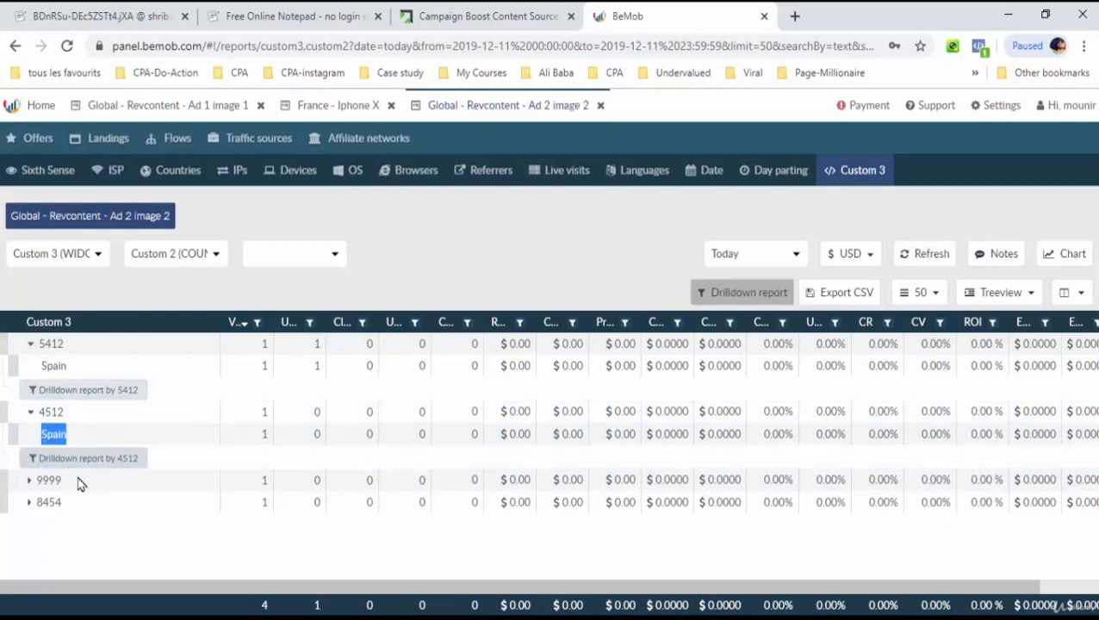
{"action": "left_click", "coordinate": [31, 488]}
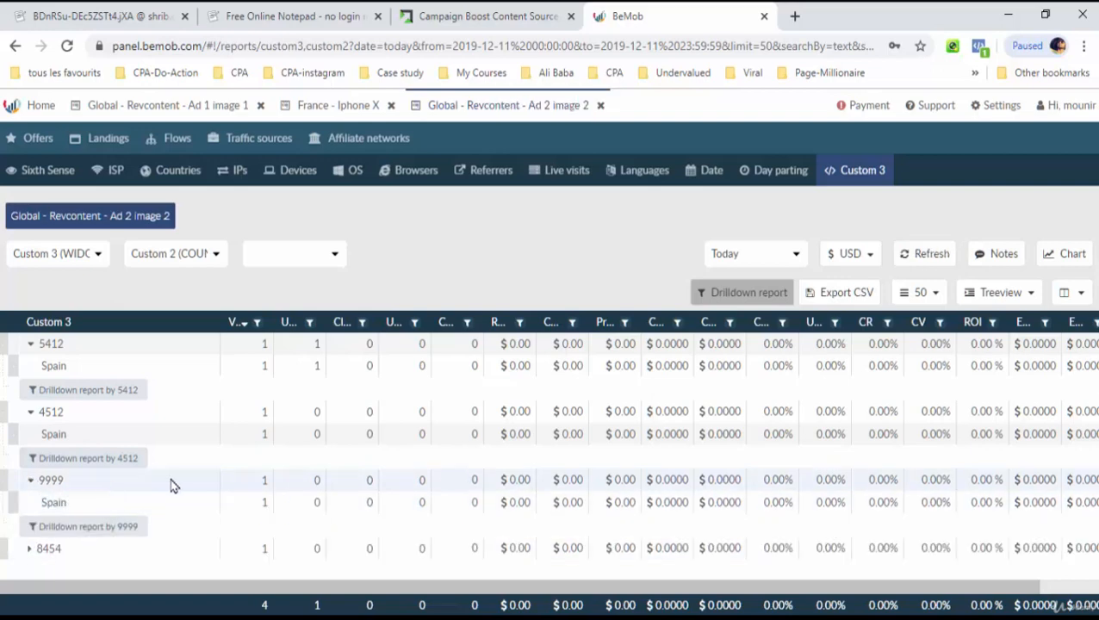
Add Custom 1 (CITY) as the report's third grouping level and refresh the report
{"action": "left_click", "coordinate": [277, 255]}
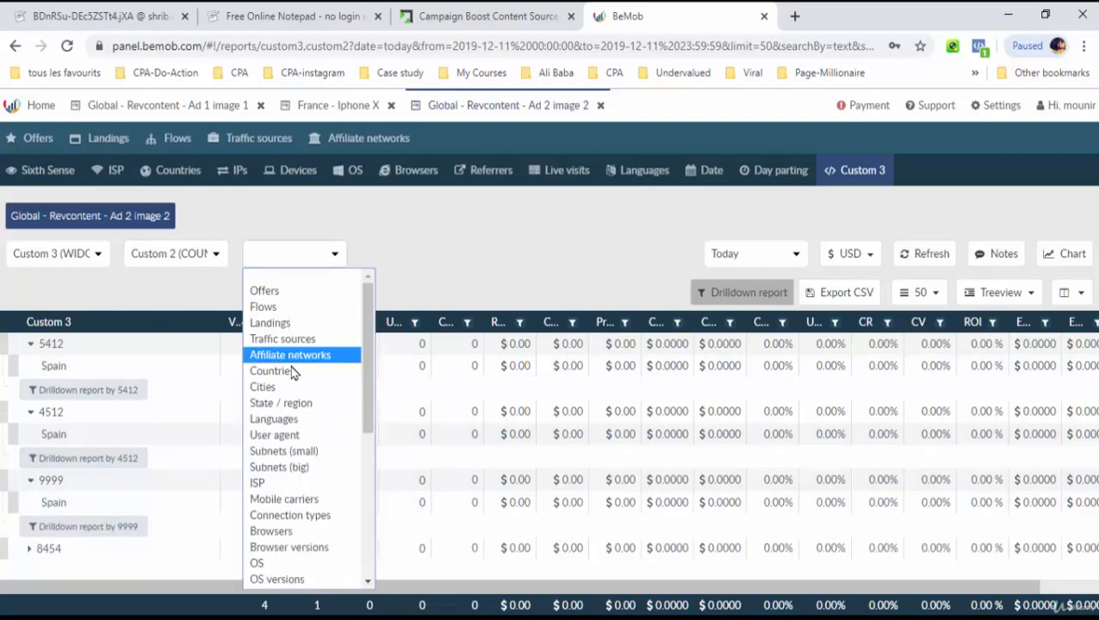
{"action": "scroll", "coordinate": [291, 371], "scroll_direction": "down", "scroll_amount": 4}
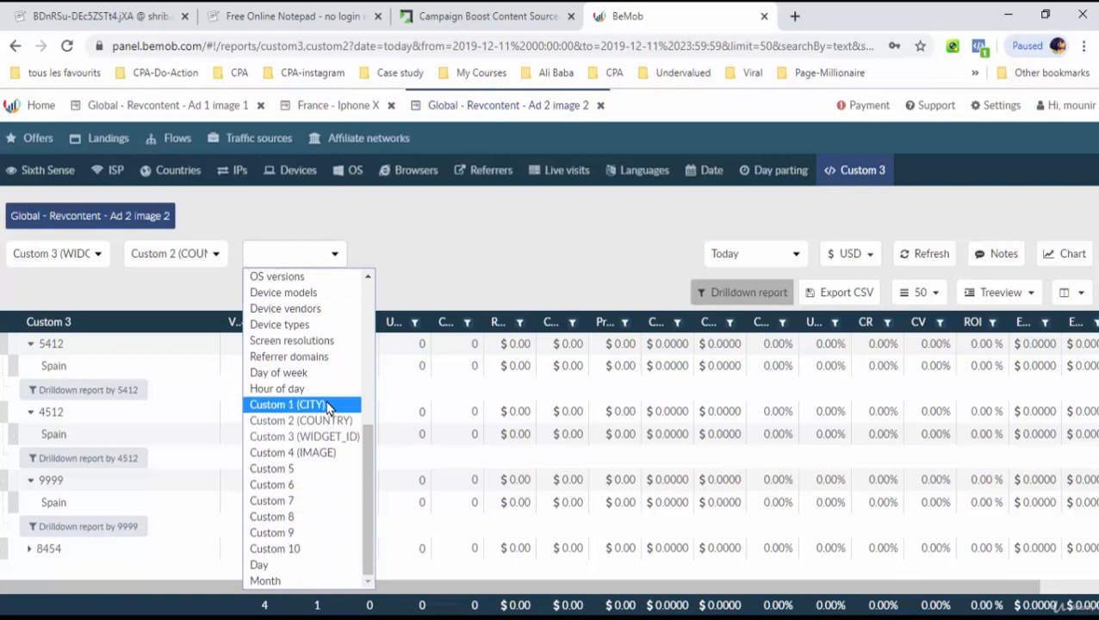
{"action": "left_click", "coordinate": [297, 404]}
{"action": "left_click", "coordinate": [926, 257]}
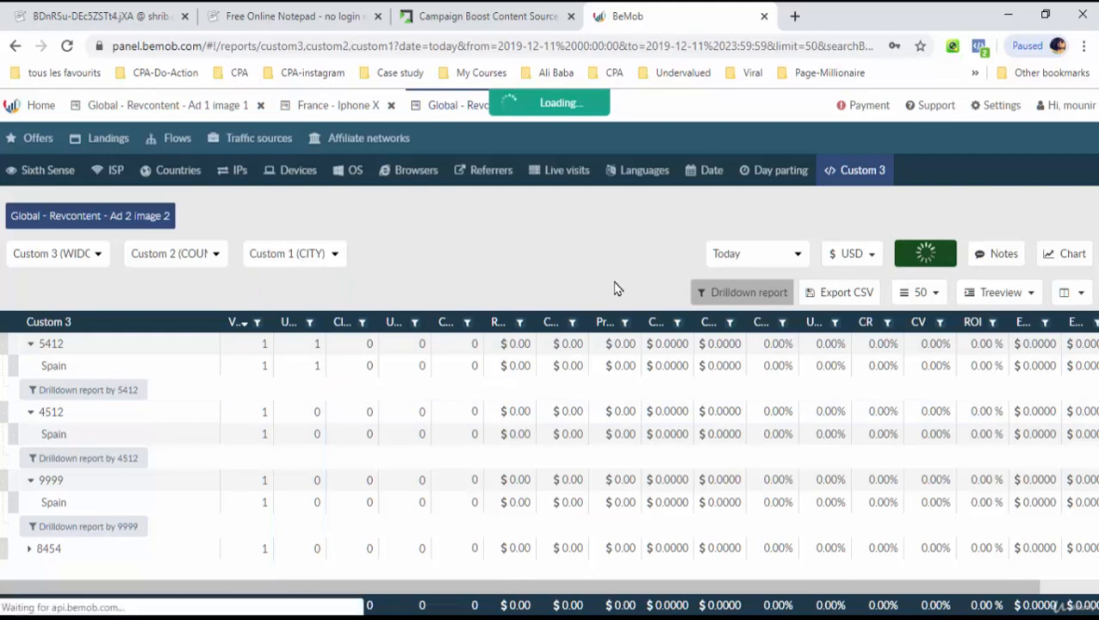
Expand widget ID 5412 and its country row to examine the recorded city, reloading the report as needed
{"action": "left_click", "coordinate": [39, 344]}
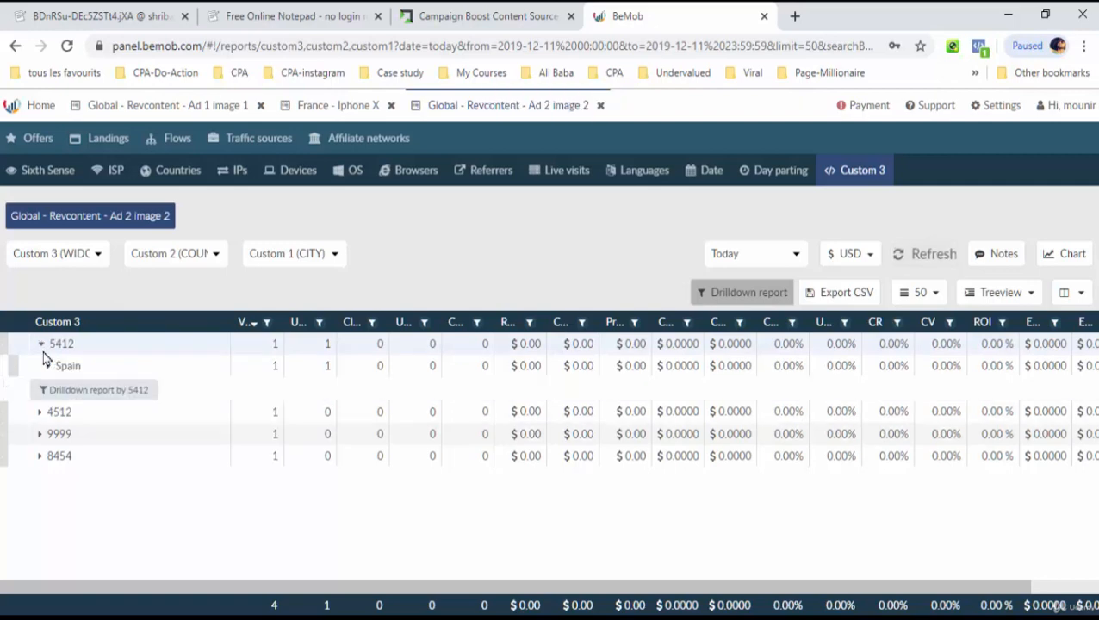
{"action": "left_click", "coordinate": [49, 366]}
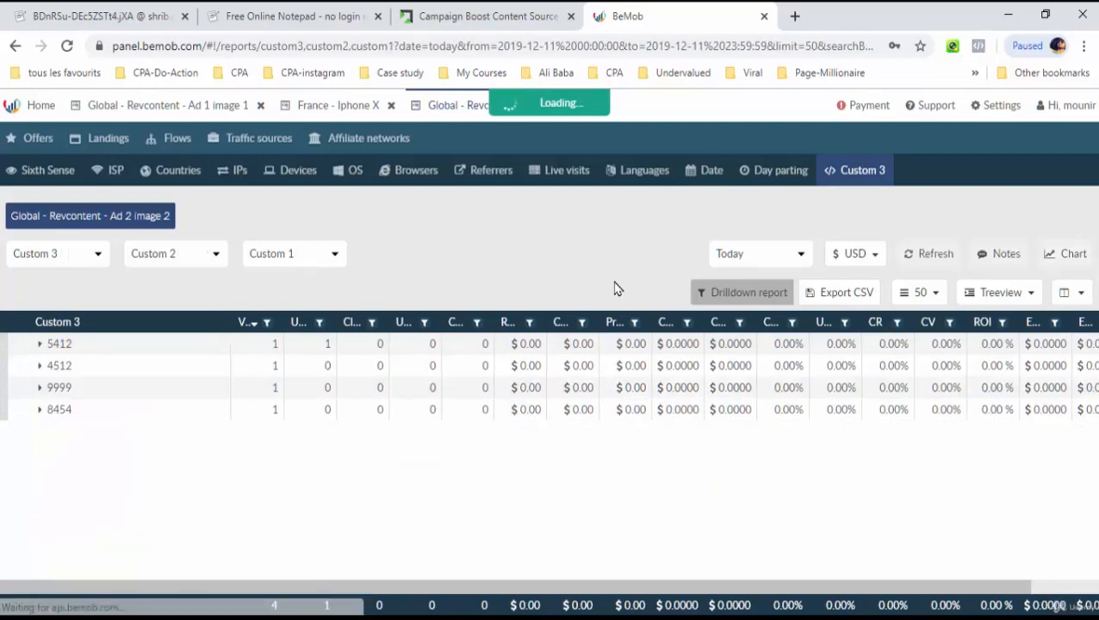
{"action": "left_click", "coordinate": [40, 345]}
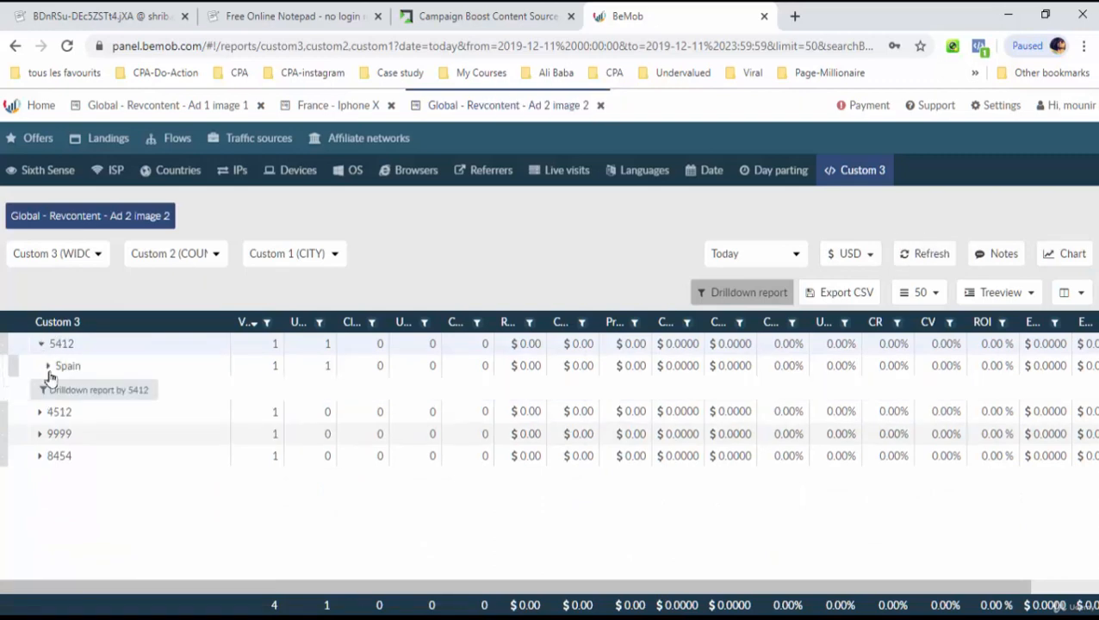
{"action": "left_click", "coordinate": [49, 367]}
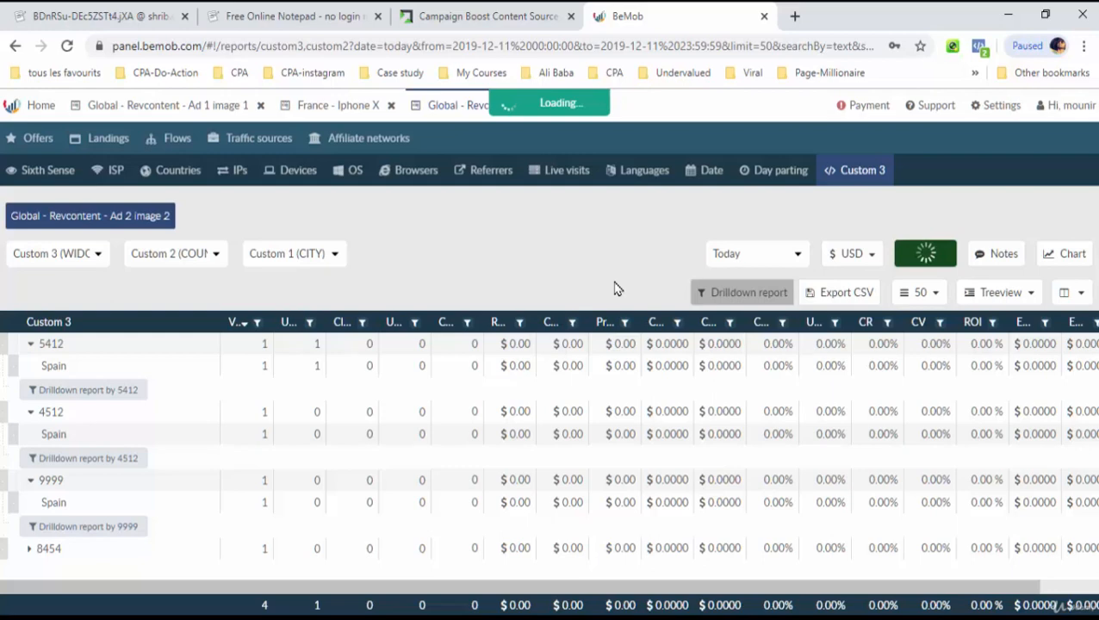
{"action": "key", "text": "F5"}
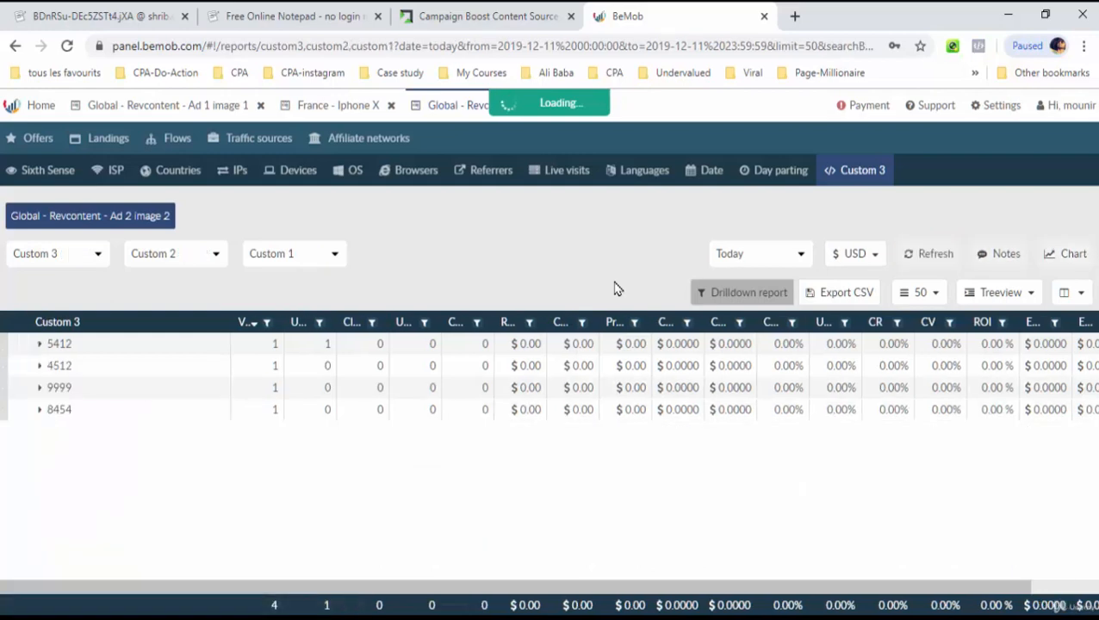
{"action": "left_click", "coordinate": [39, 346]}
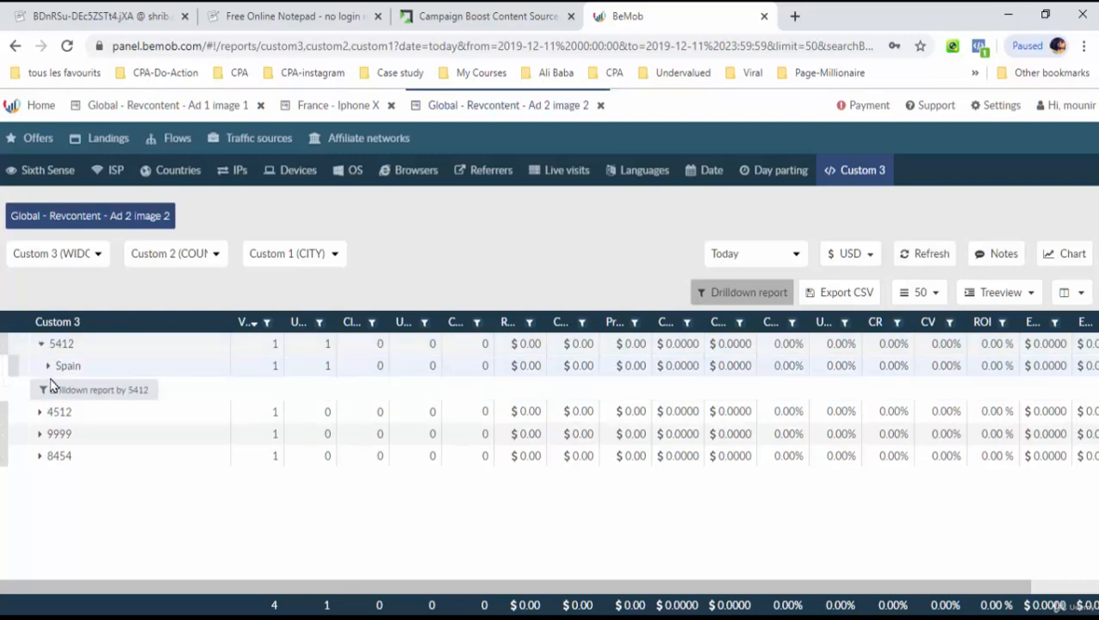
{"action": "left_click", "coordinate": [48, 366]}
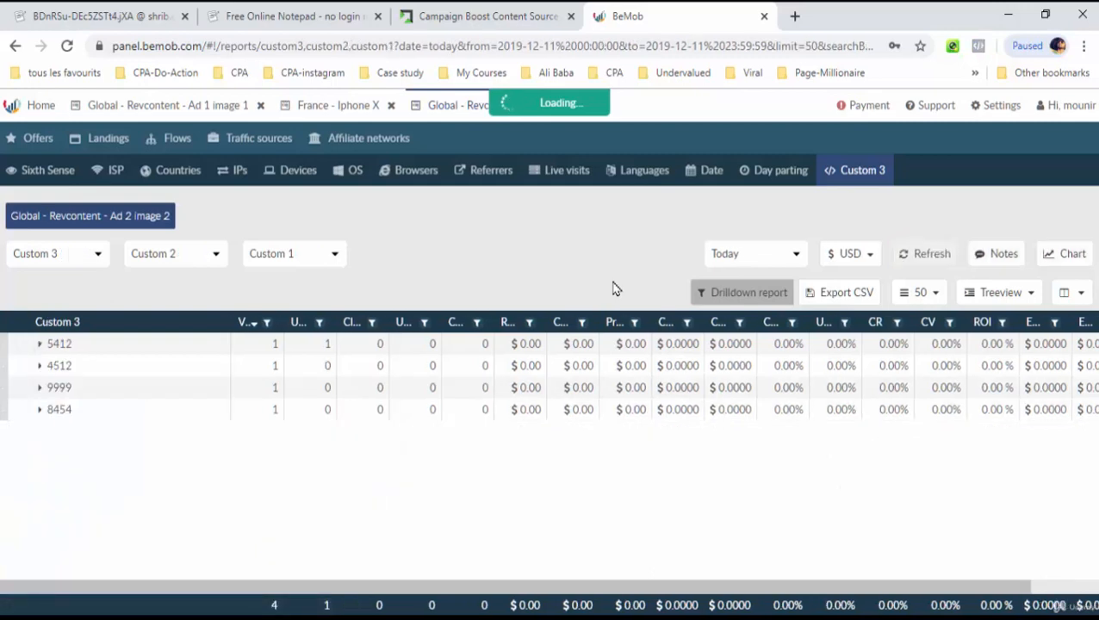
{"action": "left_click", "coordinate": [40, 345]}
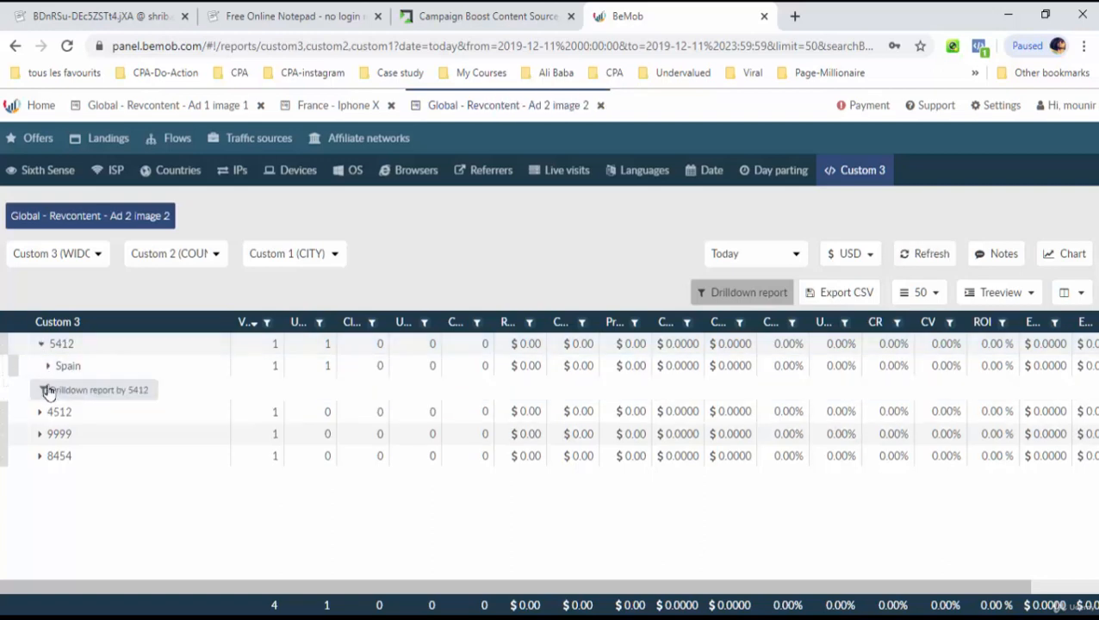
{"action": "left_click", "coordinate": [47, 366]}
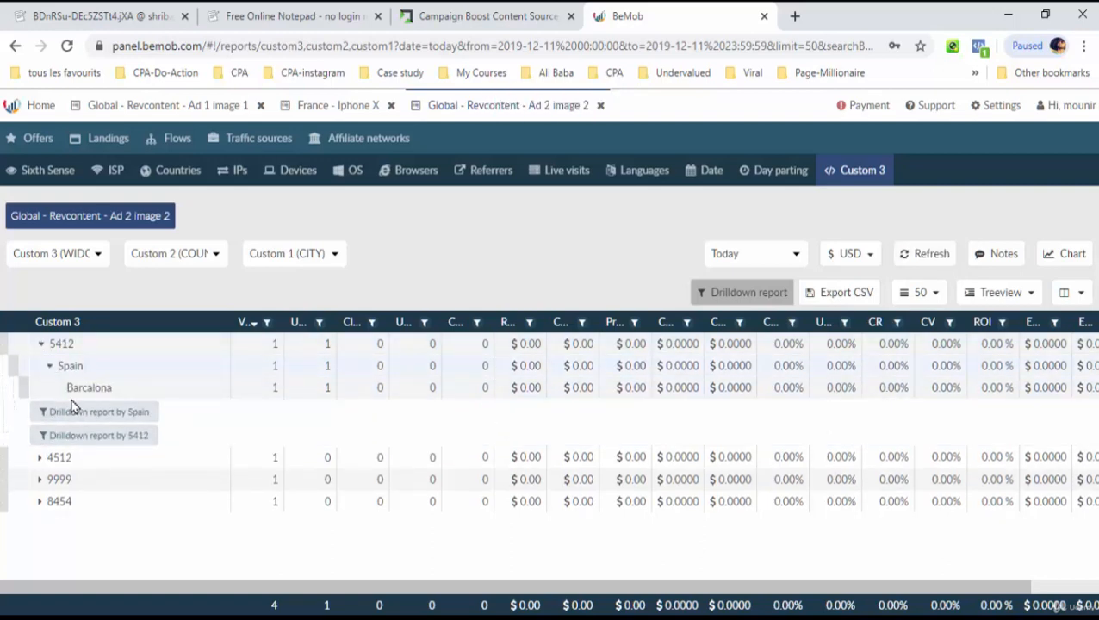